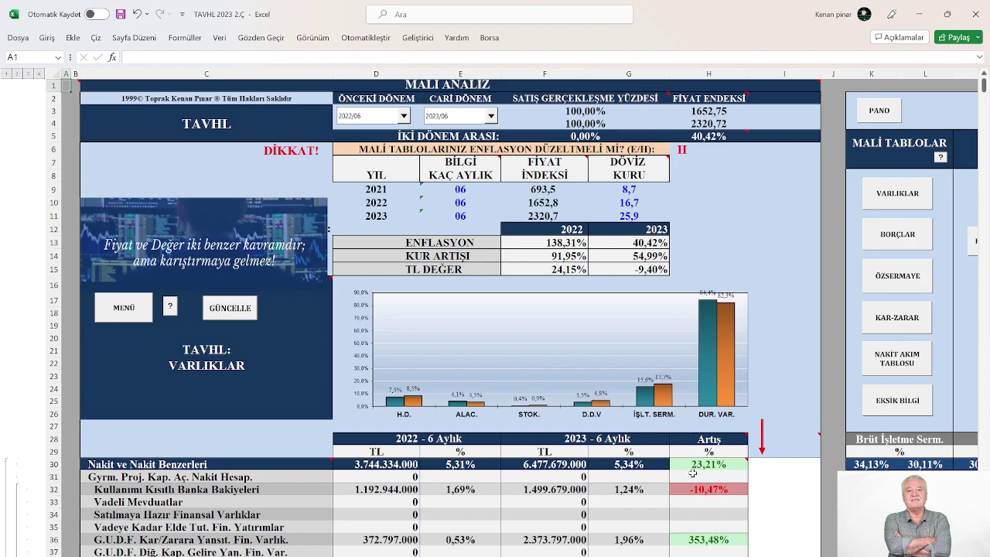
mouse_move(699, 466)
scroll(834, 485, down, 5)
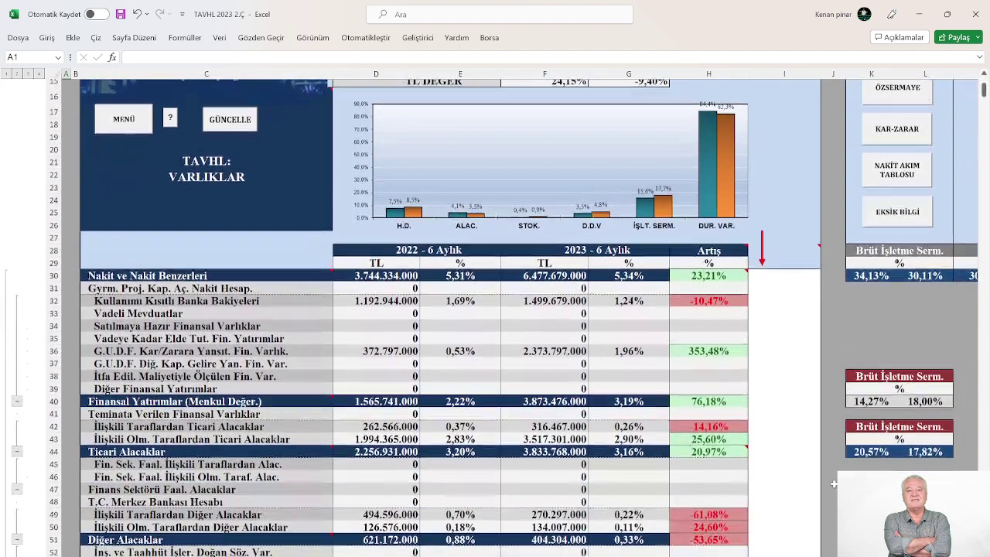
scroll(834, 485, down, 13)
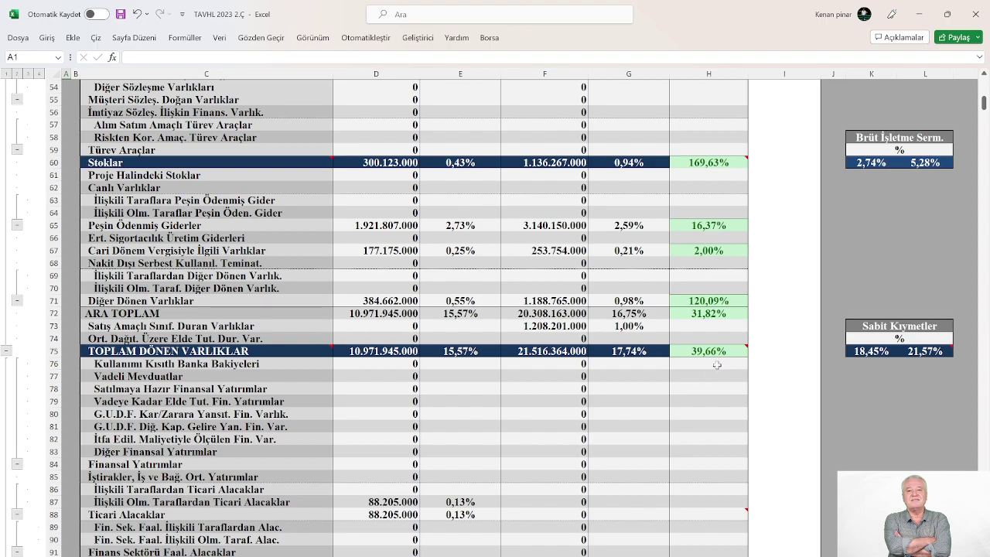
mouse_move(712, 353)
scroll(687, 406, down, 12)
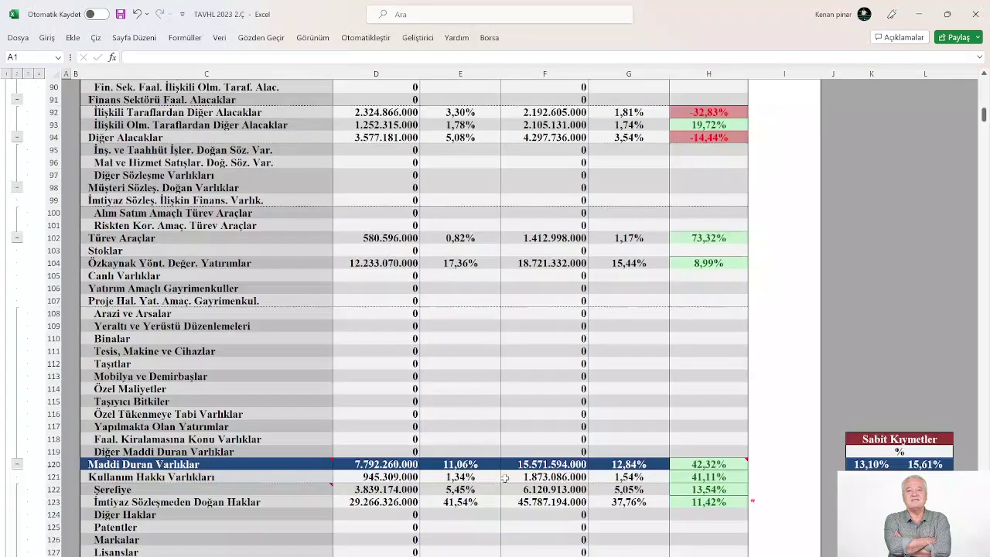
scroll(505, 479, down, 7)
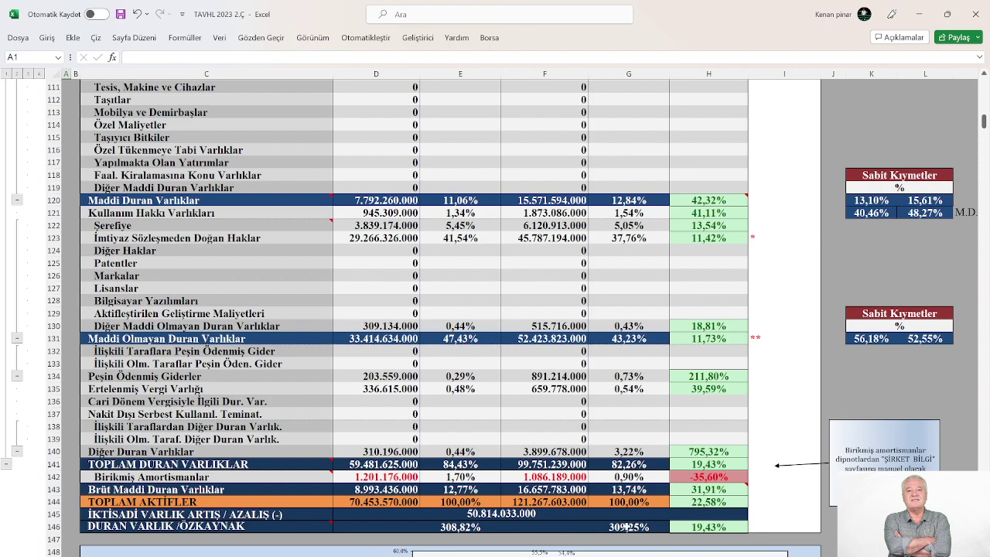
scroll(628, 526, up, 5)
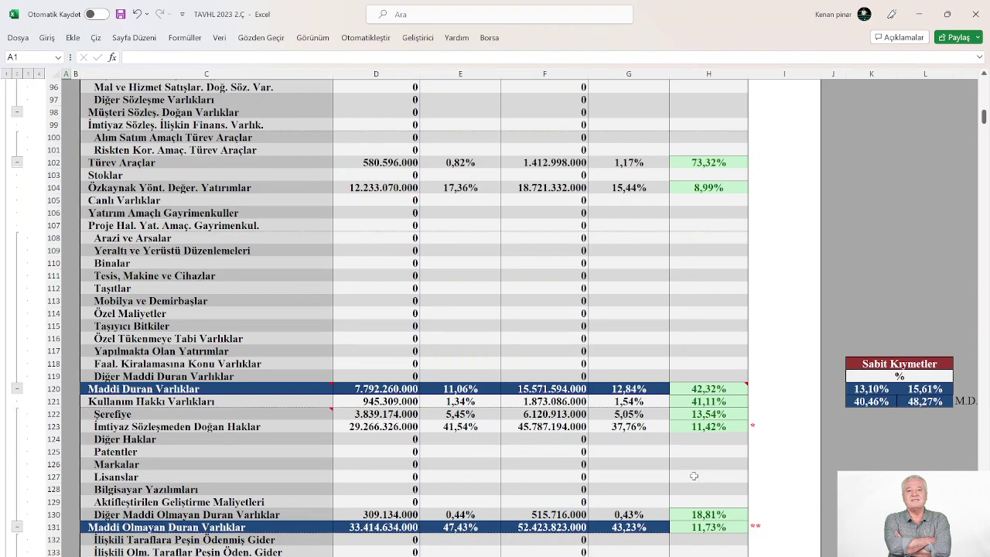
scroll(693, 475, down, 2)
scroll(694, 476, down, 1)
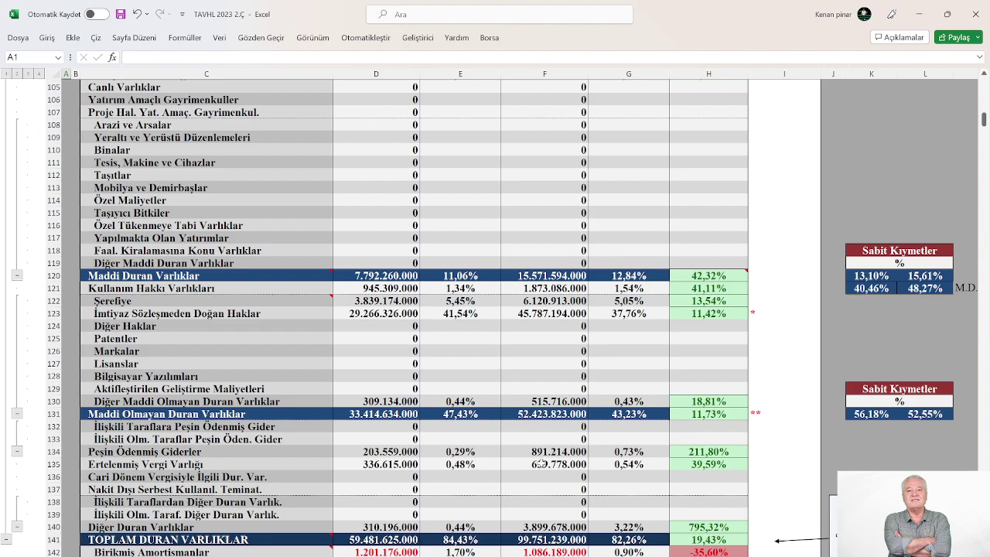
scroll(539, 462, up, 11)
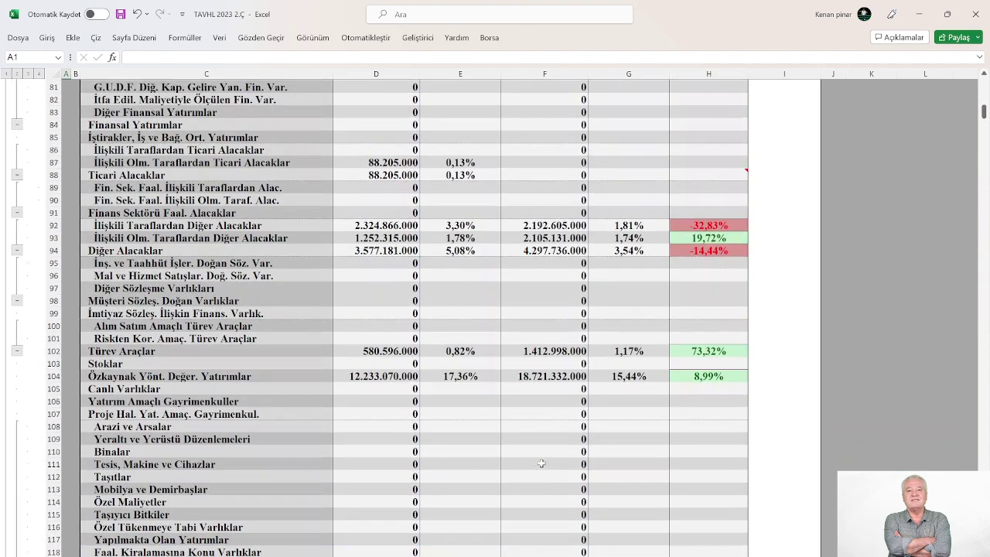
scroll(539, 462, up, 2)
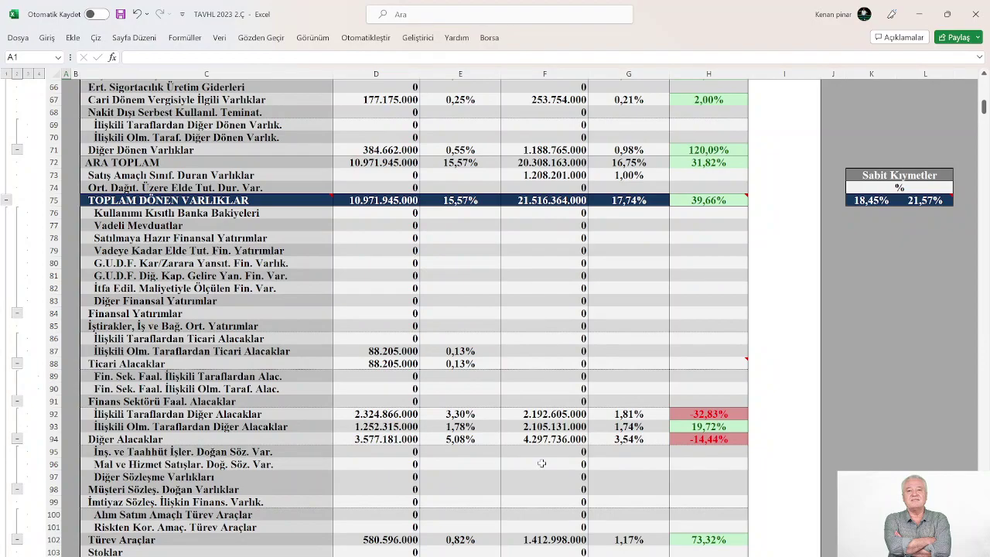
scroll(541, 462, up, 8)
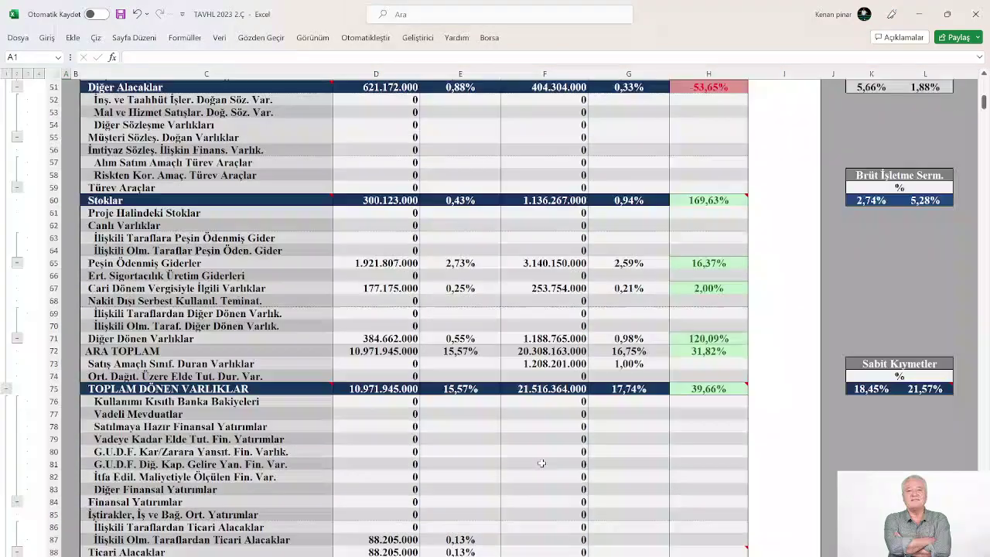
scroll(542, 462, up, 8)
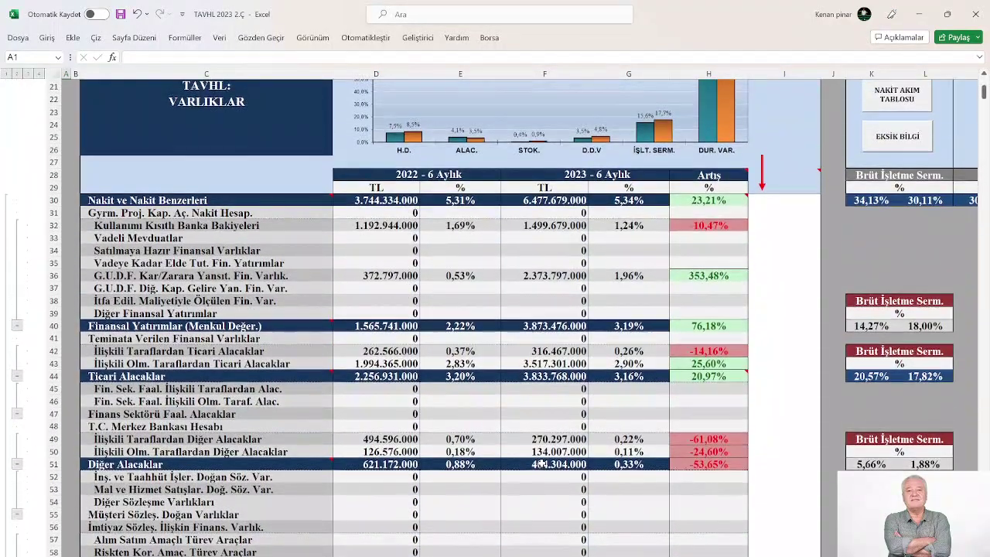
scroll(541, 462, down, 1)
scroll(521, 289, down, 2)
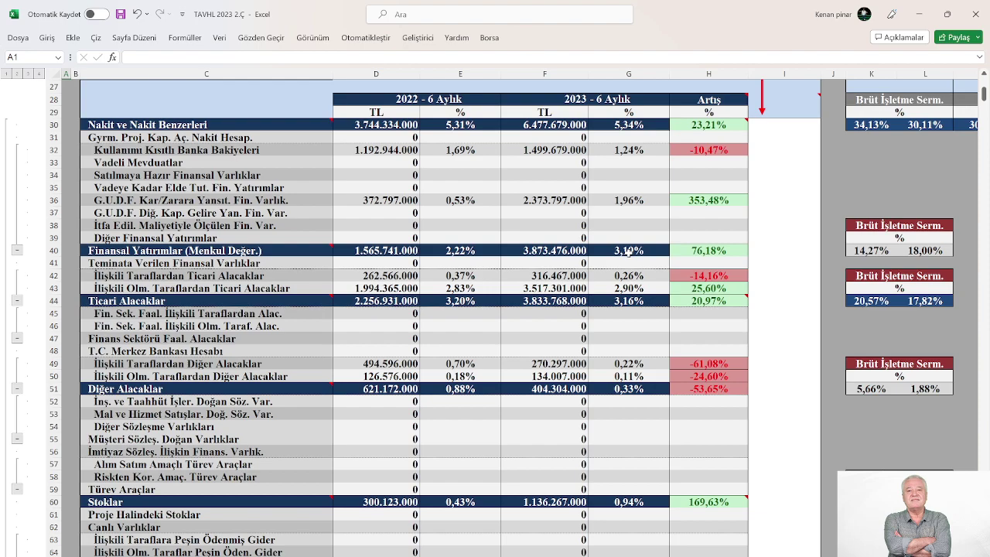
scroll(627, 251, up, 1)
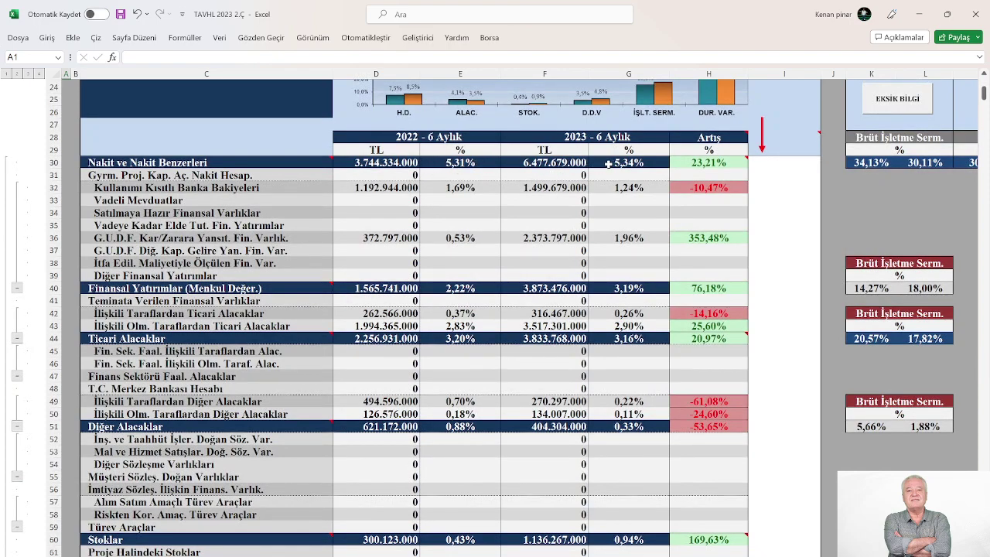
scroll(576, 193, up, 1)
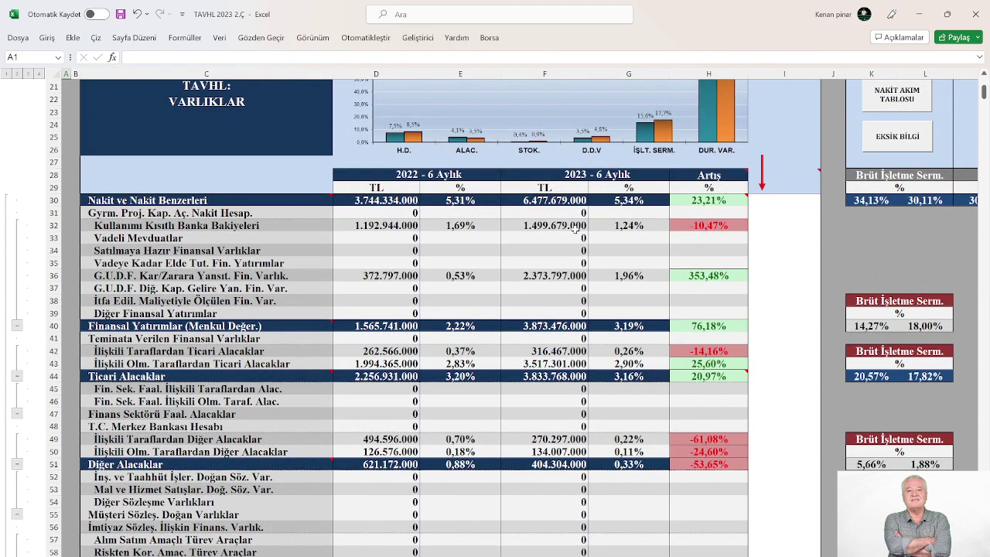
scroll(691, 232, up, 2)
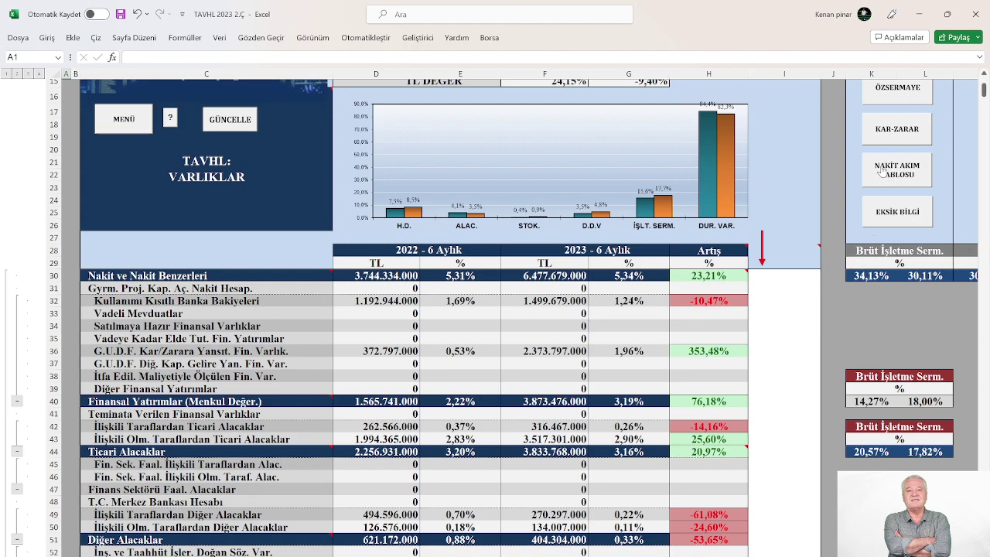
View the NAKİT AKIM TABLOSU cash flow table and its valuation notes, then go back to MENÜ
click(882, 171)
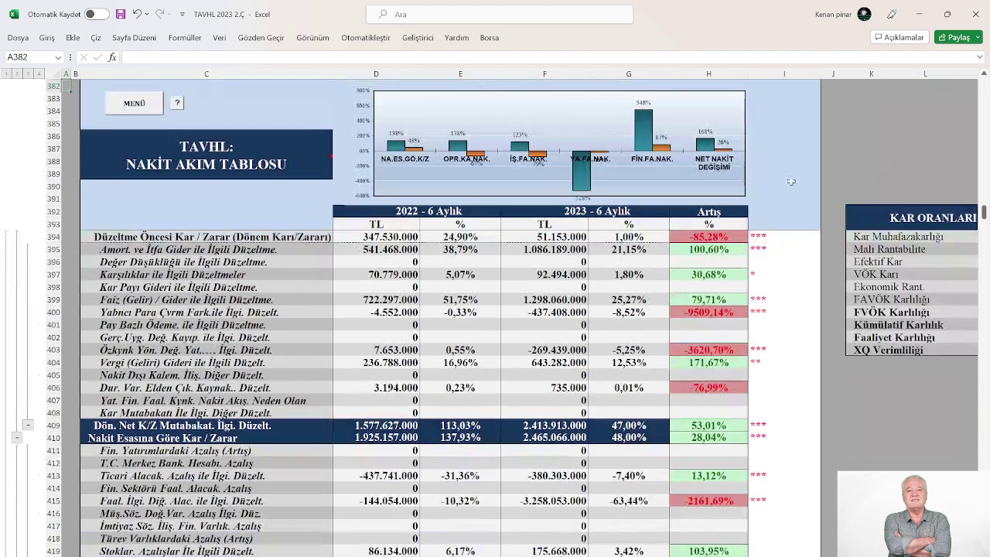
click(177, 104)
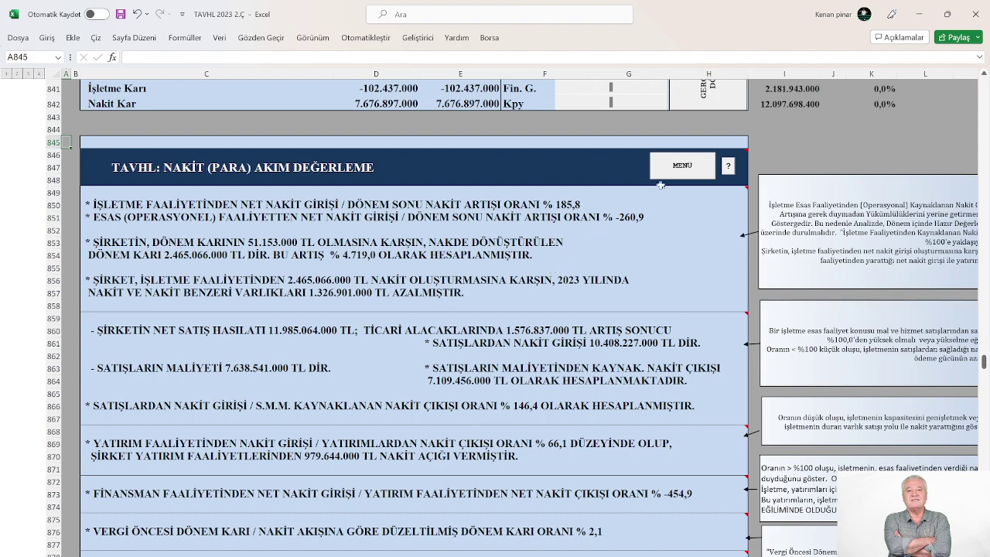
click(681, 171)
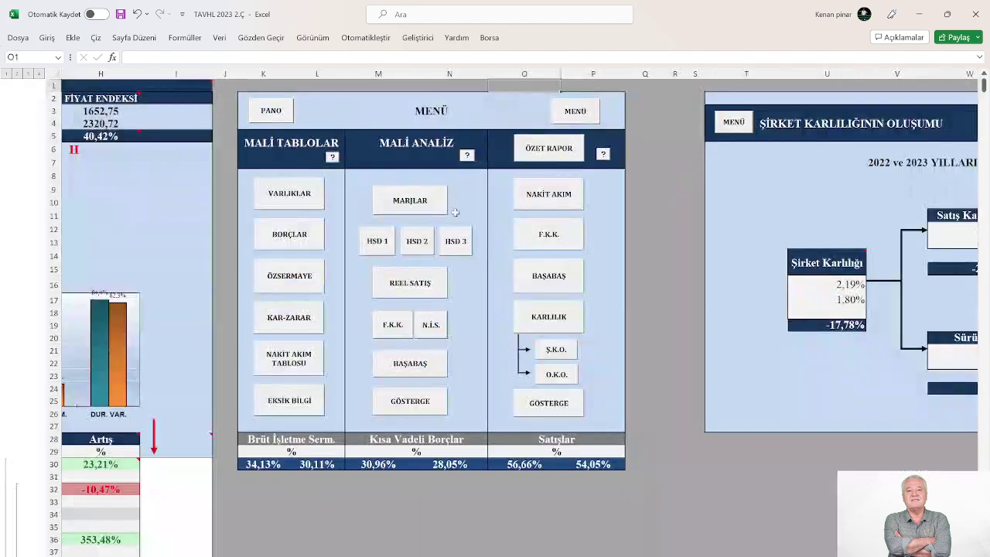
Open the VARLIKLAR assets table and scroll down through it to the BORÇLAR liabilities rows
click(272, 200)
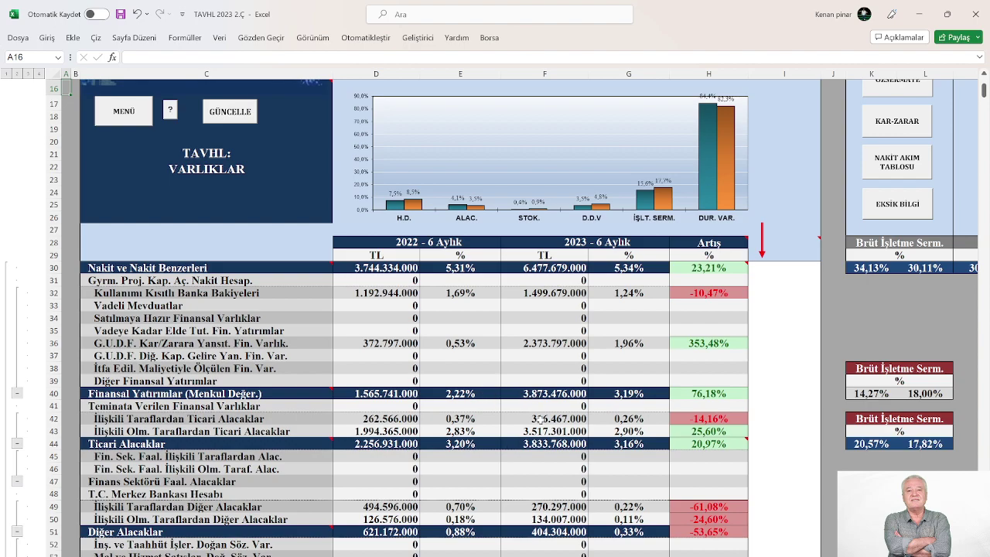
scroll(560, 409, down, 6)
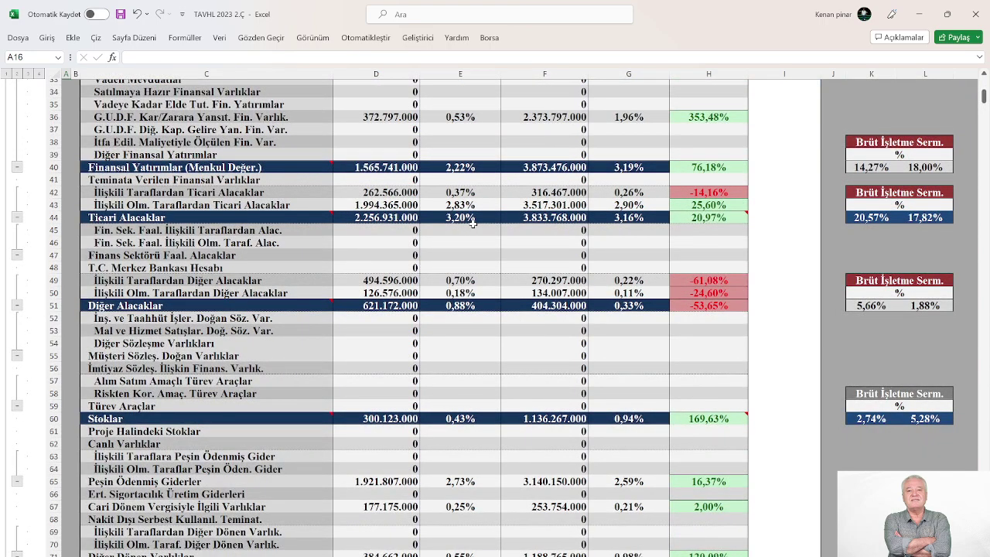
mouse_move(673, 221)
scroll(522, 418, down, 3)
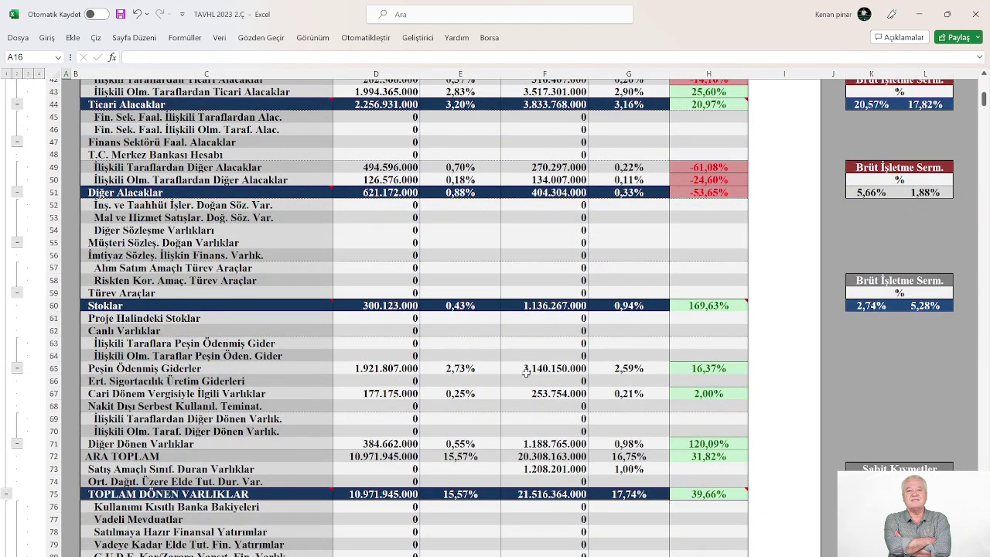
scroll(526, 373, down, 17)
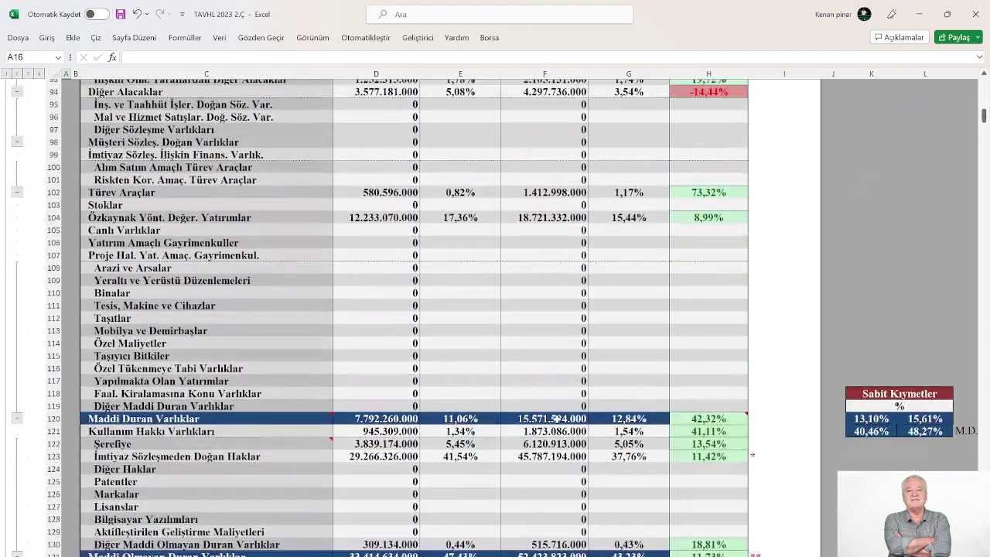
scroll(555, 418, down, 18)
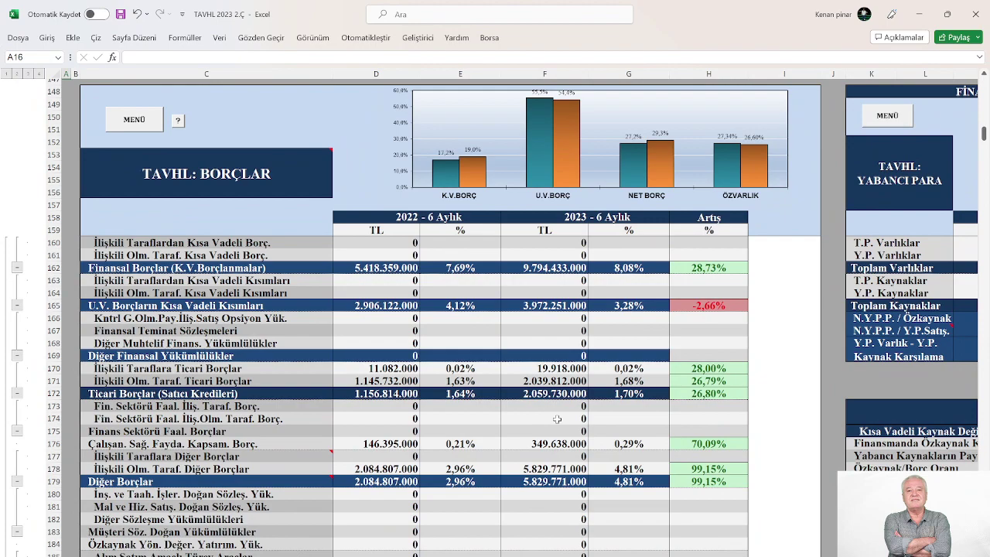
scroll(556, 418, down, 11)
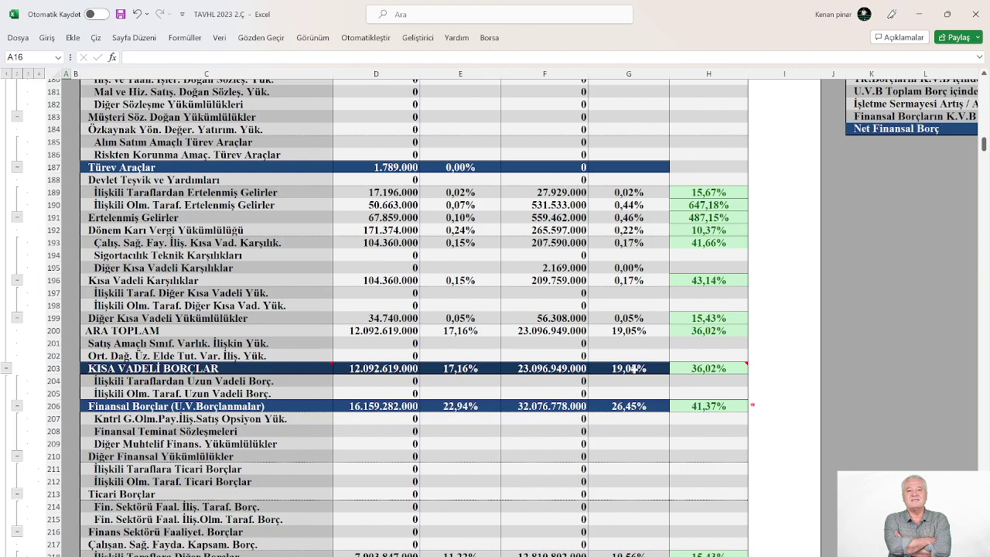
mouse_move(708, 369)
scroll(642, 402, down, 12)
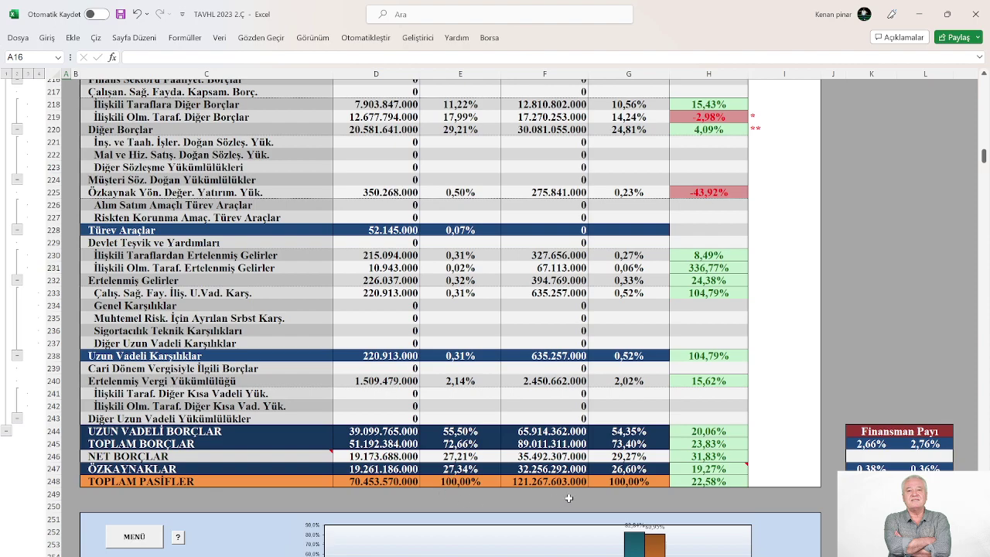
scroll(568, 499, up, 17)
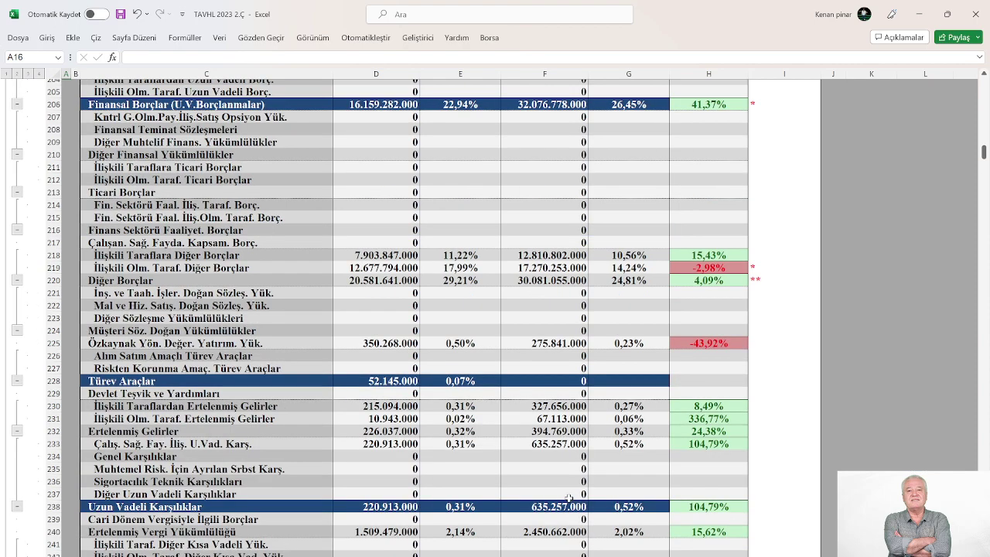
scroll(569, 499, up, 5)
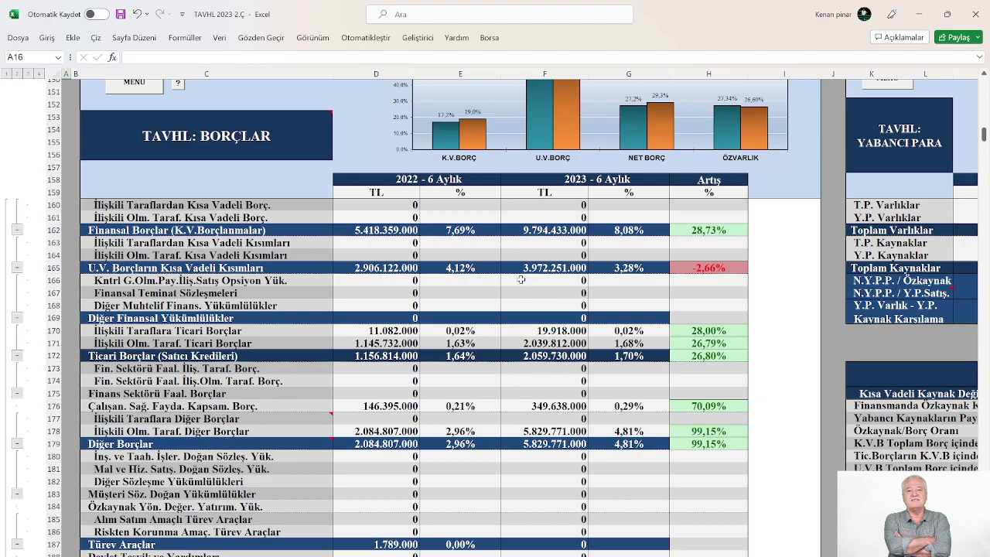
scroll(503, 313, down, 3)
scroll(500, 327, down, 4)
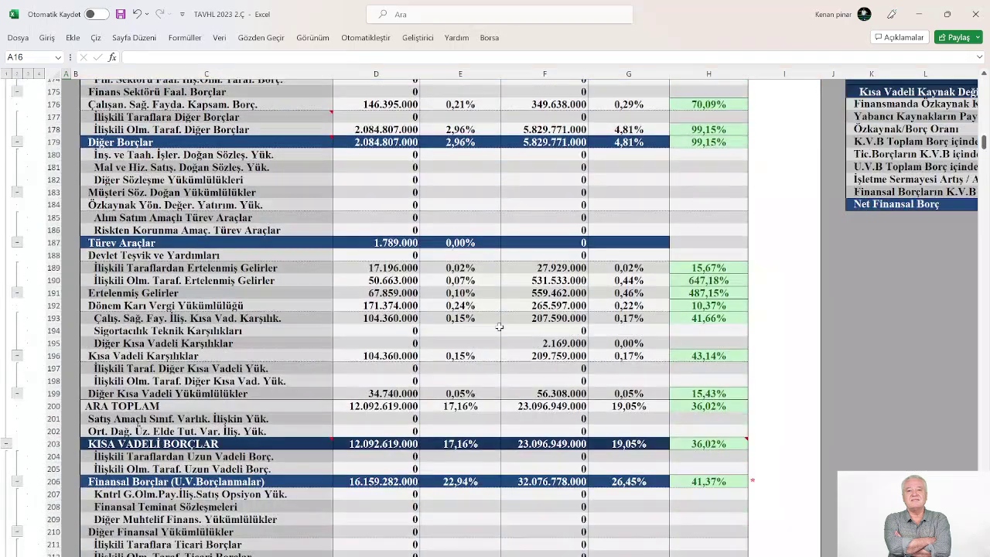
scroll(499, 327, down, 12)
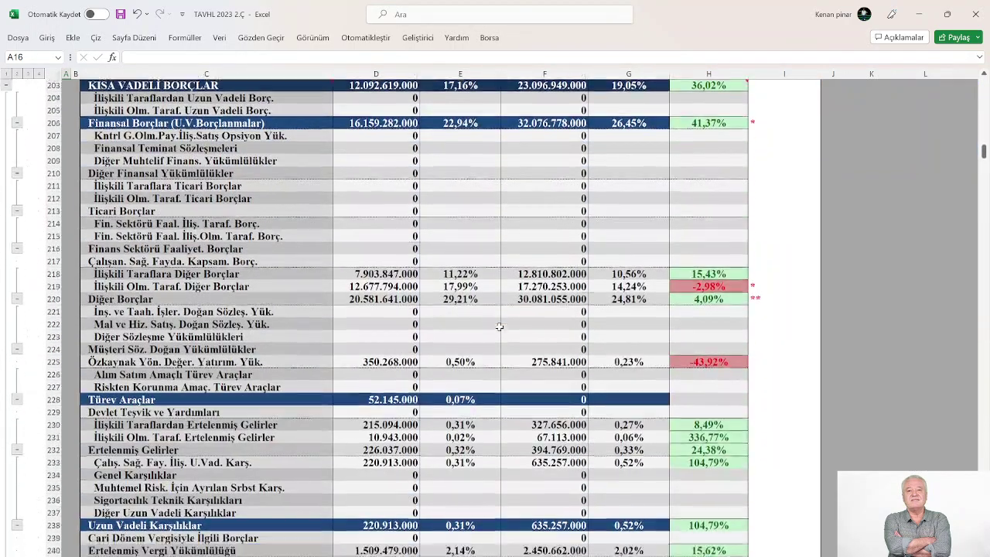
scroll(500, 327, down, 3)
scroll(499, 327, up, 6)
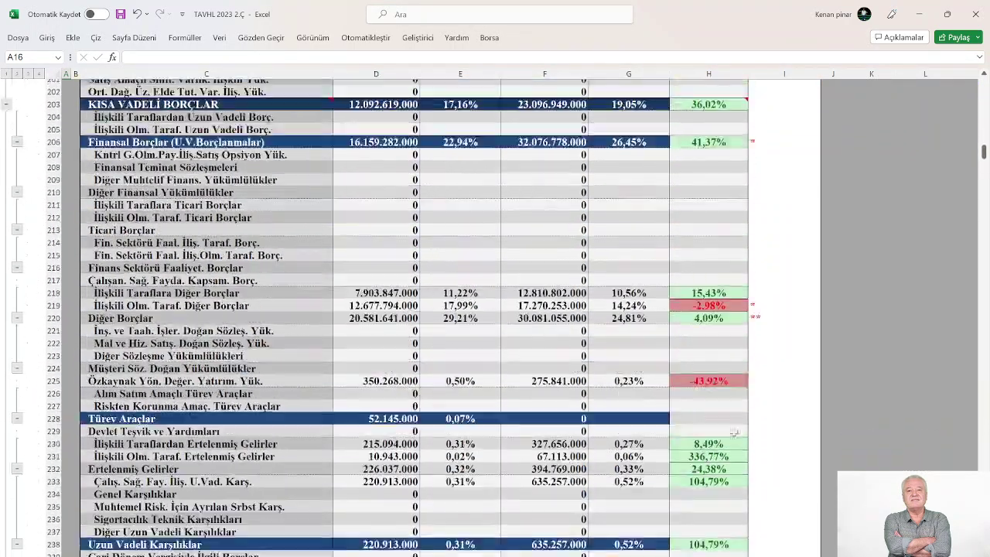
Scroll right and down to the YABANCI PARA risk table showing net FX position 2.477.895.000
scroll(499, 327, right, 5)
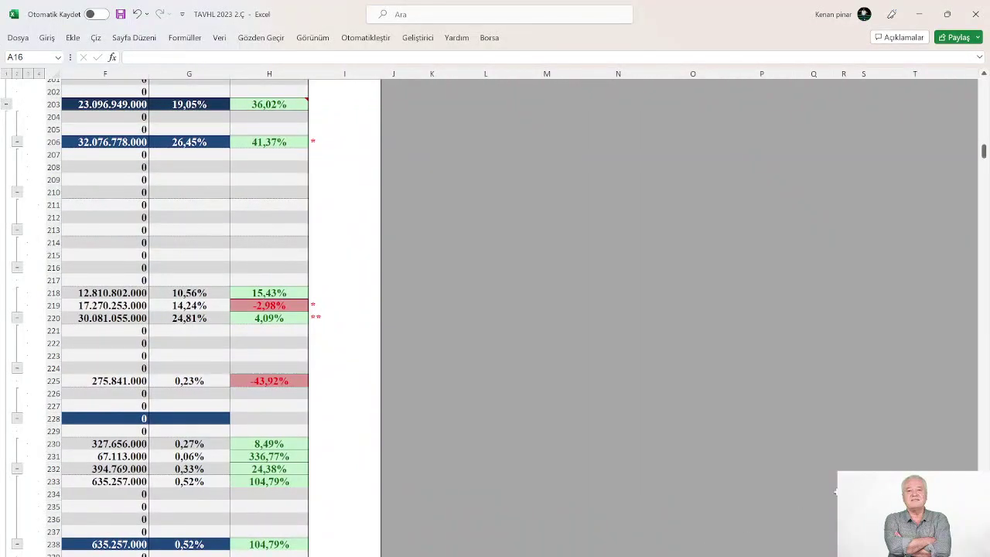
scroll(499, 327, up, 20)
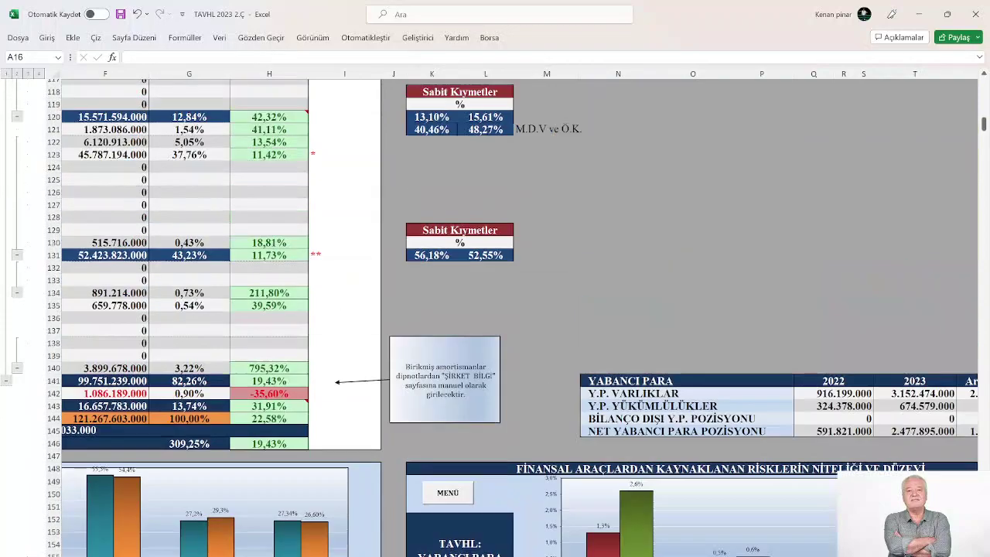
scroll(500, 327, down, 5)
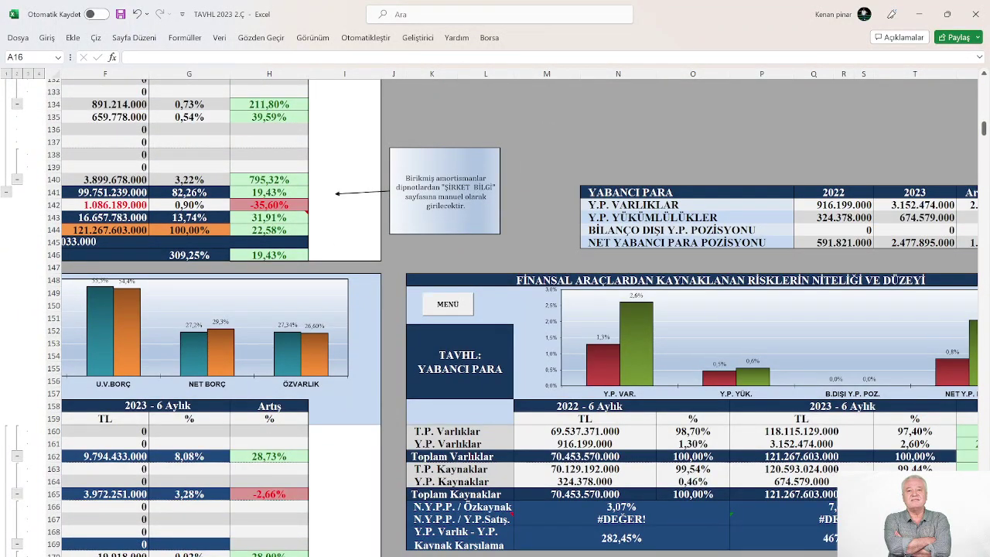
scroll(499, 327, right, 3)
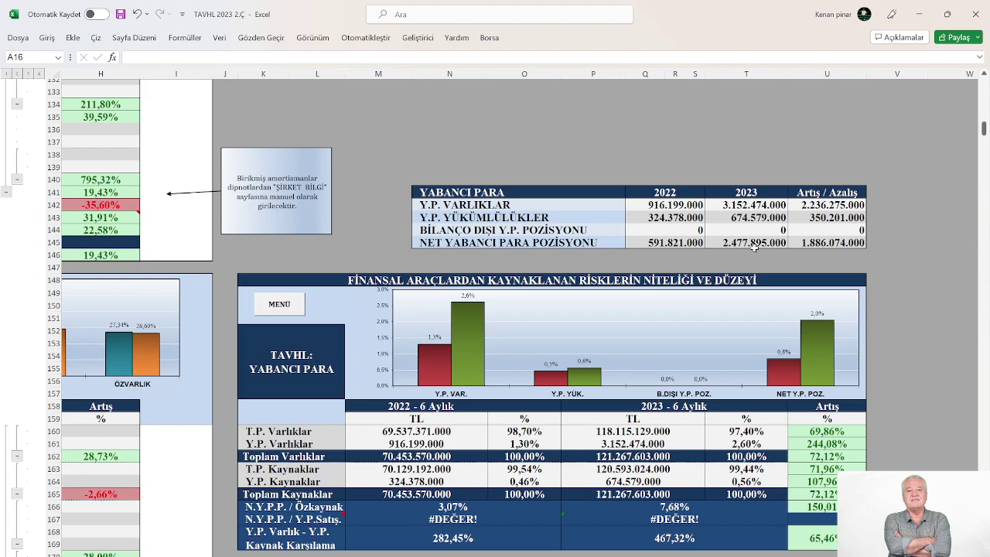
scroll(689, 330, down, 5)
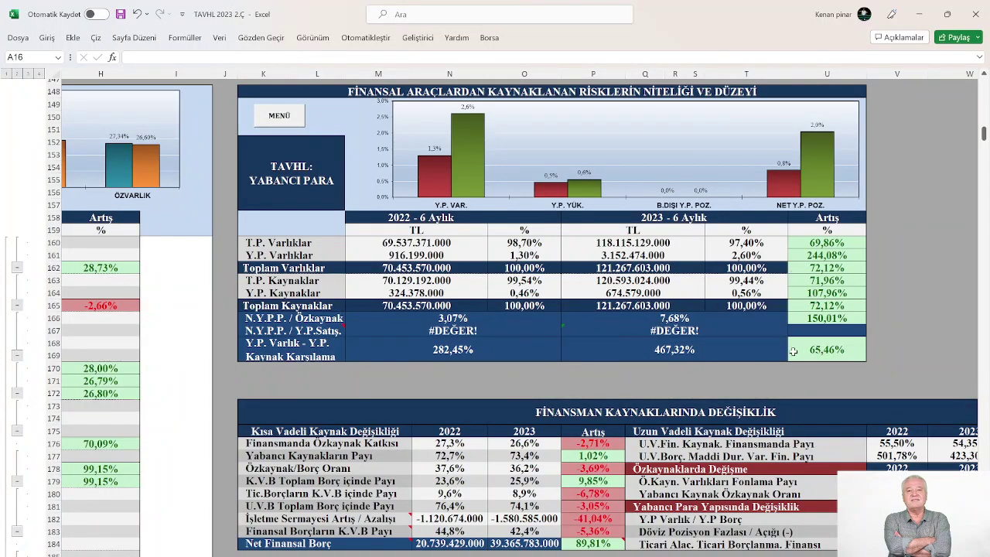
Read the Net Finansal Borç note on the 89,81% financing-sources cell and view the Artış/Azalış column
scroll(720, 355, down, 4)
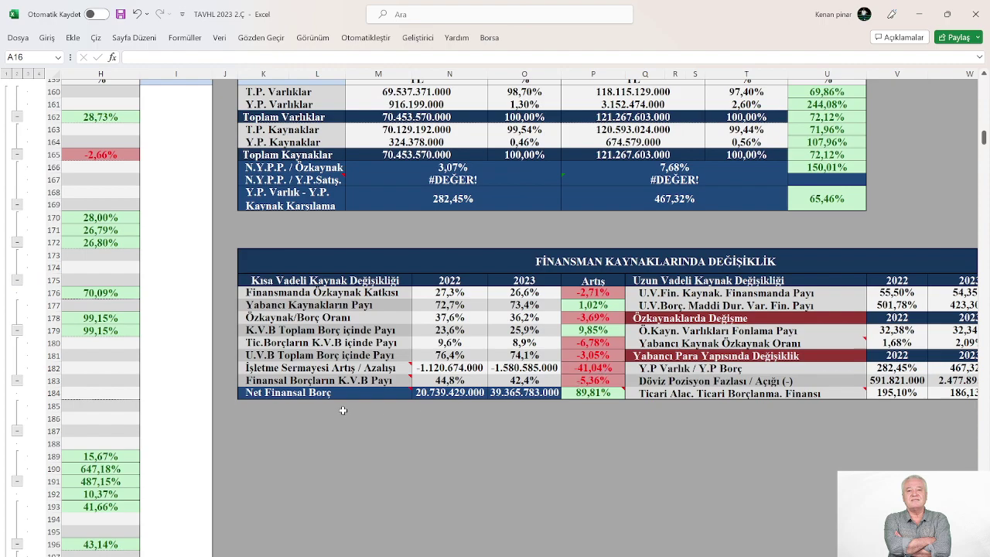
mouse_move(591, 395)
scroll(495, 309, right, 5)
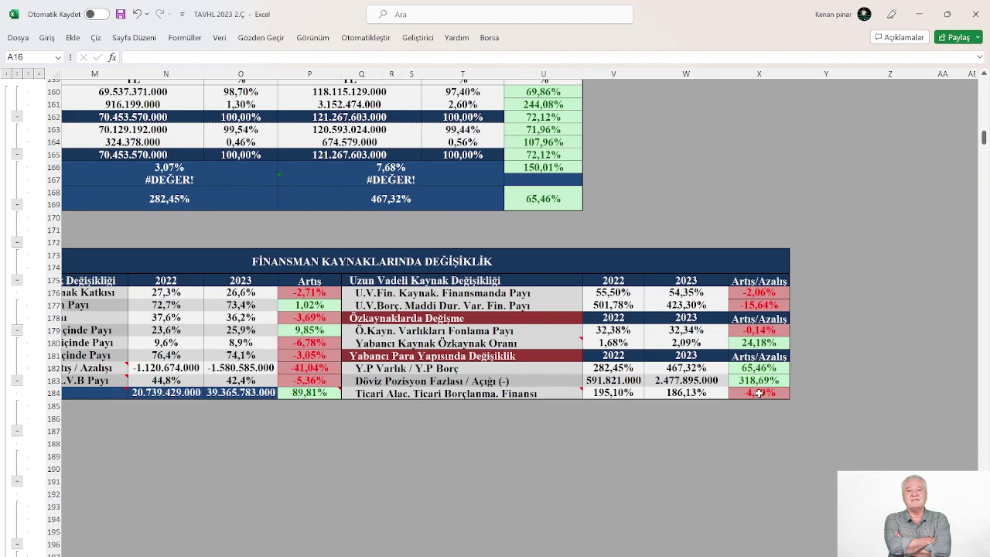
scroll(494, 309, left, 10)
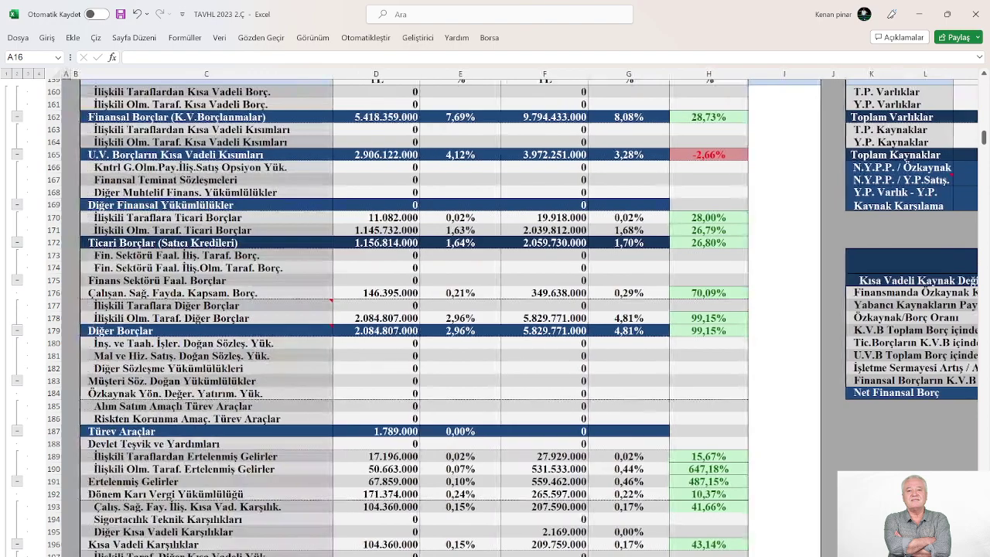
scroll(603, 396, up, 2)
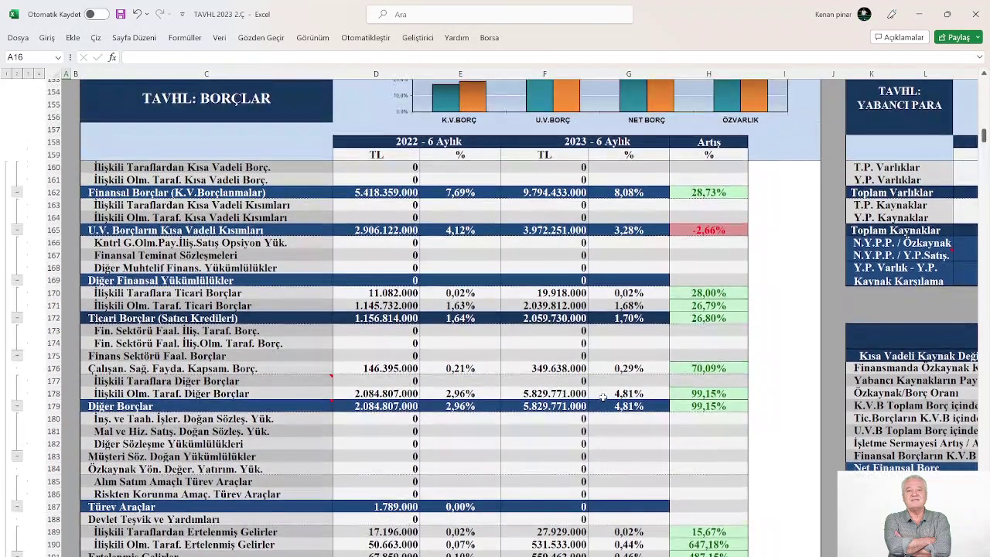
scroll(746, 462, down, 4)
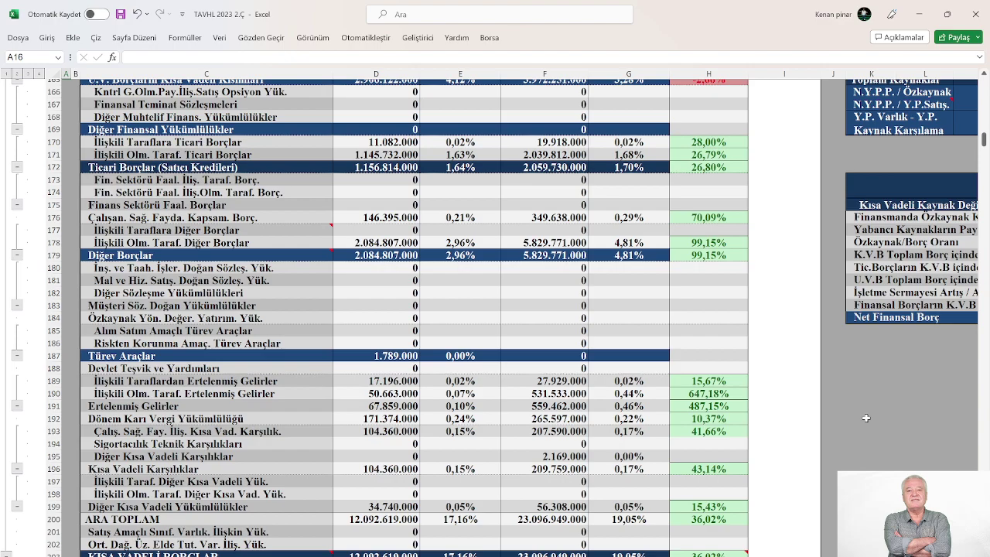
Scroll past TOPLAM PASİFLER to the ÖZSERMAYE equity rows ending at TOPLAM ÖZKAYNAKLAR, row 309
scroll(866, 418, down, 20)
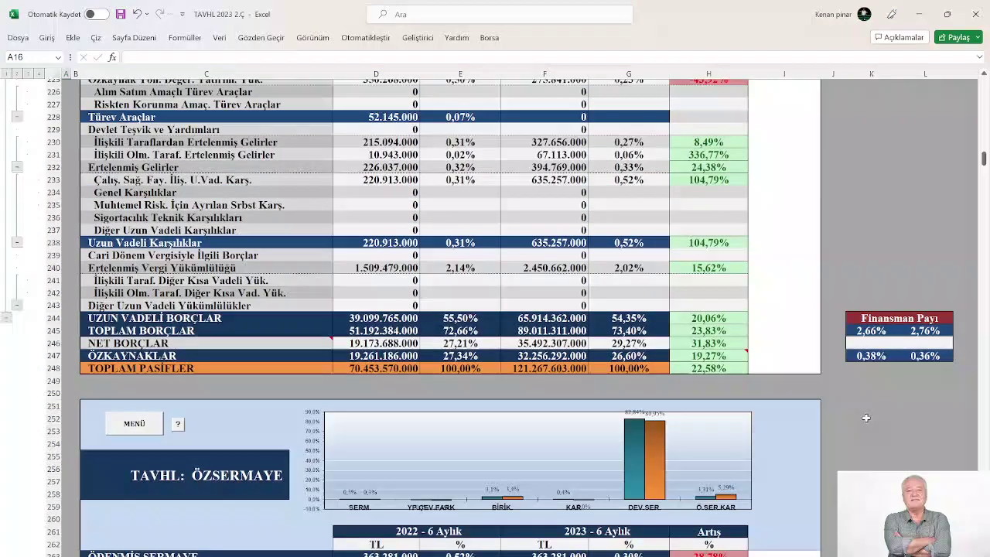
scroll(866, 417, down, 7)
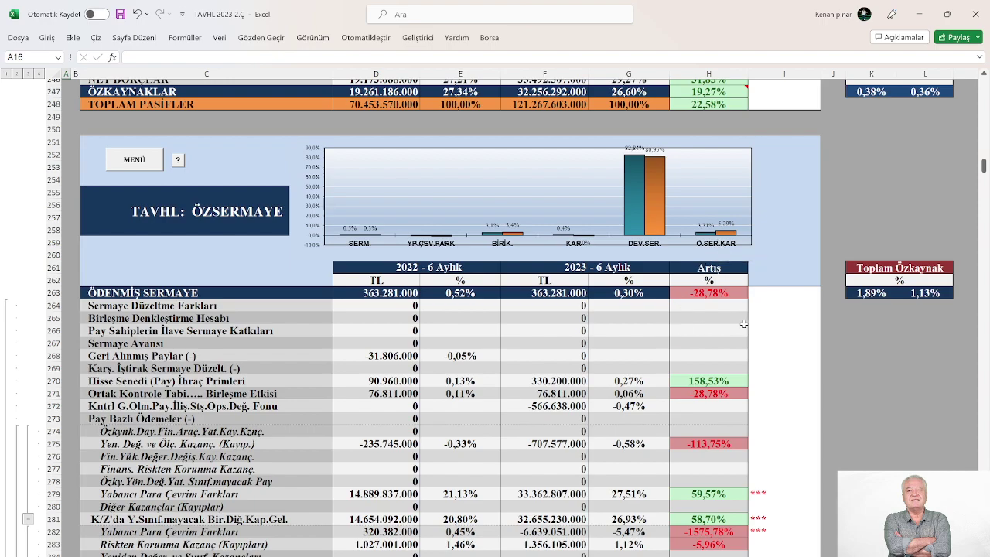
scroll(918, 301, down, 12)
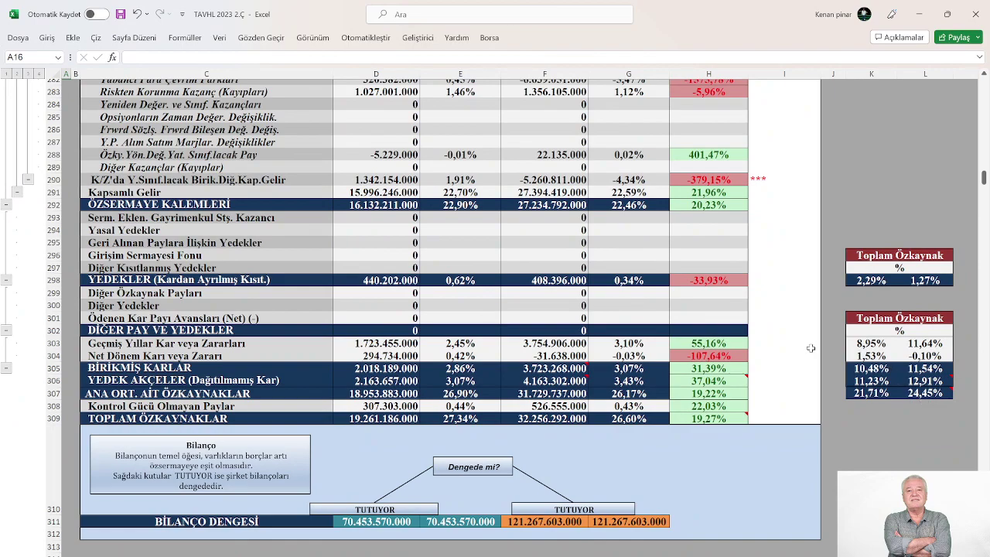
scroll(671, 394, up, 3)
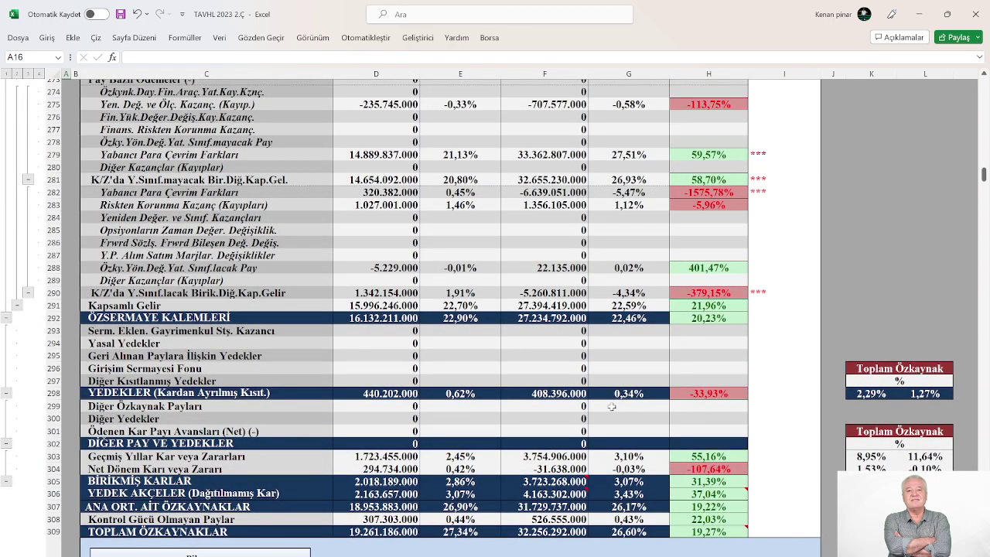
scroll(606, 407, up, 3)
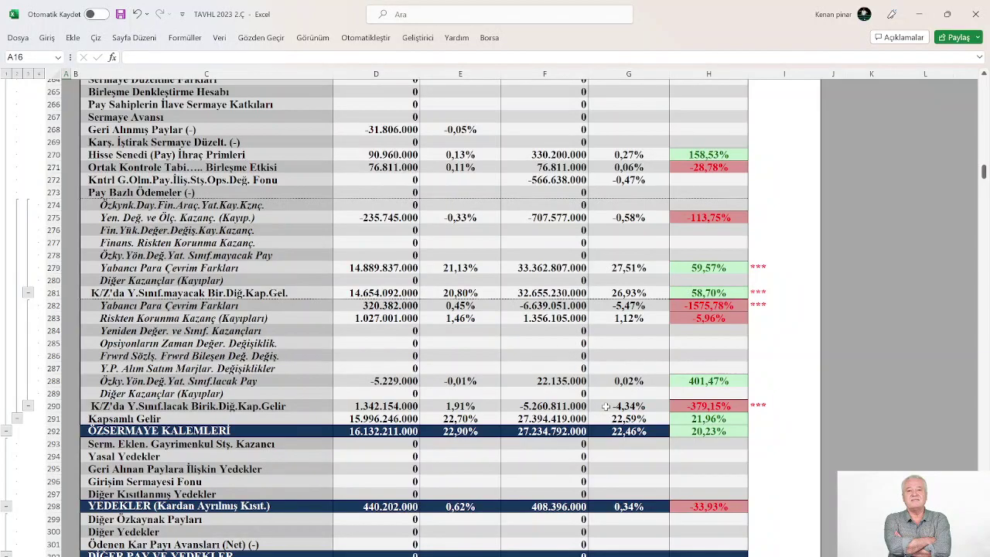
scroll(606, 406, up, 1)
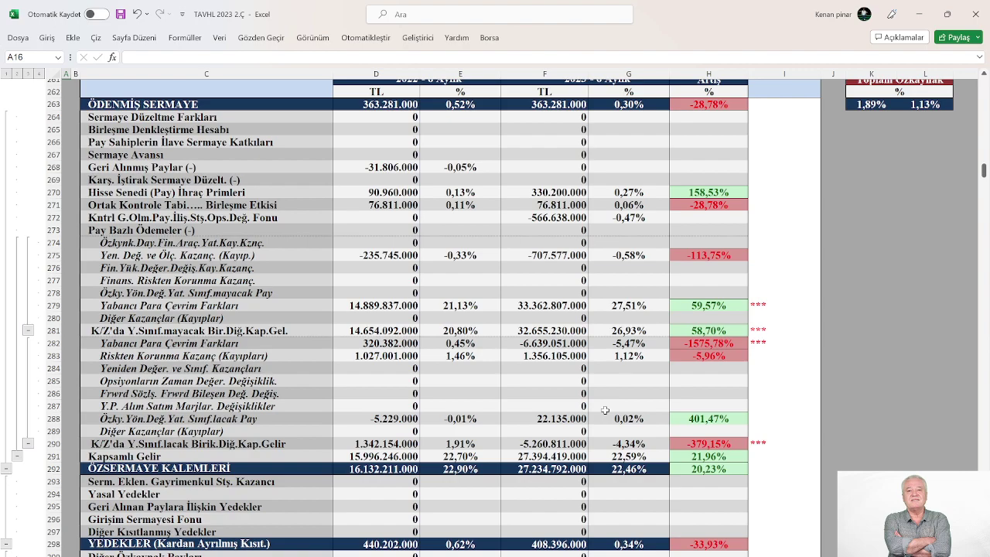
scroll(605, 410, down, 2)
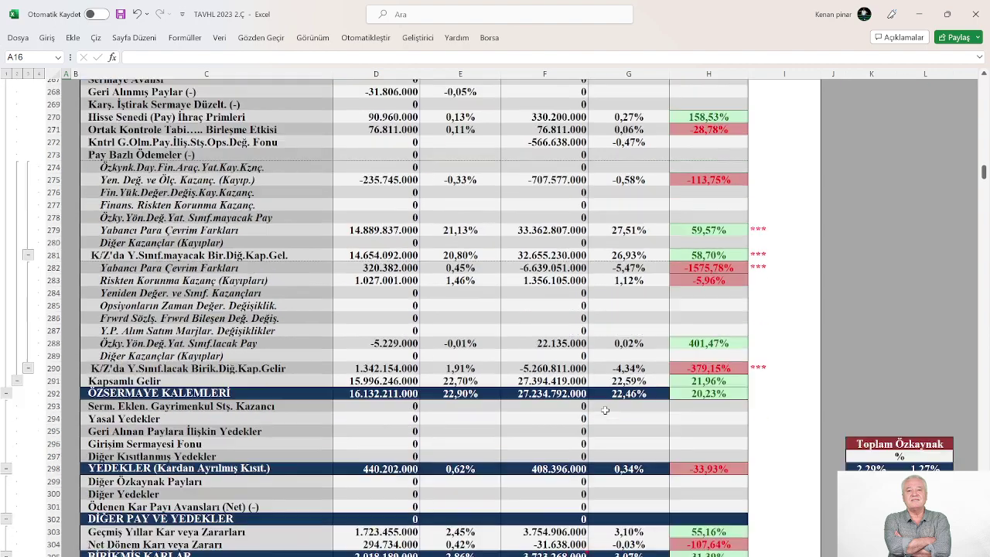
scroll(604, 410, down, 3)
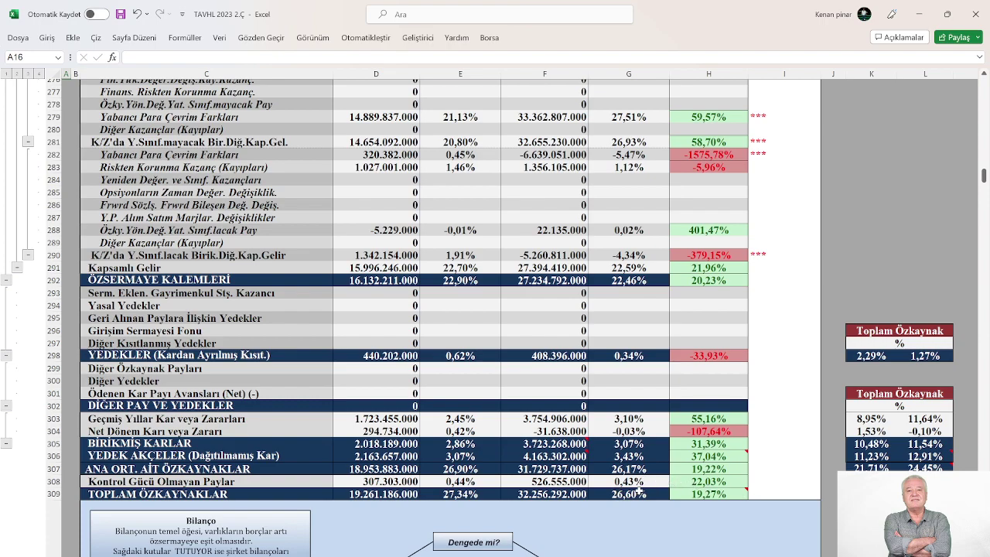
mouse_move(687, 457)
scroll(688, 456, up, 1)
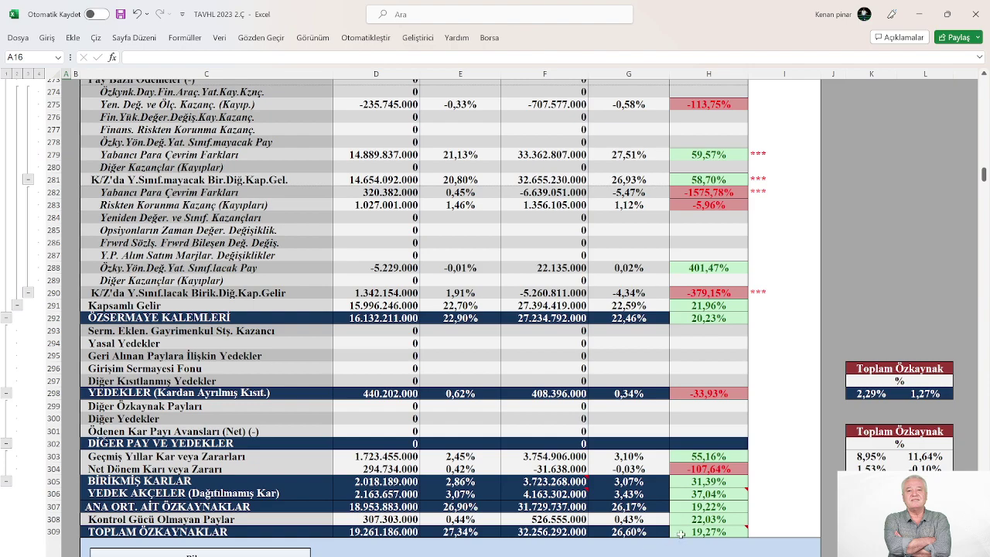
scroll(794, 518, down, 1)
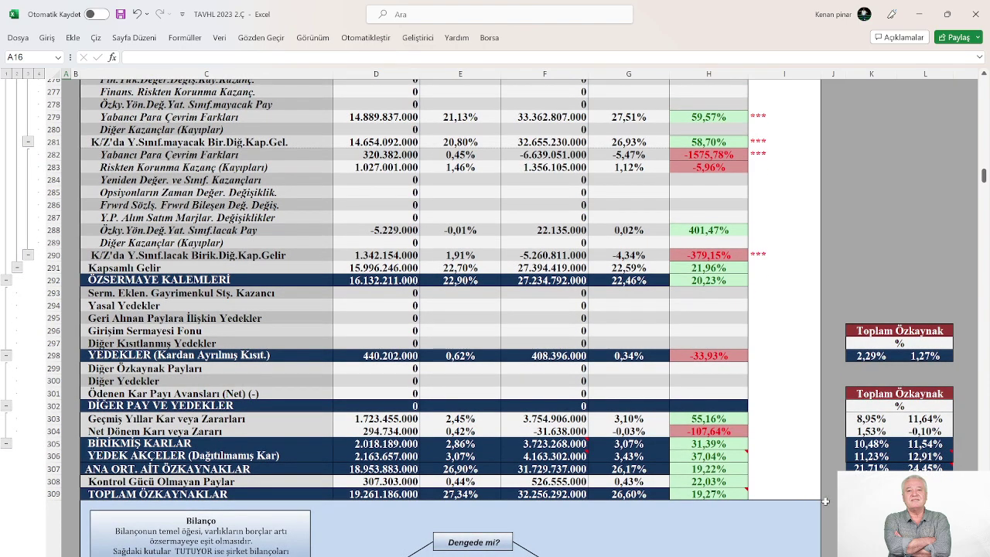
scroll(413, 317, up, 3)
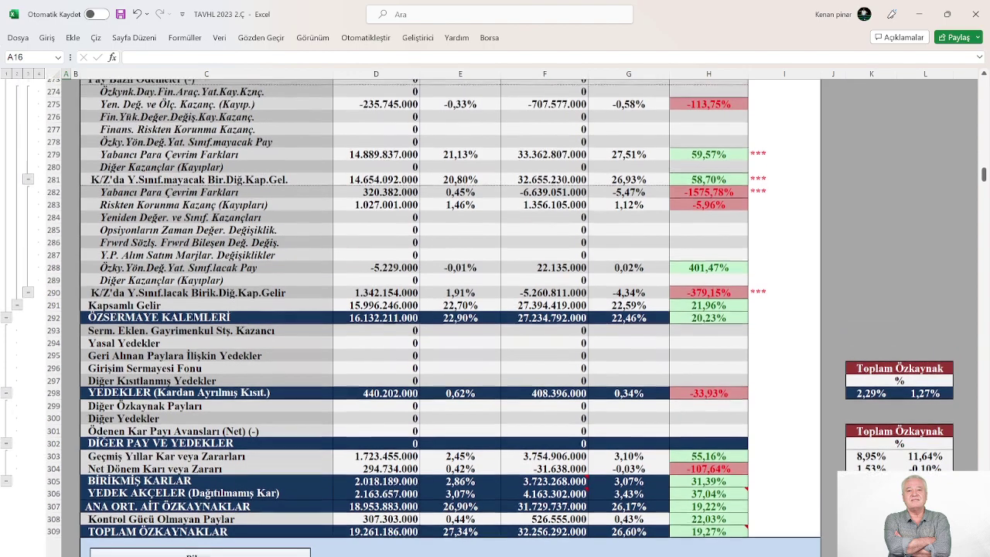
scroll(868, 439, up, 4)
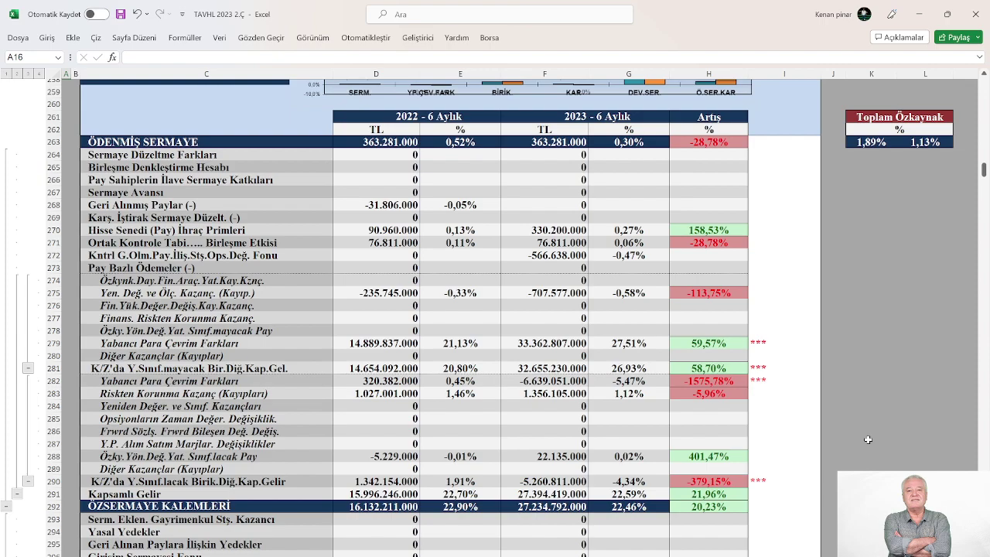
scroll(867, 439, up, 4)
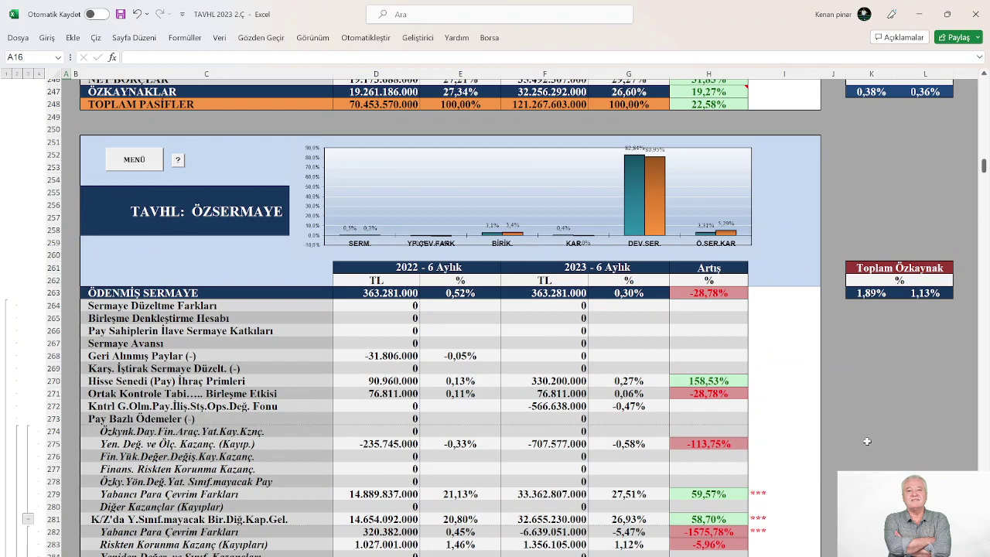
scroll(867, 441, down, 2)
scroll(866, 441, up, 4)
scroll(866, 440, up, 1)
scroll(866, 441, down, 3)
click(130, 162)
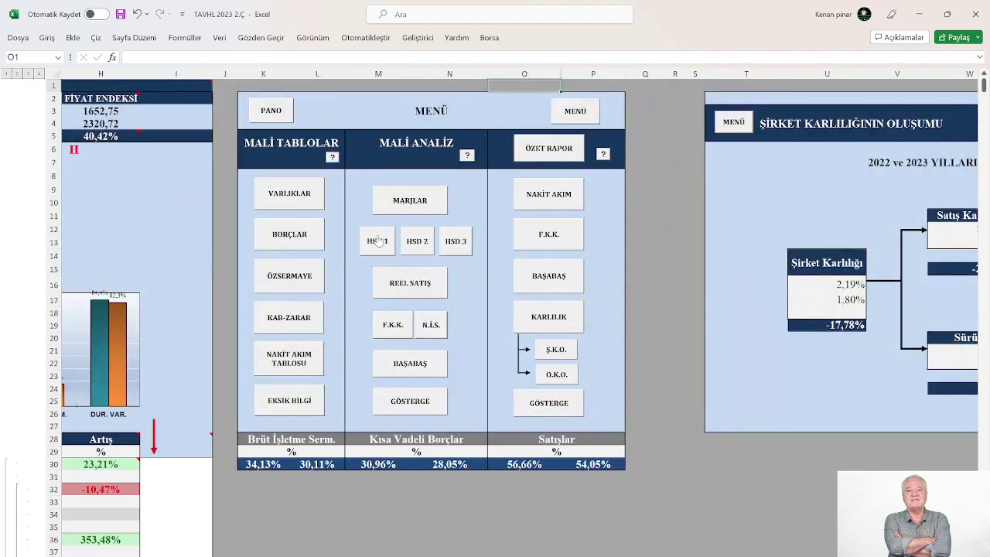
click(376, 238)
scroll(687, 423, up, 4)
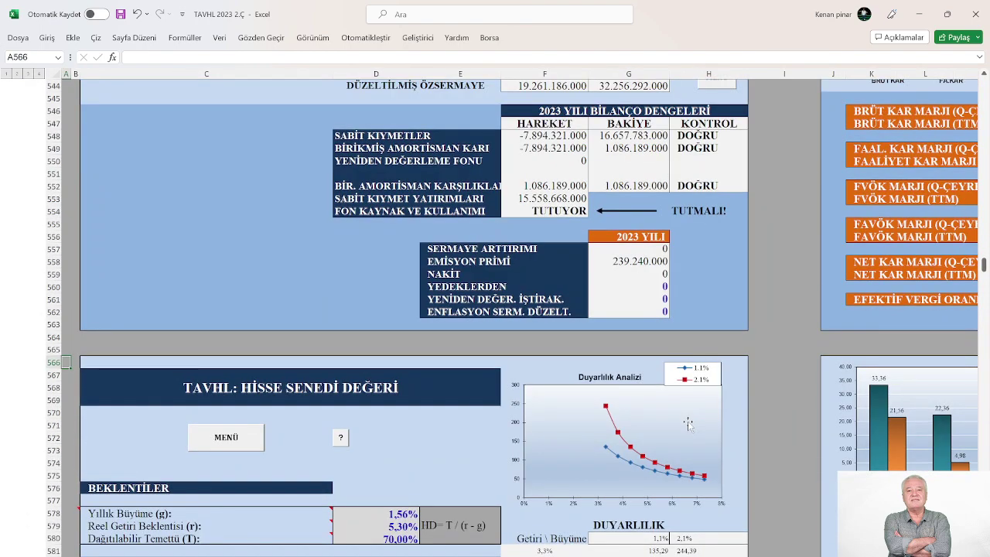
click(215, 440)
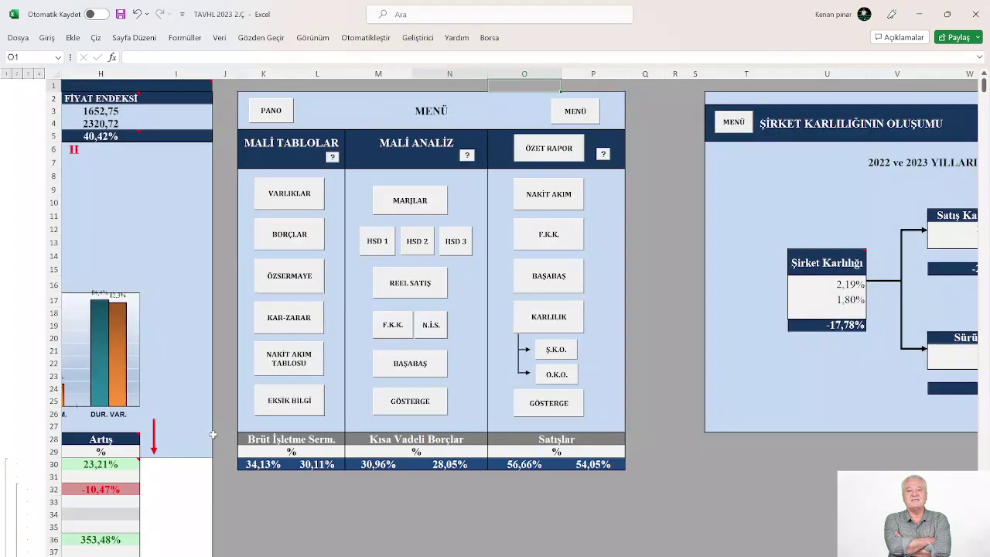
click(261, 283)
scroll(437, 399, down, 2)
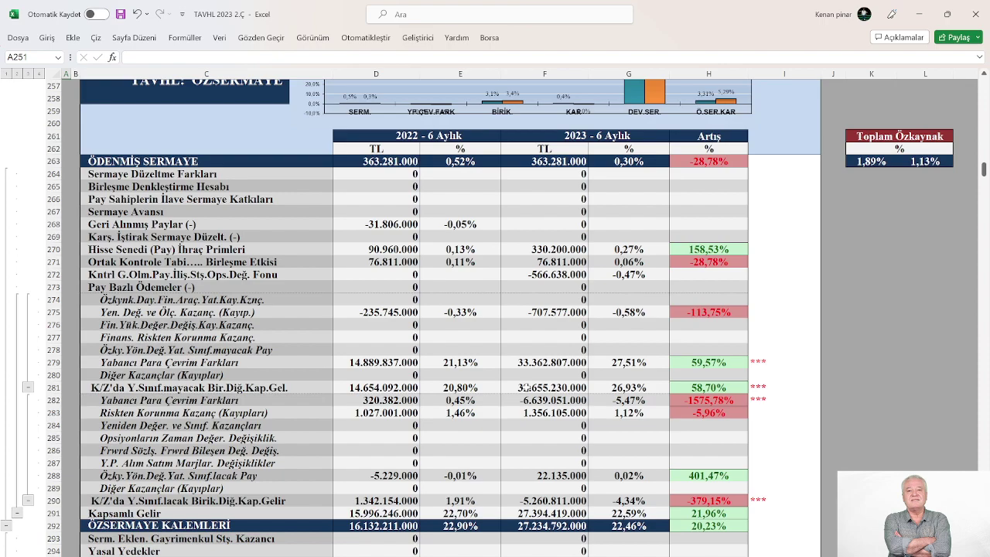
scroll(527, 307, down, 1)
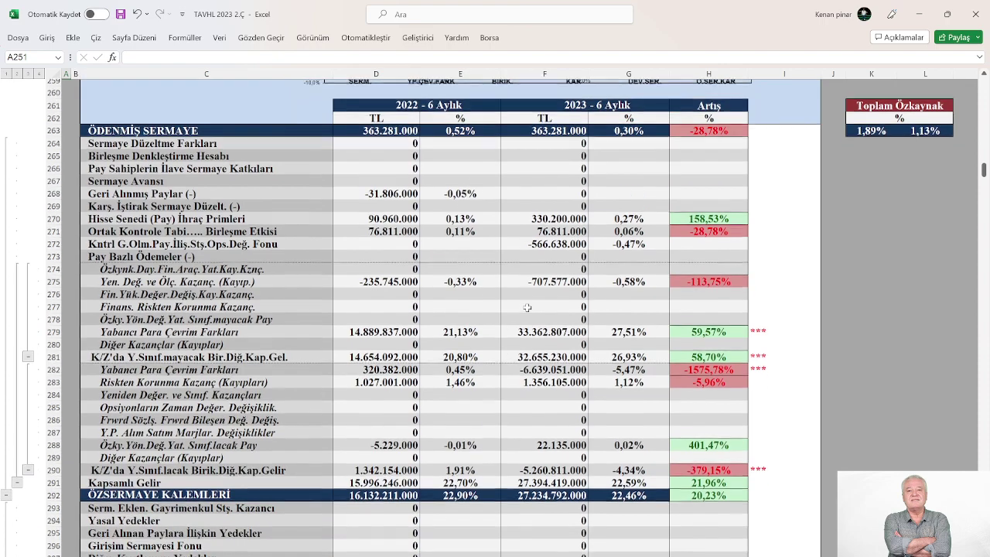
scroll(520, 320, down, 4)
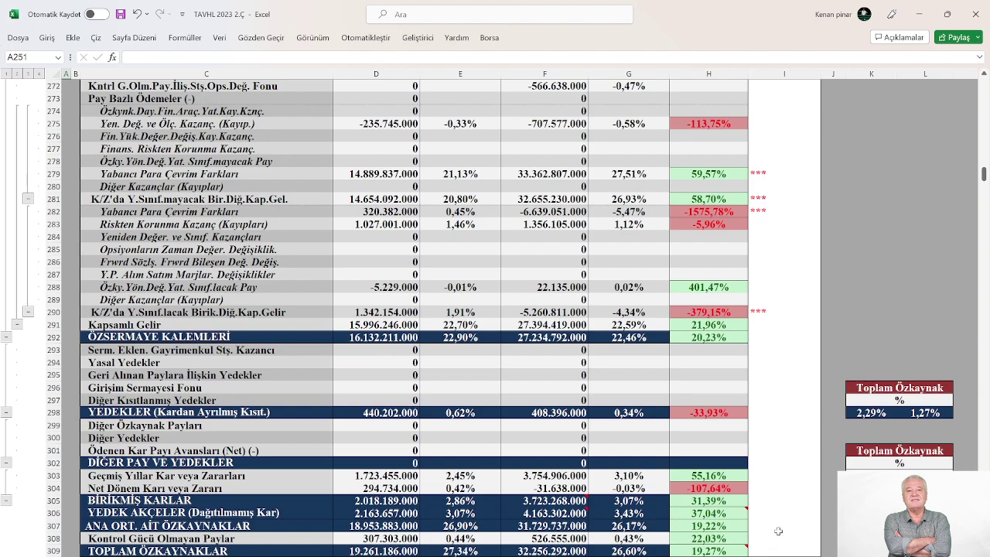
scroll(755, 531, up, 4)
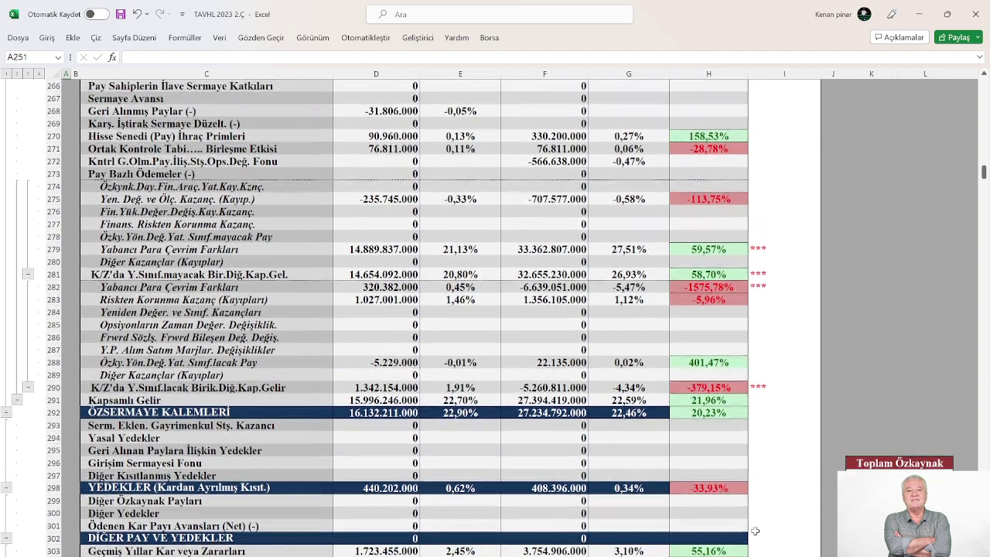
scroll(755, 530, down, 5)
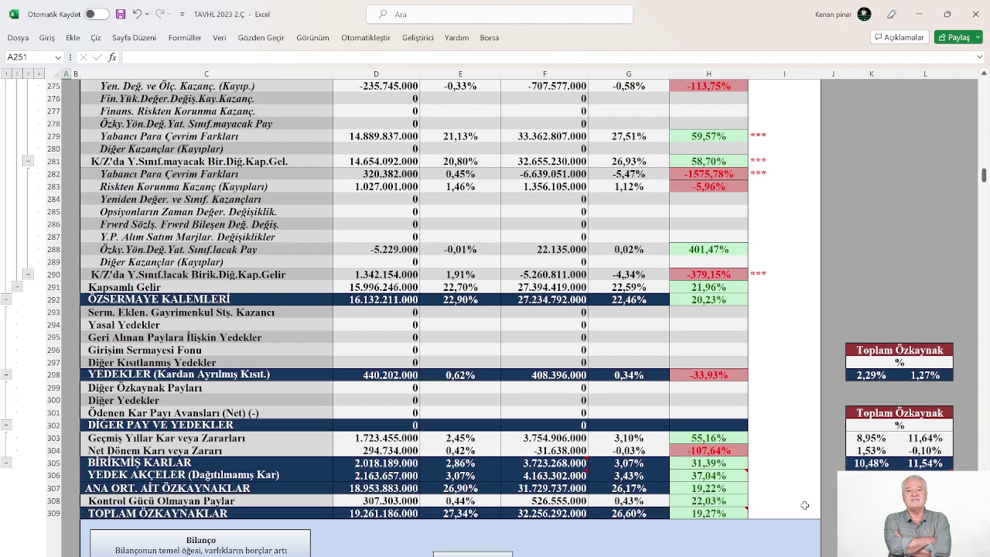
scroll(807, 505, up, 3)
scroll(716, 480, down, 6)
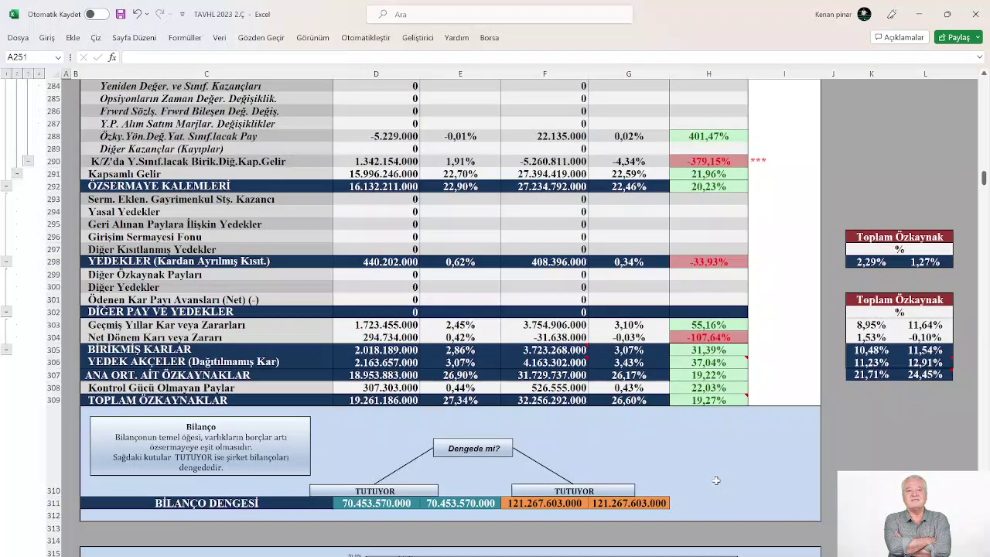
scroll(715, 480, down, 2)
scroll(716, 480, up, 15)
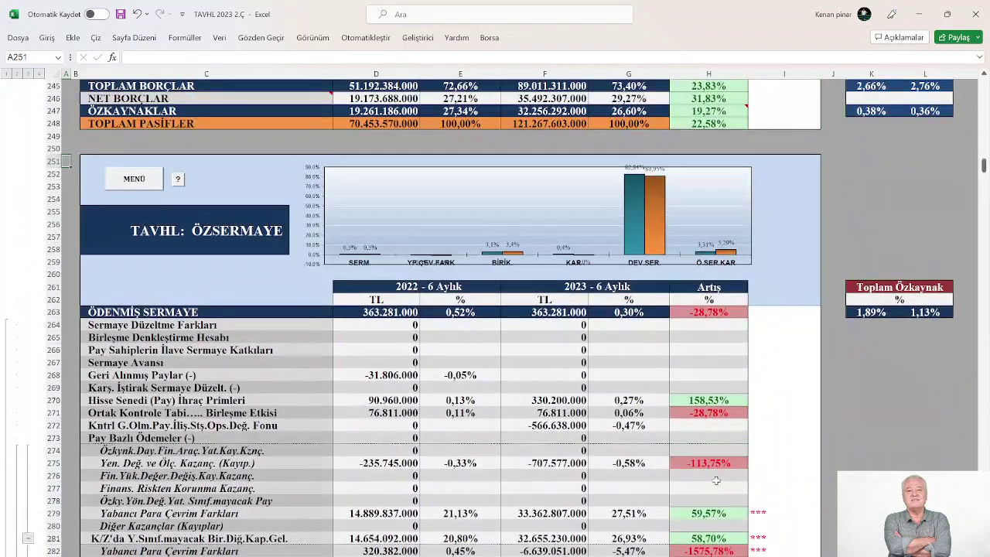
Scroll to the KAR - ZARAR rows, showing revenue up 29,15% and gross profit up 15,69%
scroll(716, 480, up, 2)
scroll(716, 481, down, 20)
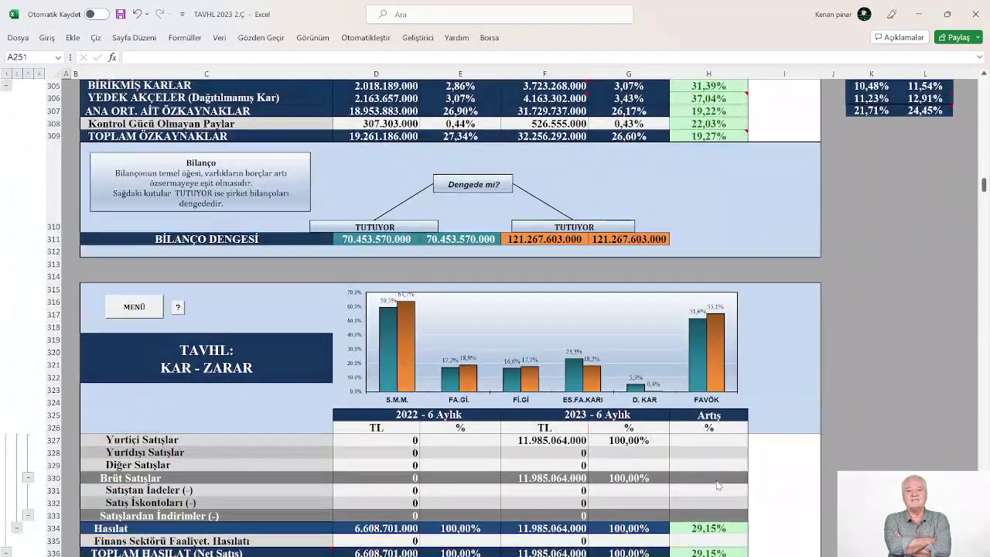
scroll(716, 484, down, 5)
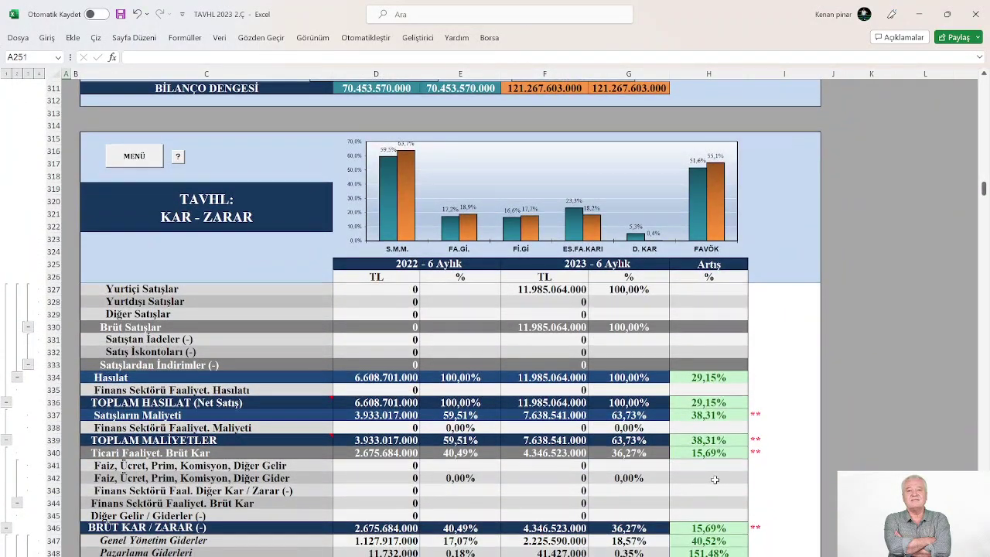
scroll(715, 481, up, 1)
scroll(715, 480, up, 1)
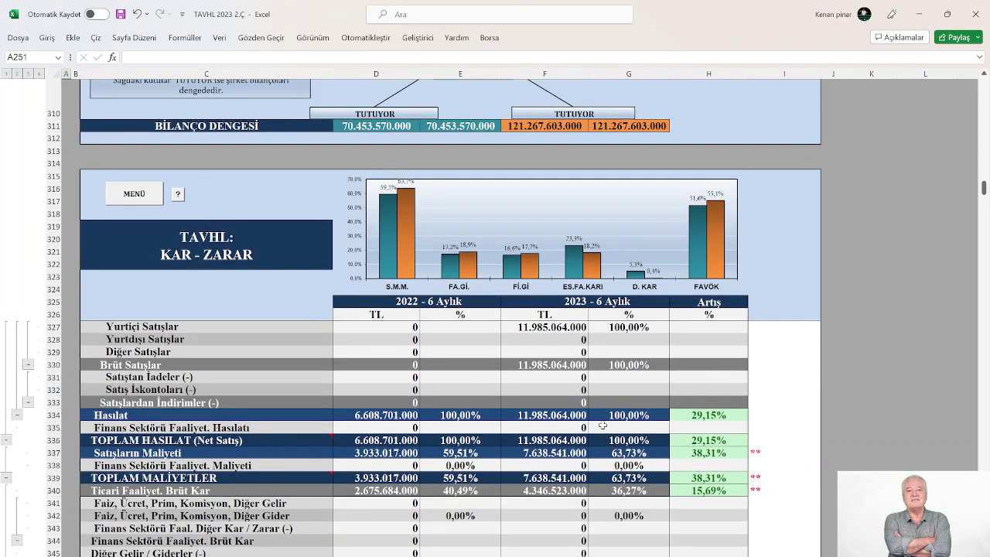
scroll(603, 426, down, 3)
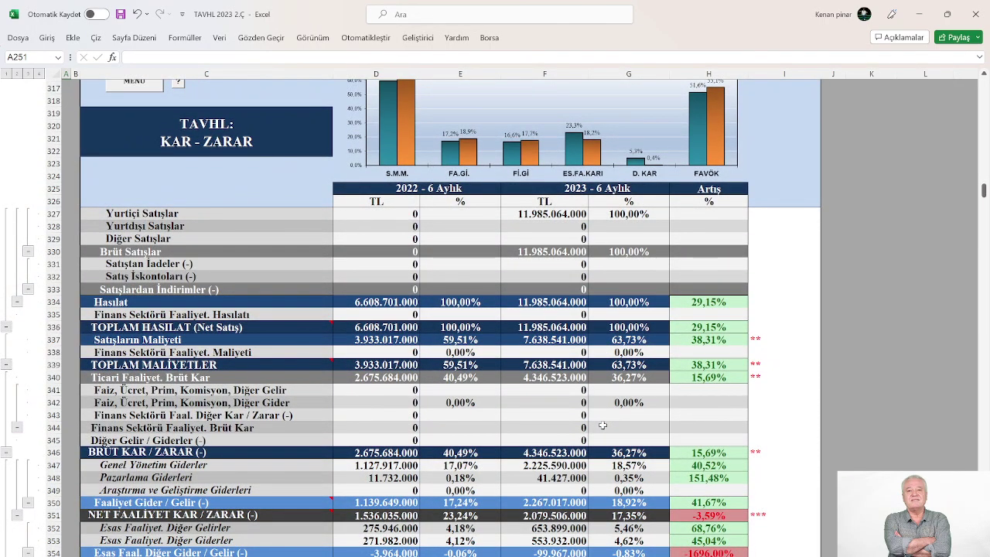
scroll(603, 425, up, 1)
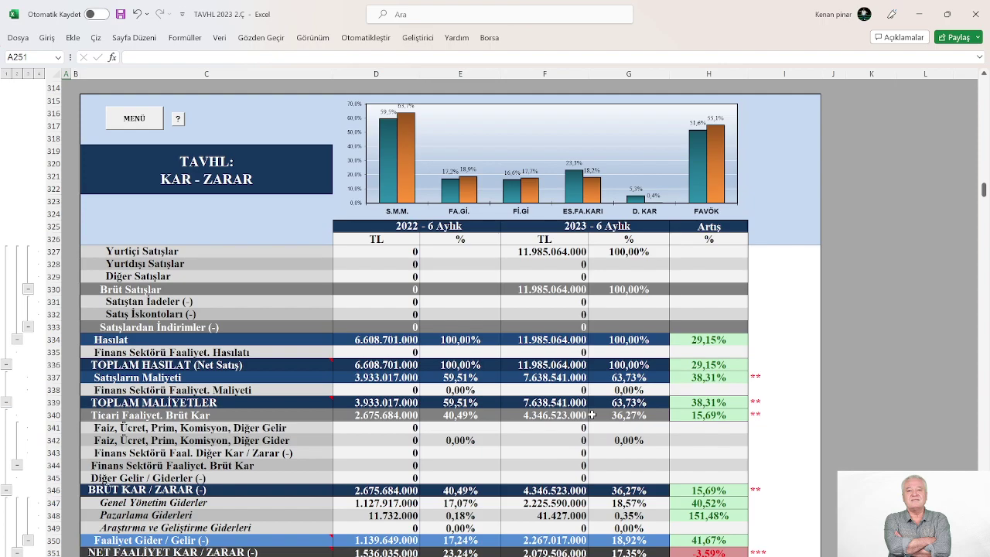
scroll(591, 416, down, 1)
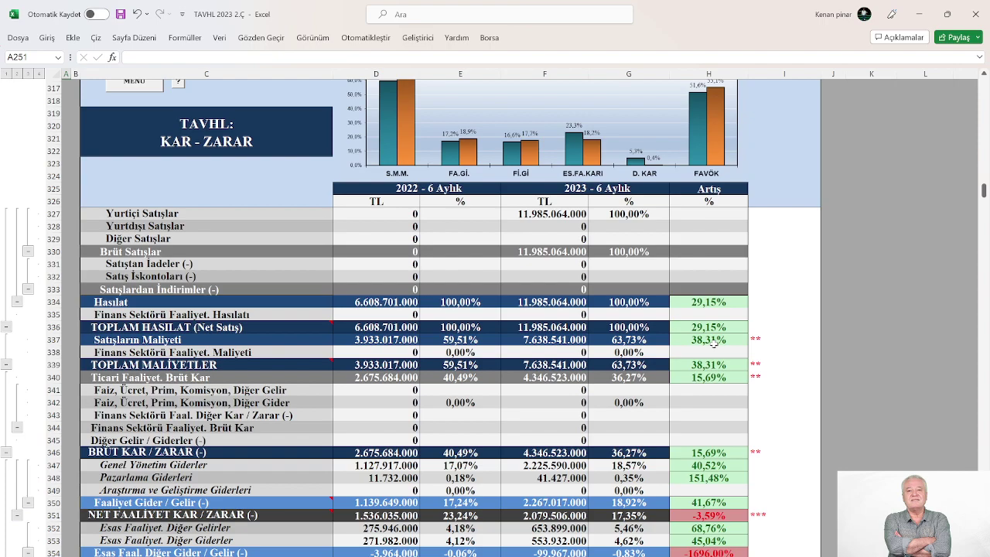
scroll(713, 345, up, 2)
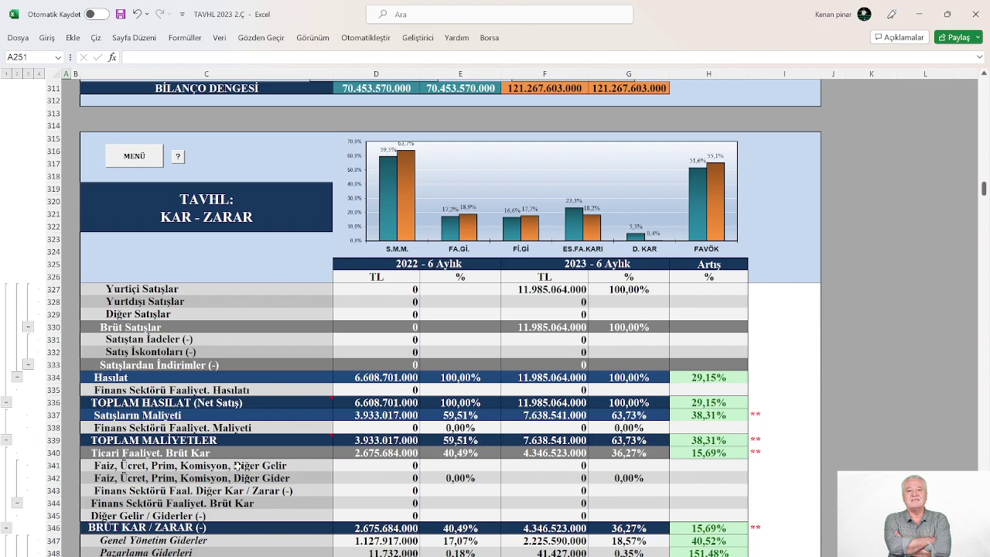
scroll(329, 429, down, 1)
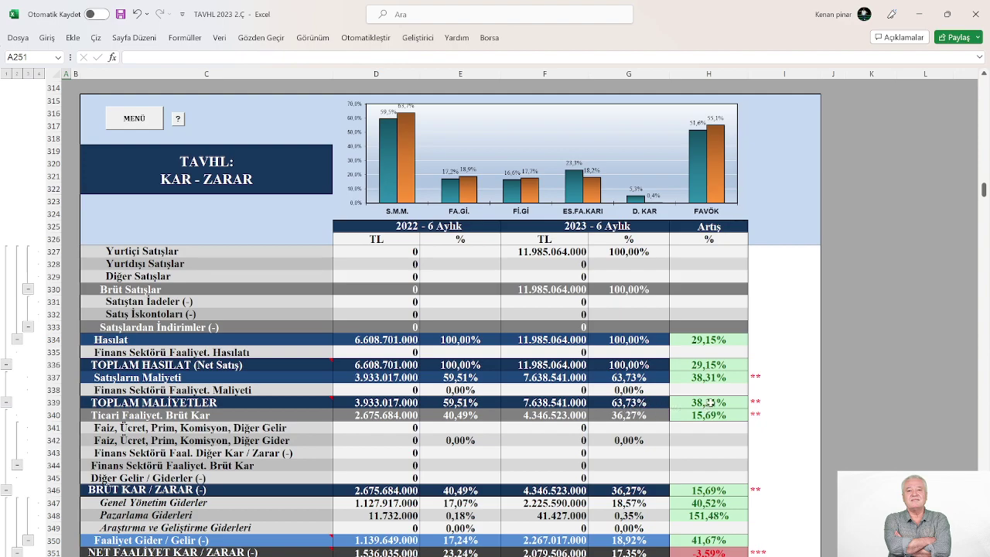
scroll(708, 402, down, 3)
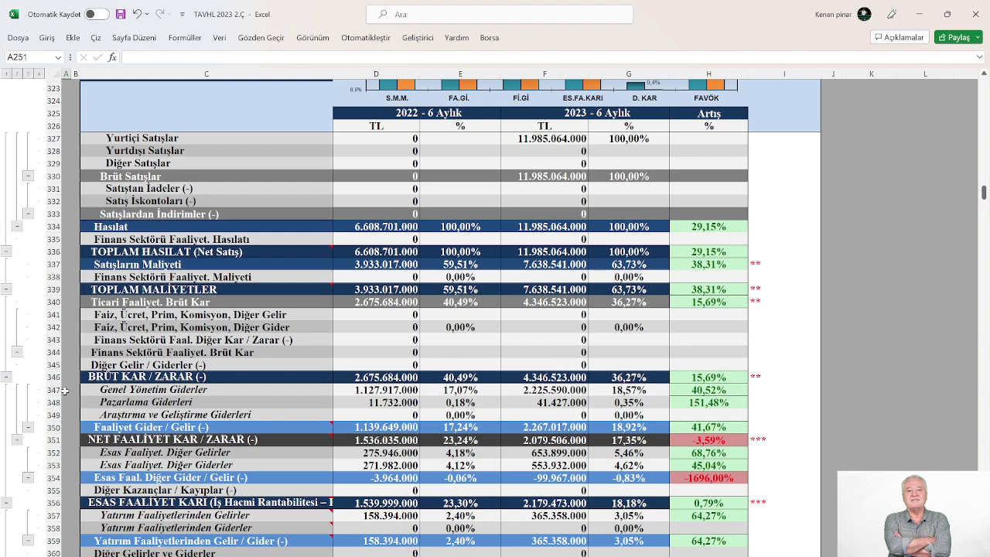
scroll(70, 468, down, 2)
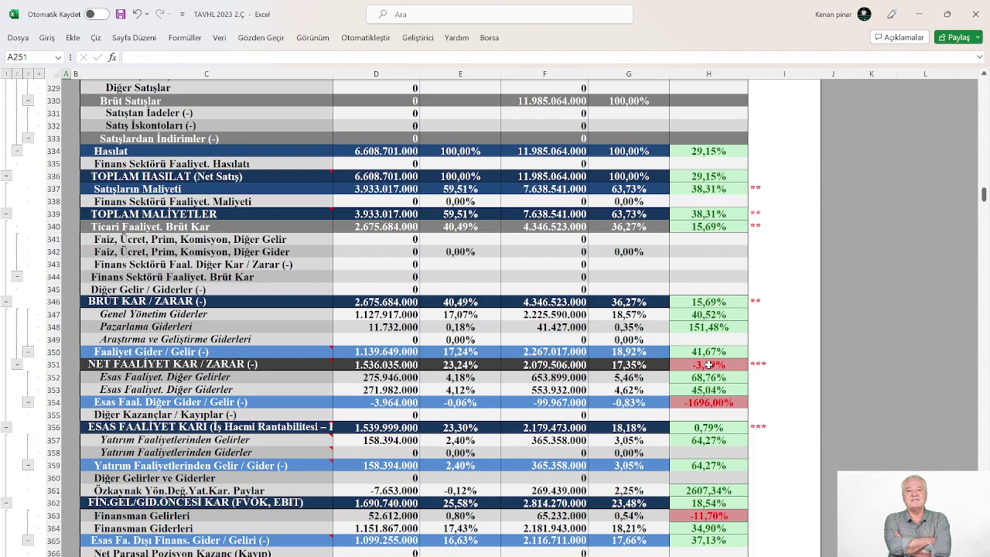
scroll(709, 364, down, 2)
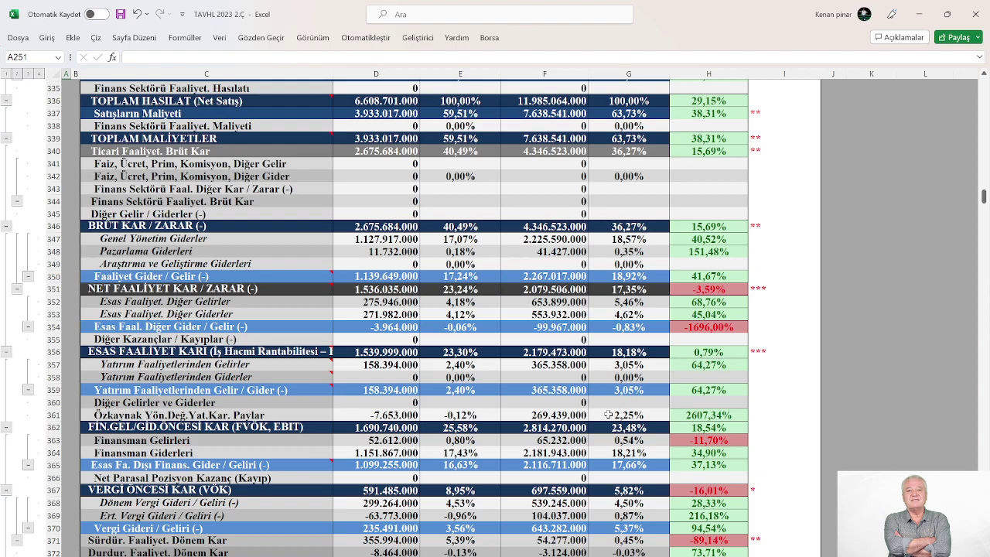
scroll(609, 415, down, 2)
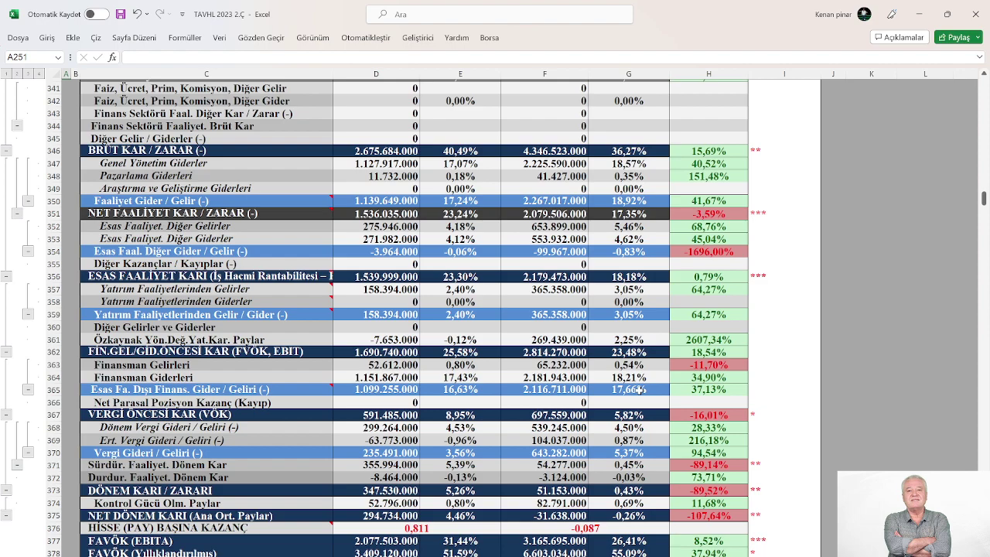
scroll(639, 390, down, 1)
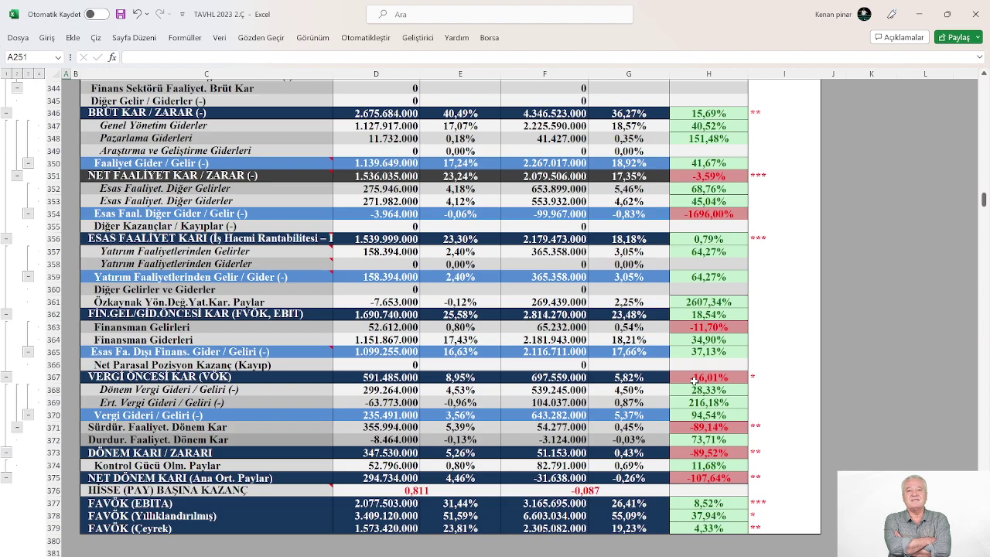
scroll(693, 378, down, 3)
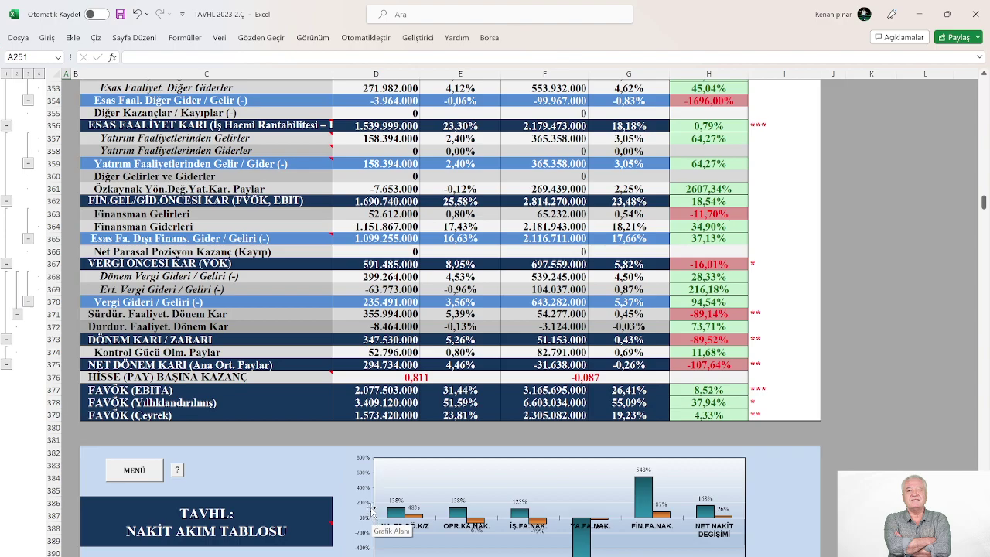
scroll(415, 277, up, 13)
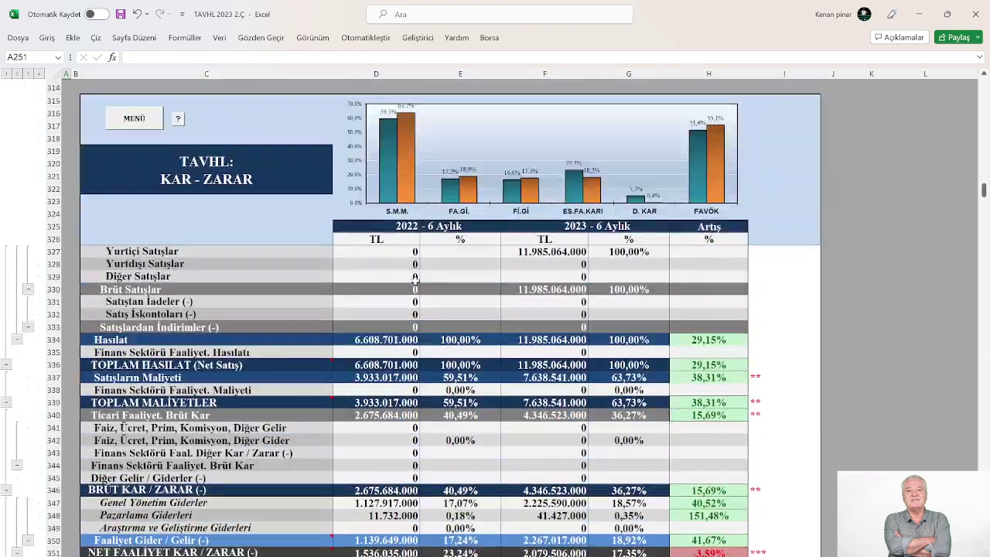
scroll(415, 277, down, 3)
Return to the top of the analysis sheet through MENÜ and PANO
scroll(377, 282, up, 2)
click(138, 197)
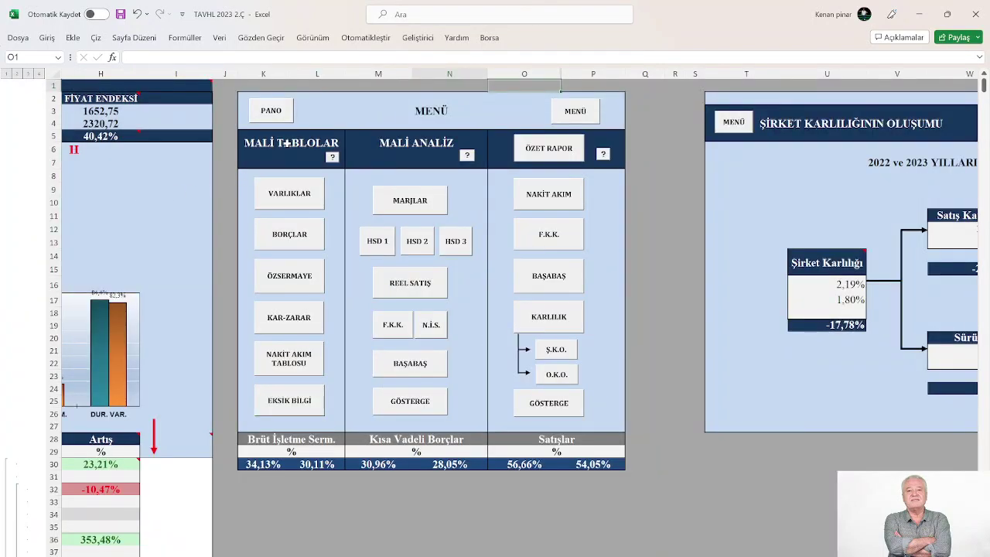
click(277, 116)
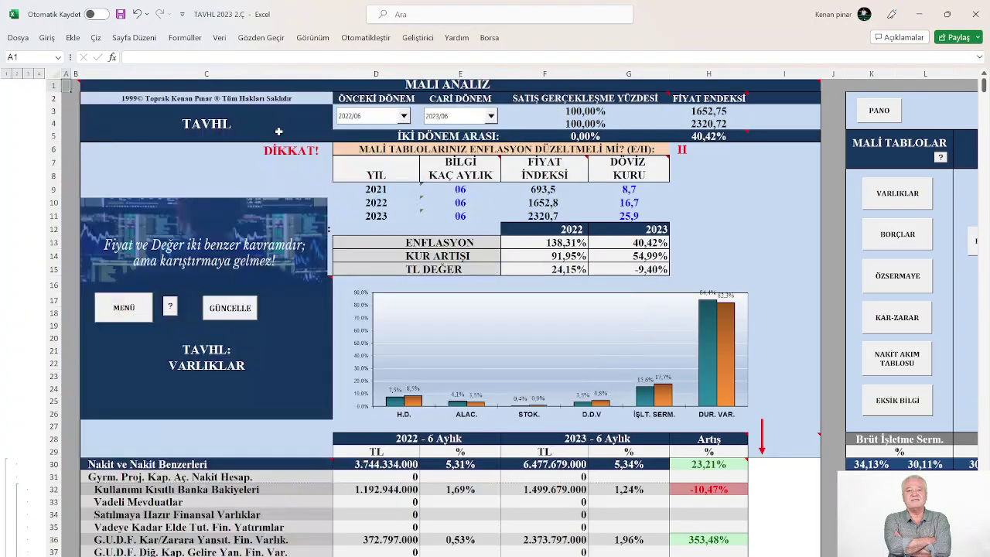
Set ÖNCEKİ DÖNEM to 2022/03 and CARİ DÖNEM to 2023/03
click(402, 116)
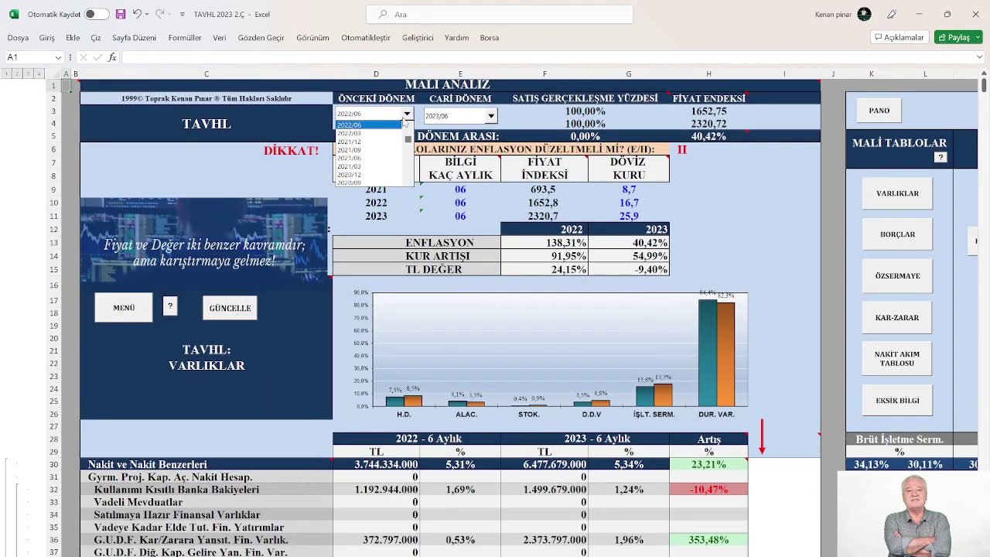
click(358, 128)
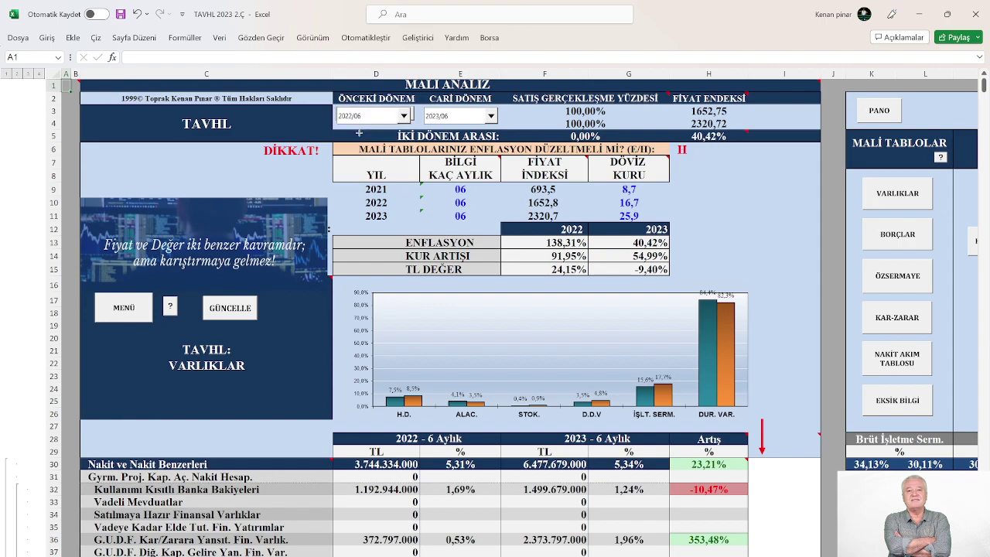
click(490, 116)
click(441, 124)
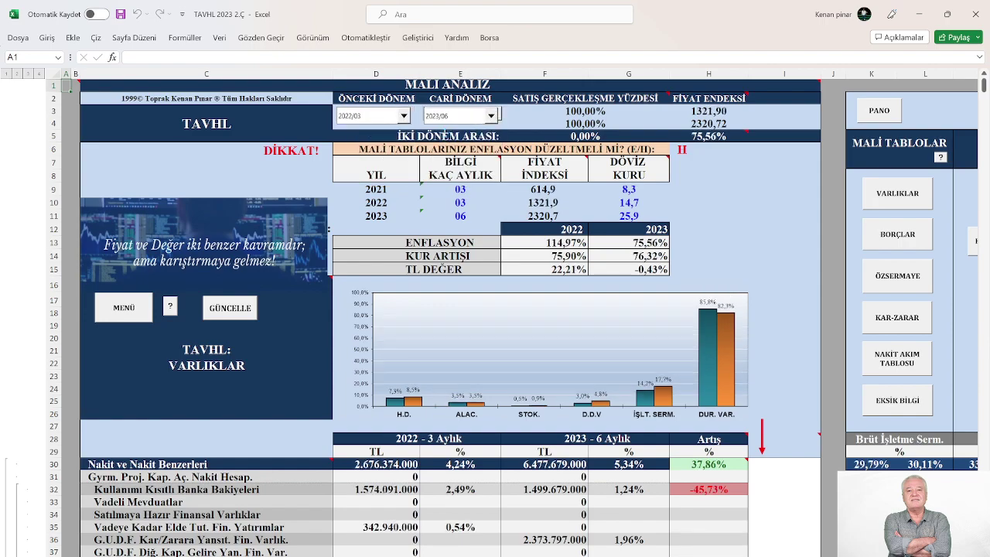
Review the 3-month KAR - ZARAR statement: revenue up 33,53%, gross profit up 11,33%
click(881, 325)
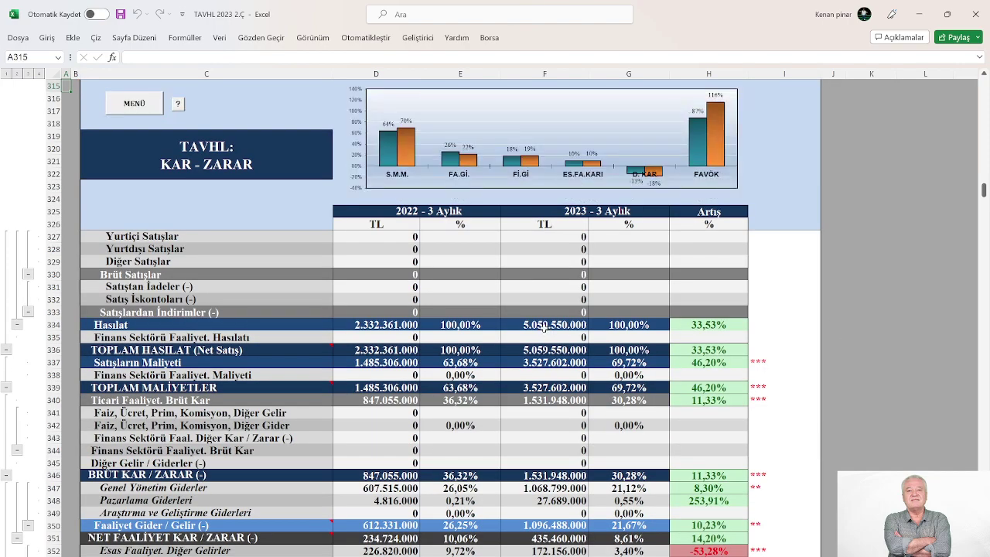
scroll(543, 326, down, 14)
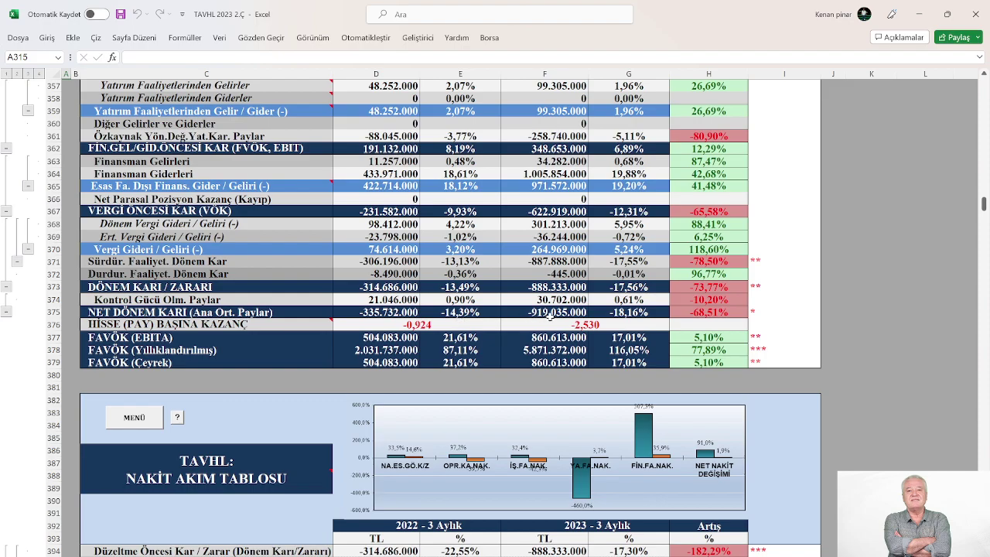
scroll(551, 312, up, 1)
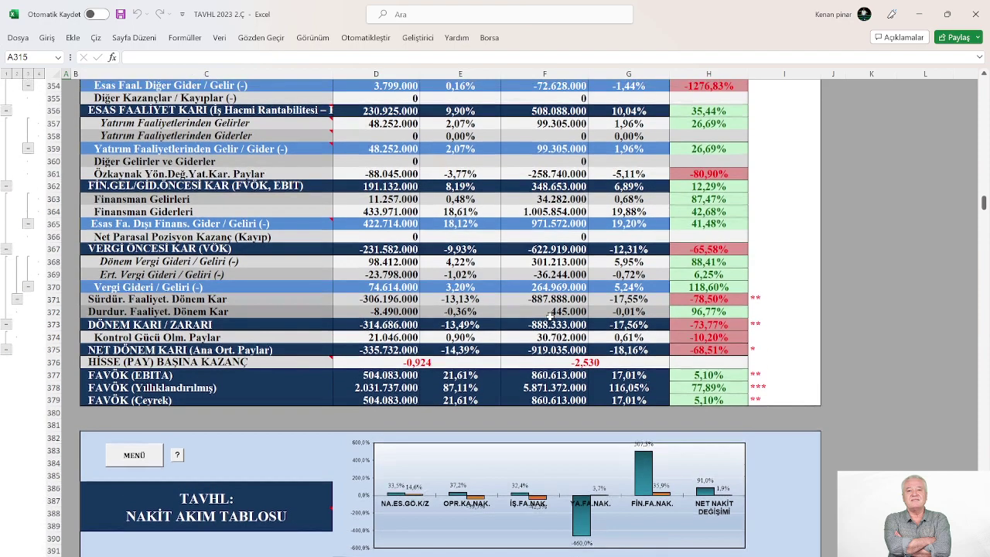
scroll(550, 313, up, 12)
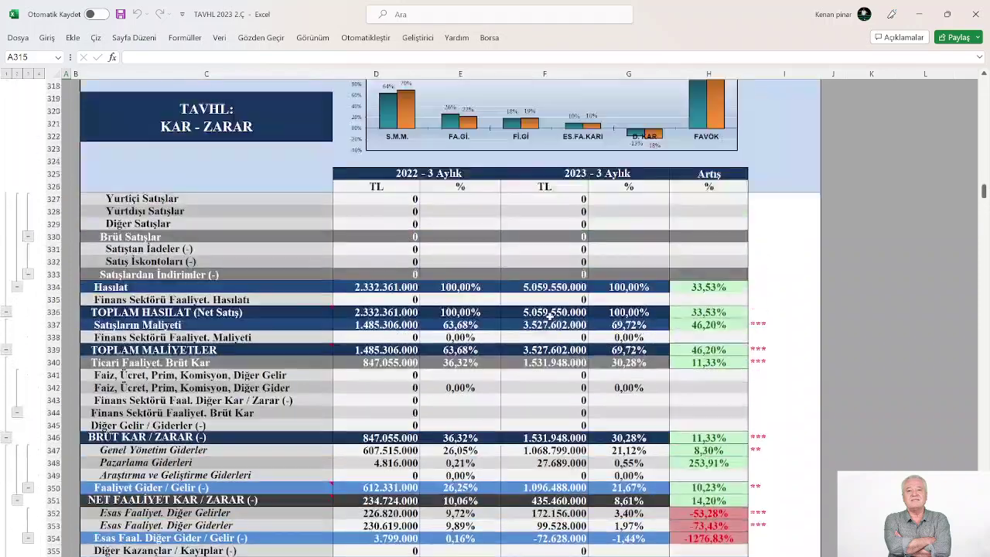
scroll(551, 312, up, 1)
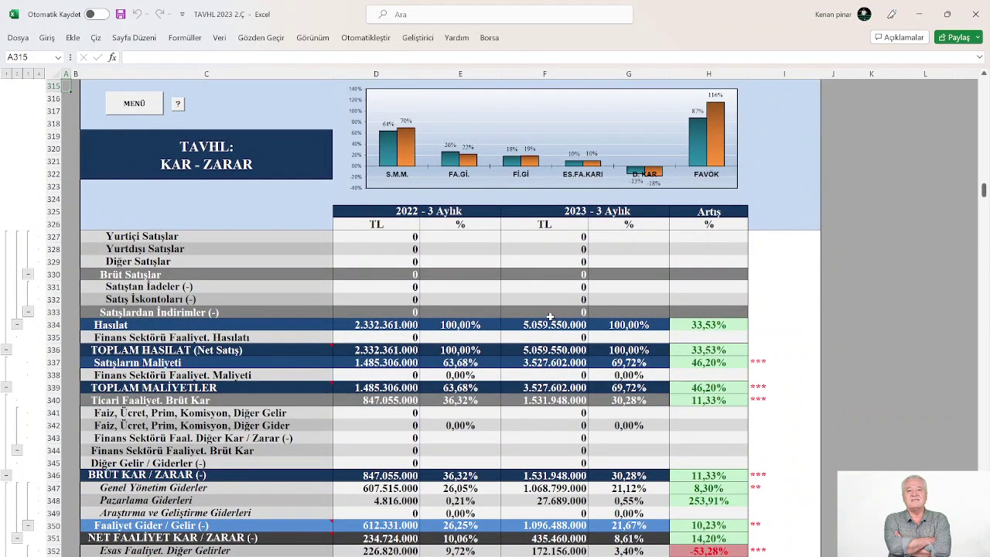
scroll(549, 316, up, 1)
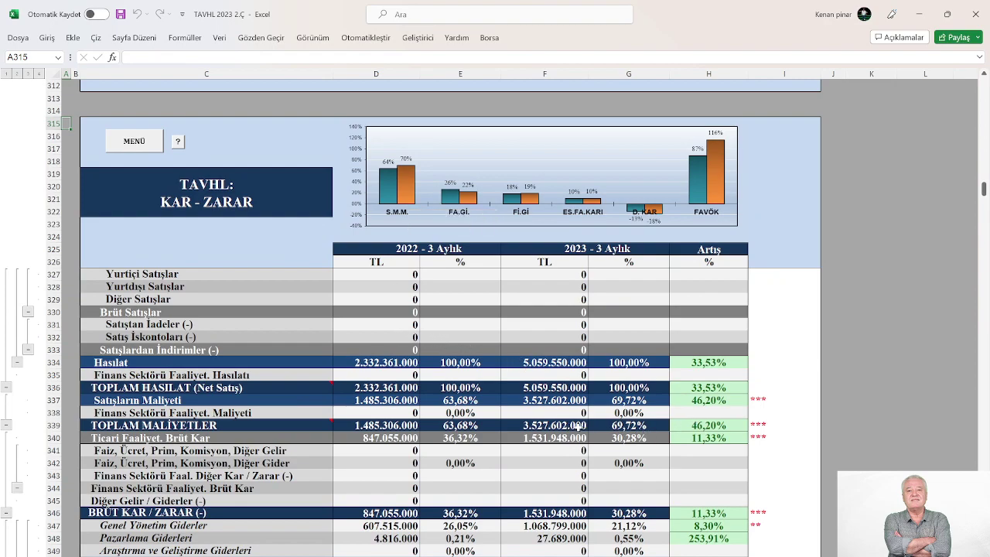
scroll(578, 427, down, 3)
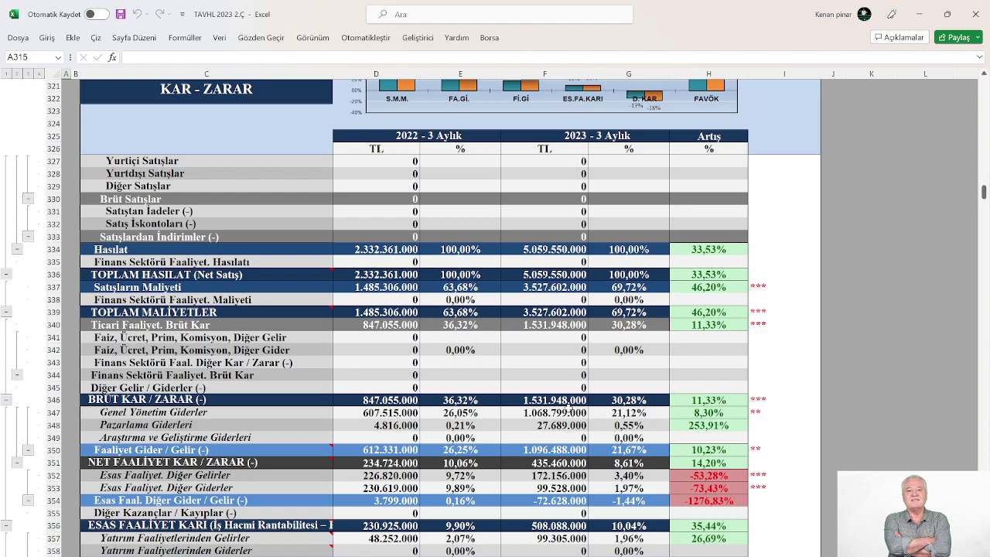
scroll(568, 410, down, 2)
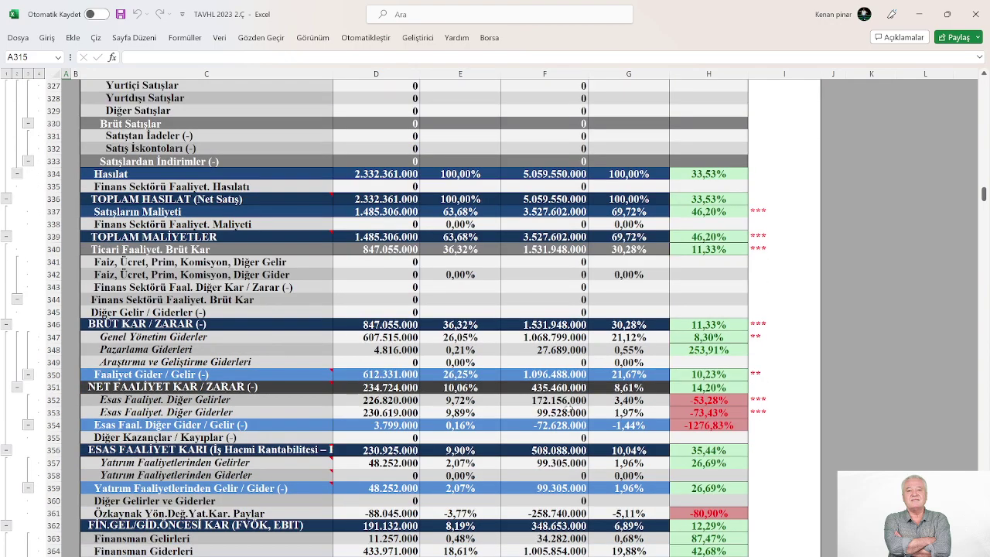
scroll(568, 410, down, 5)
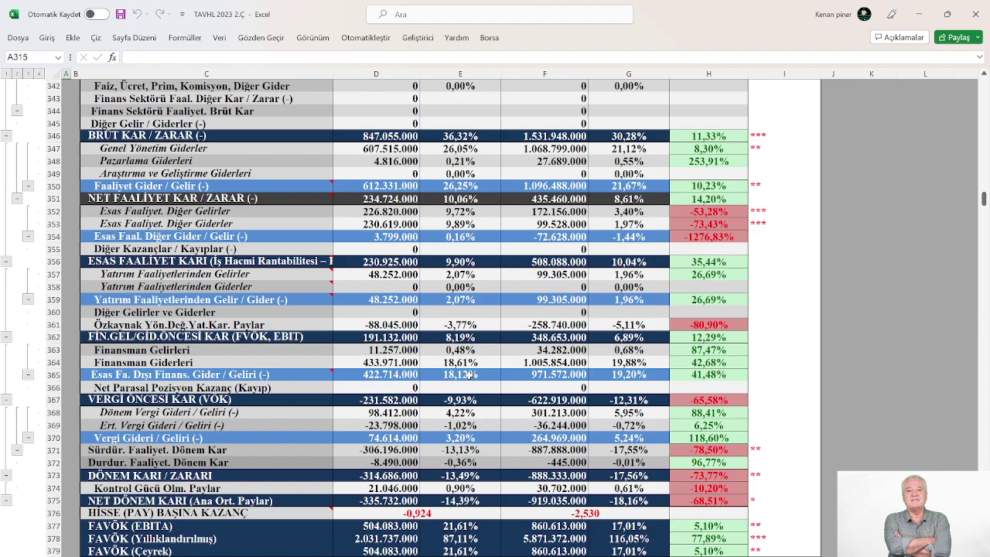
scroll(456, 383, up, 11)
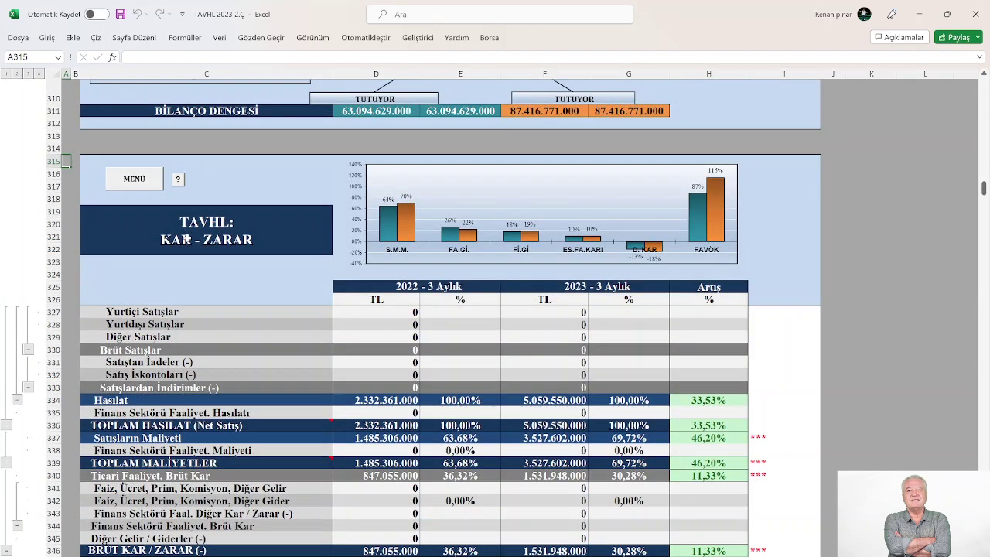
Open the BORÇLAR table from MENÜ and check three-month financial borrowings, down 12,82%
click(128, 177)
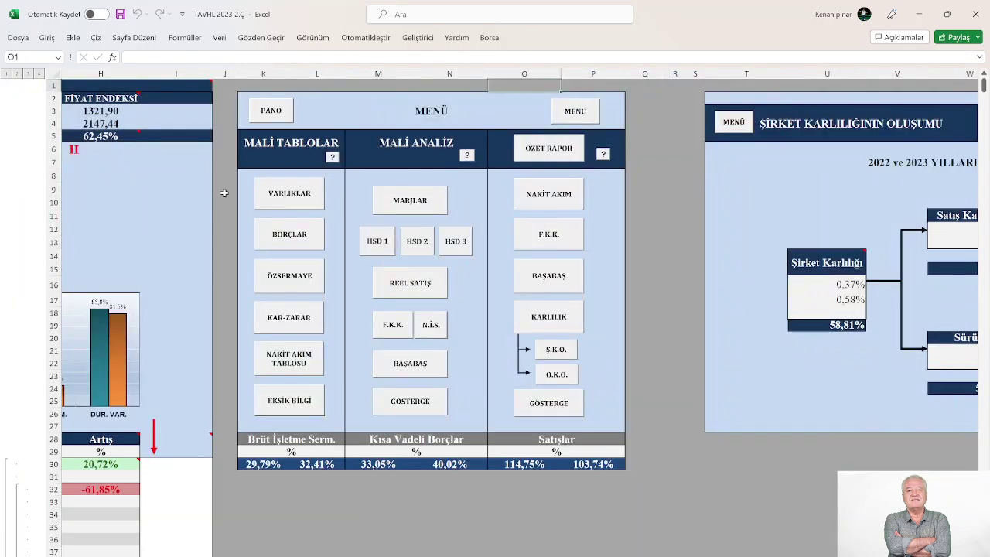
click(289, 234)
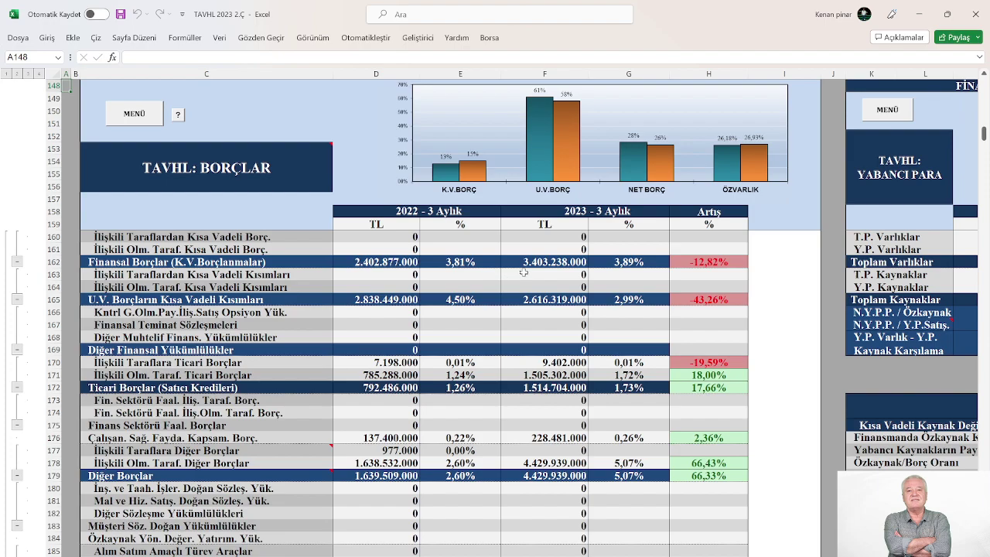
scroll(599, 276, down, 2)
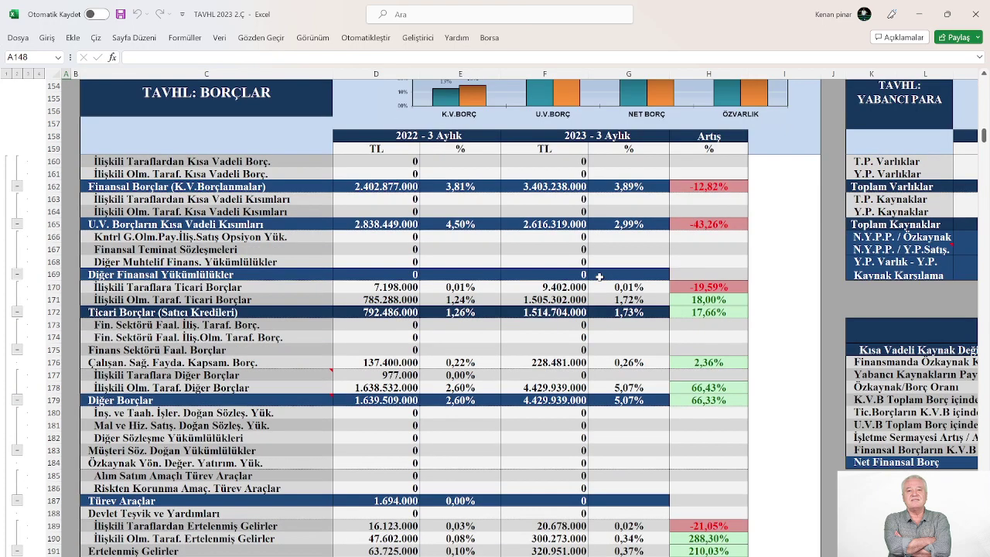
scroll(588, 282, up, 8)
Back at the sheet top, compare previous period 2022/06 with current period 2023/03
click(141, 220)
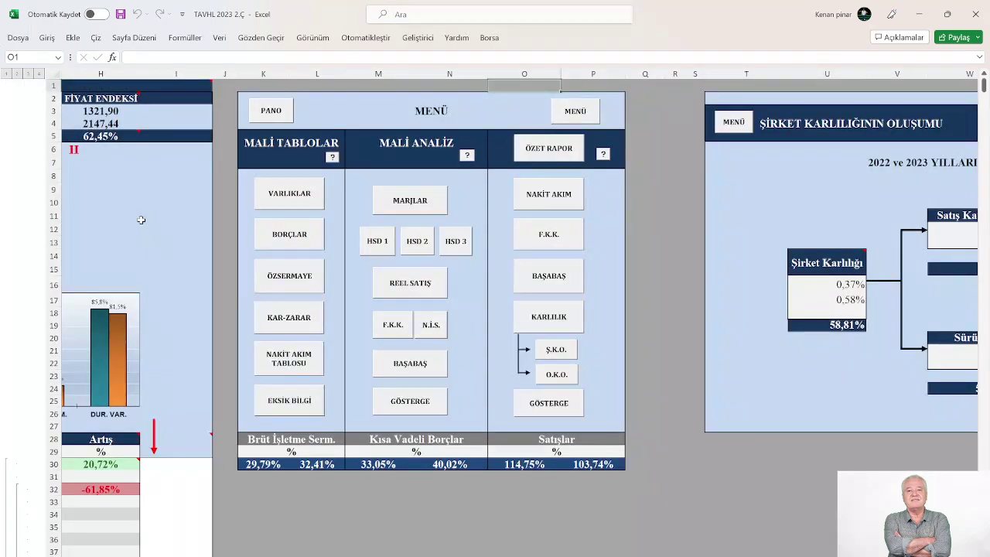
click(275, 115)
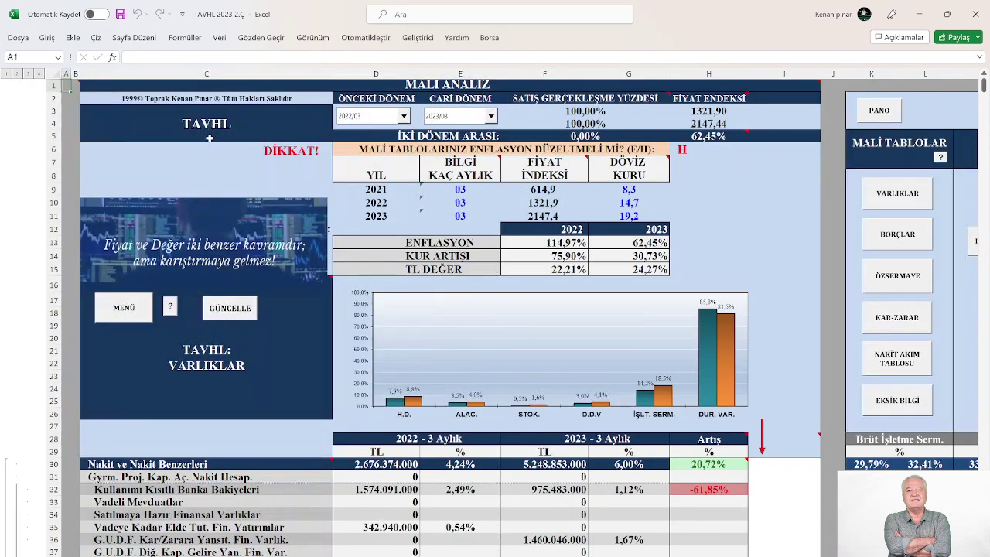
click(403, 116)
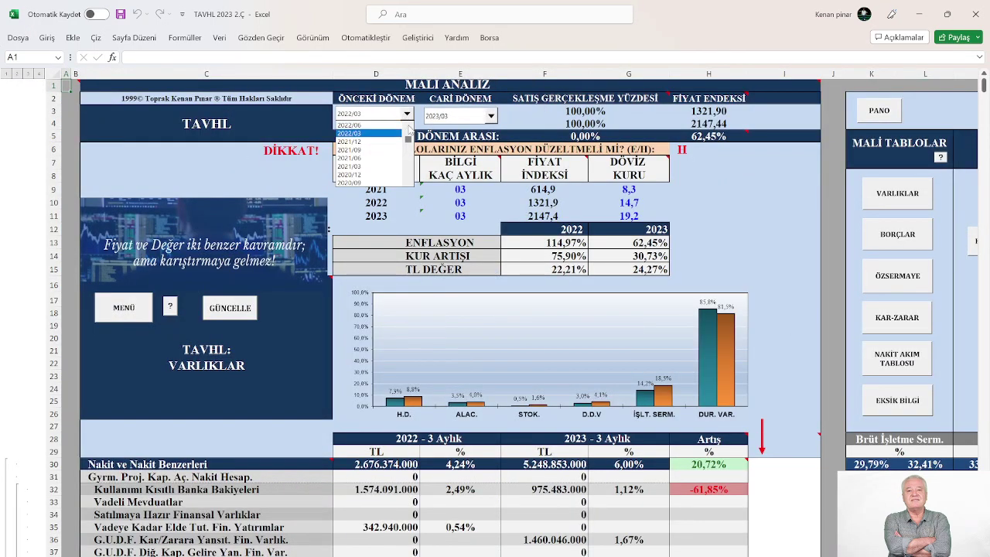
click(363, 133)
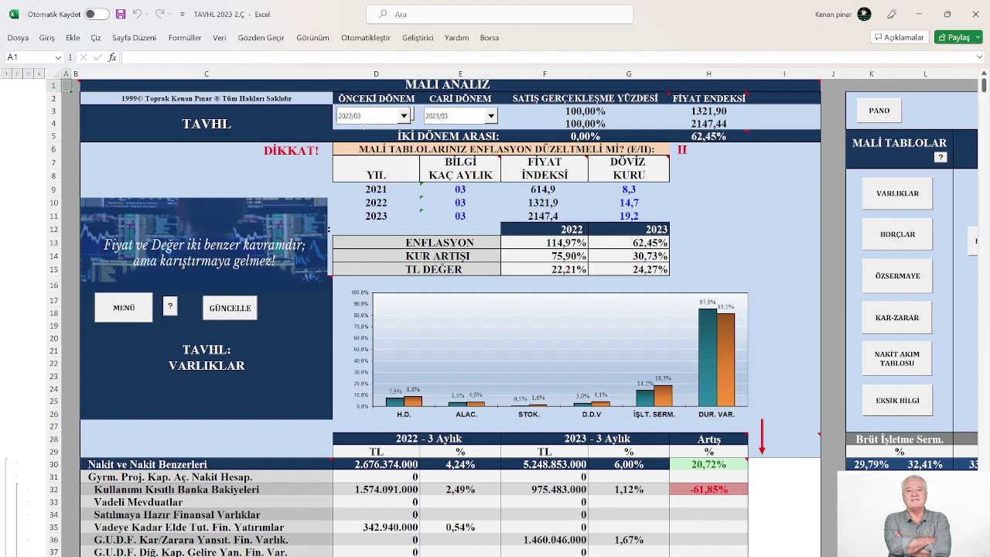
click(490, 115)
click(437, 133)
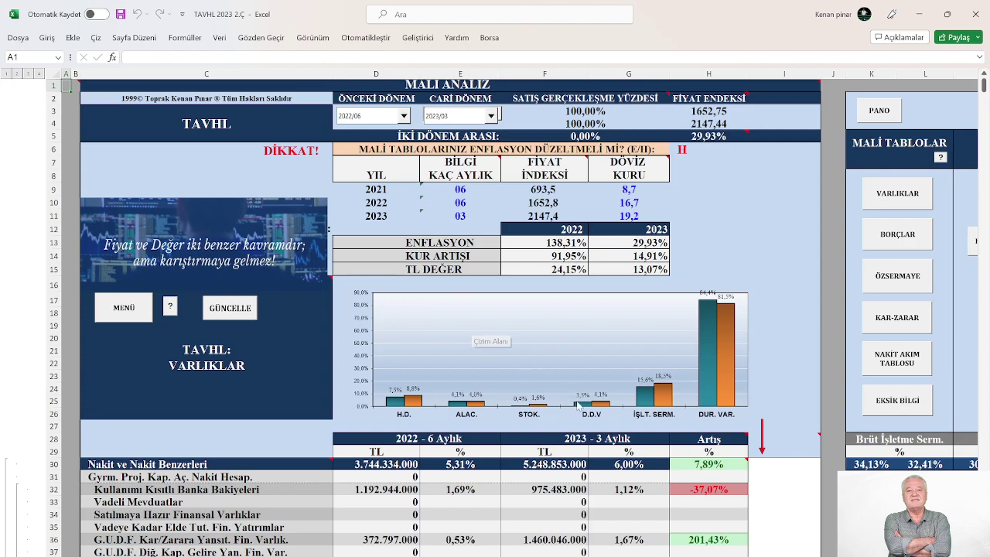
Go to the KAR-ZARAR income statement and scroll down past the FAVÖK rows
click(896, 318)
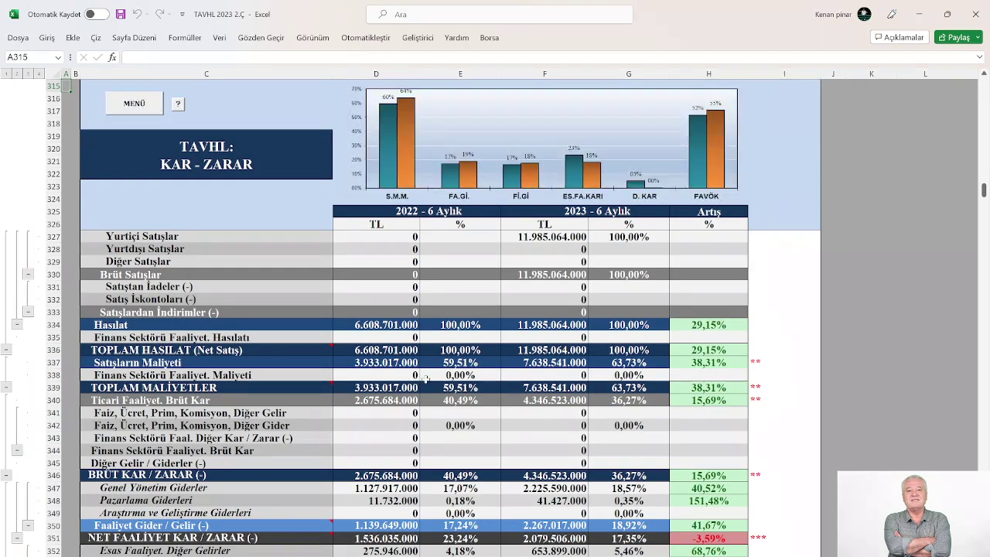
scroll(565, 415, down, 15)
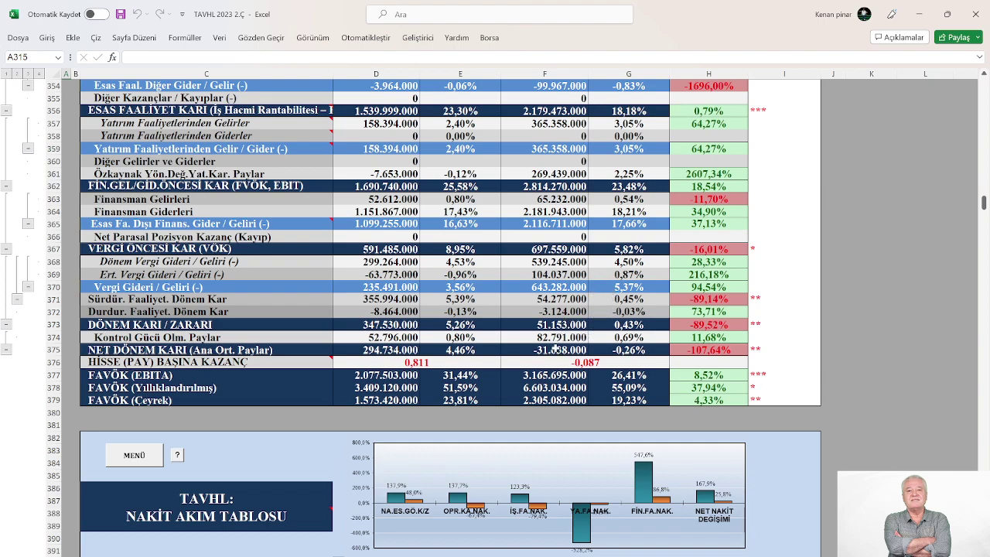
scroll(556, 349, down, 3)
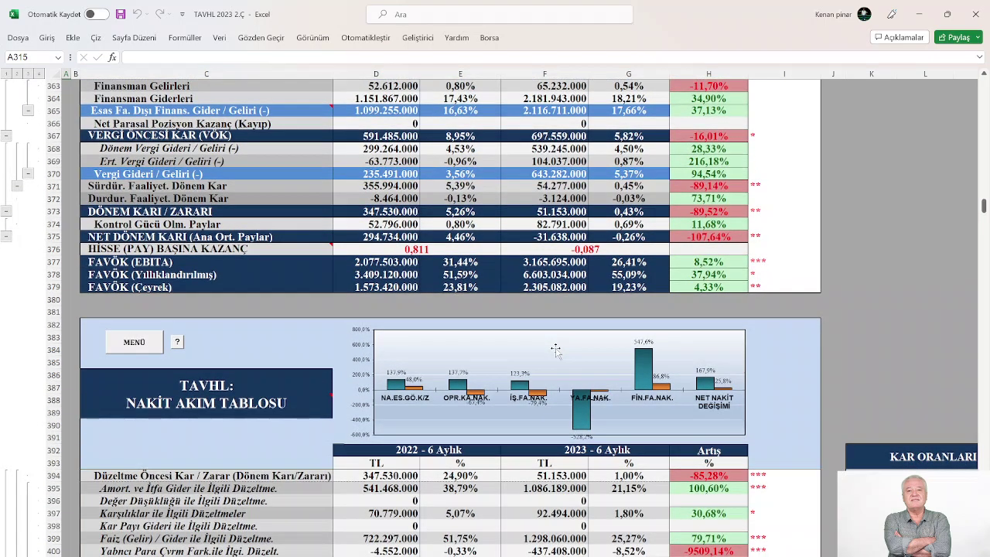
scroll(555, 349, down, 1)
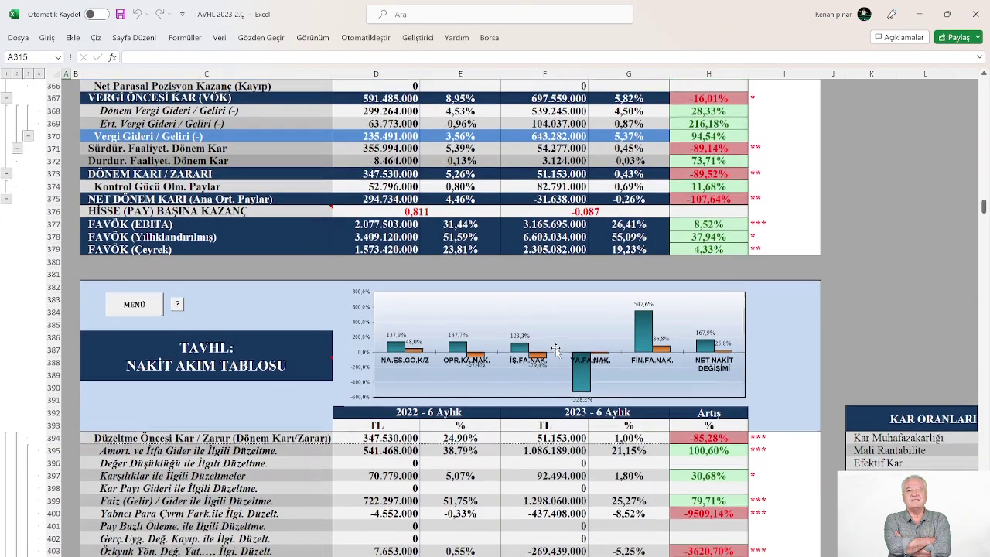
Open the TAVHL cash-flow valuation commentary from the NAKİT AKIM TABLOSU section
click(122, 309)
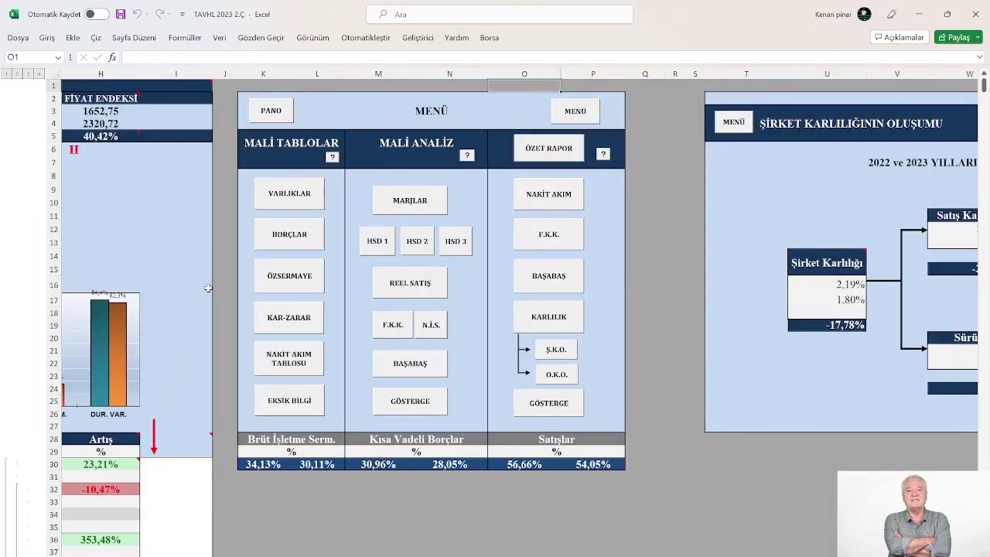
click(285, 364)
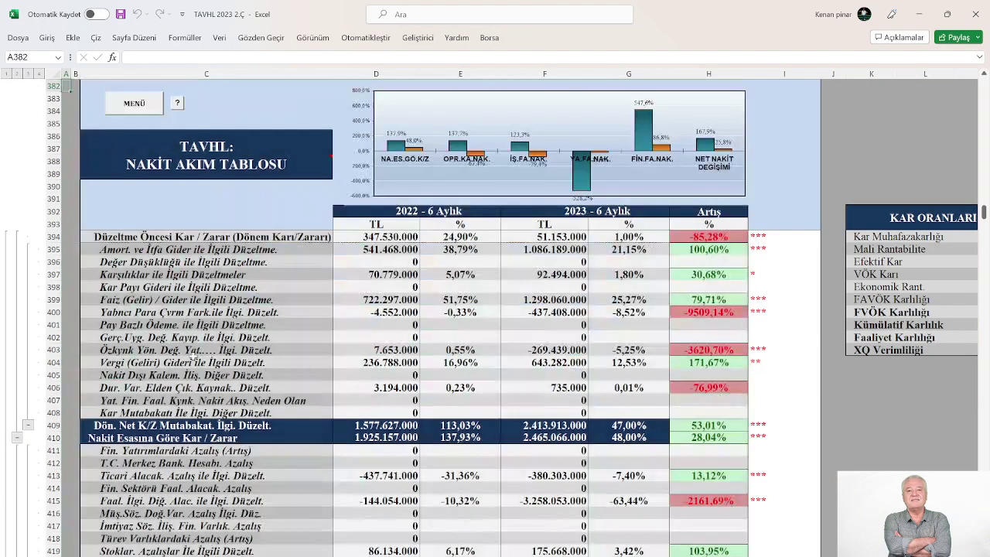
click(177, 104)
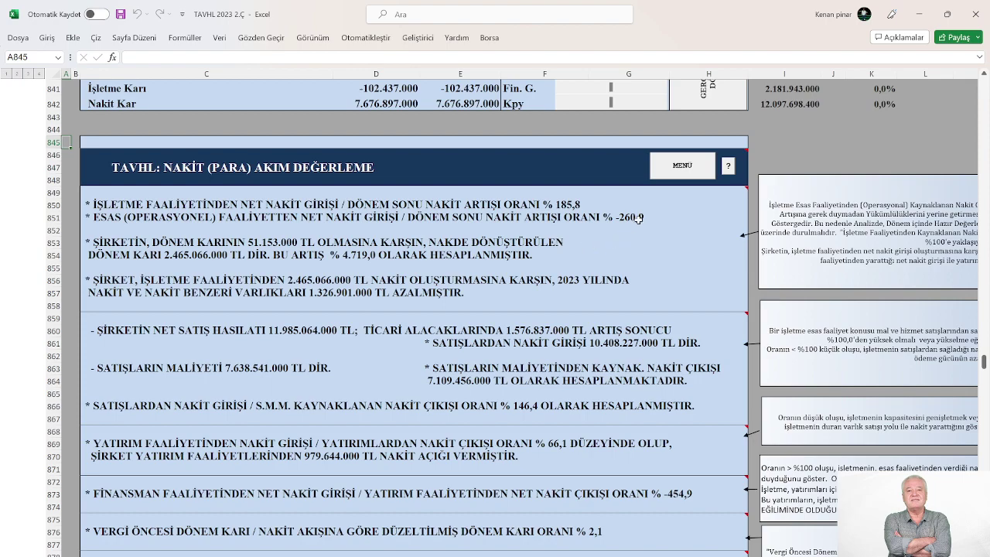
Scroll down and right until the comment boxes beside the cash-flow ratio lines are fully visible
scroll(619, 238, down, 2)
scroll(601, 258, down, 2)
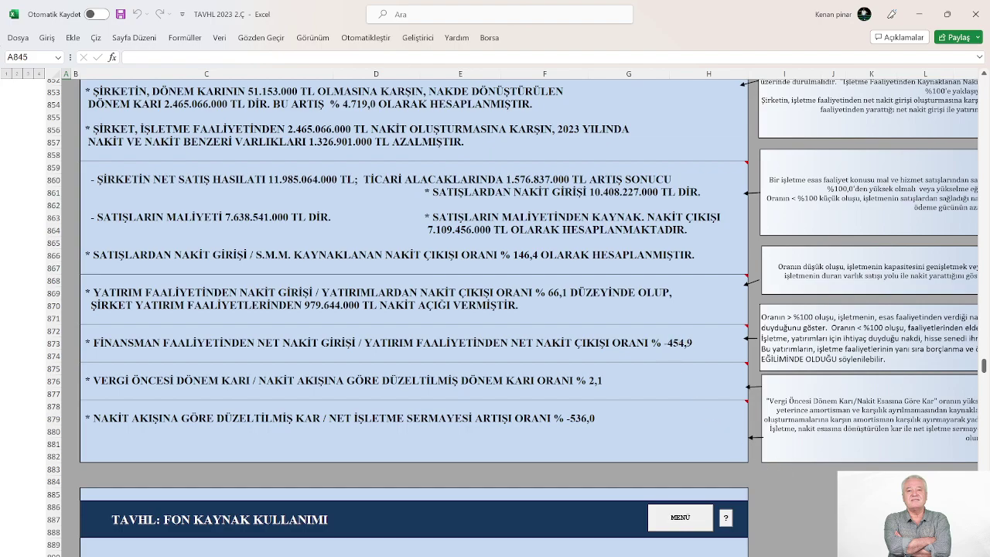
scroll(291, 334, right, 5)
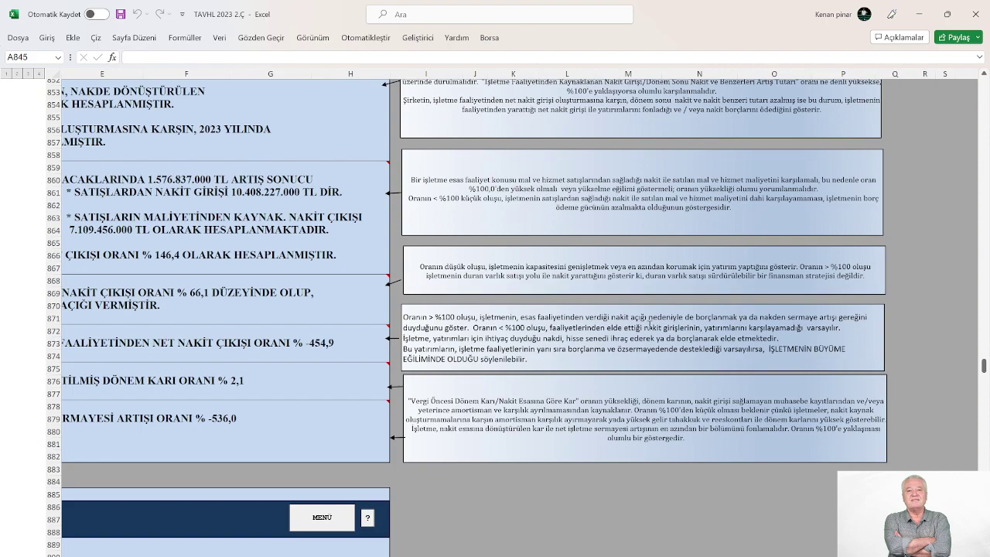
click(331, 520)
click(309, 368)
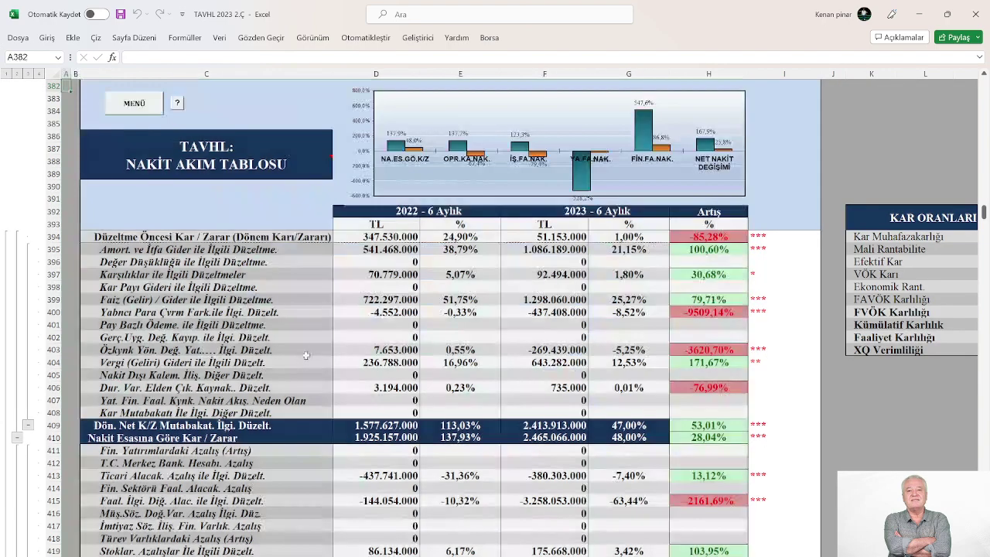
click(178, 104)
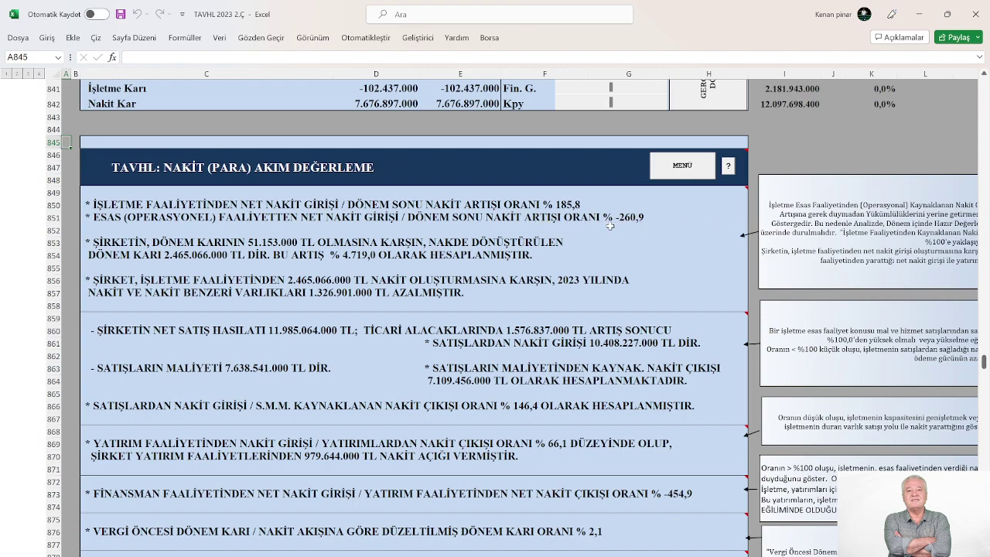
scroll(630, 384, down, 3)
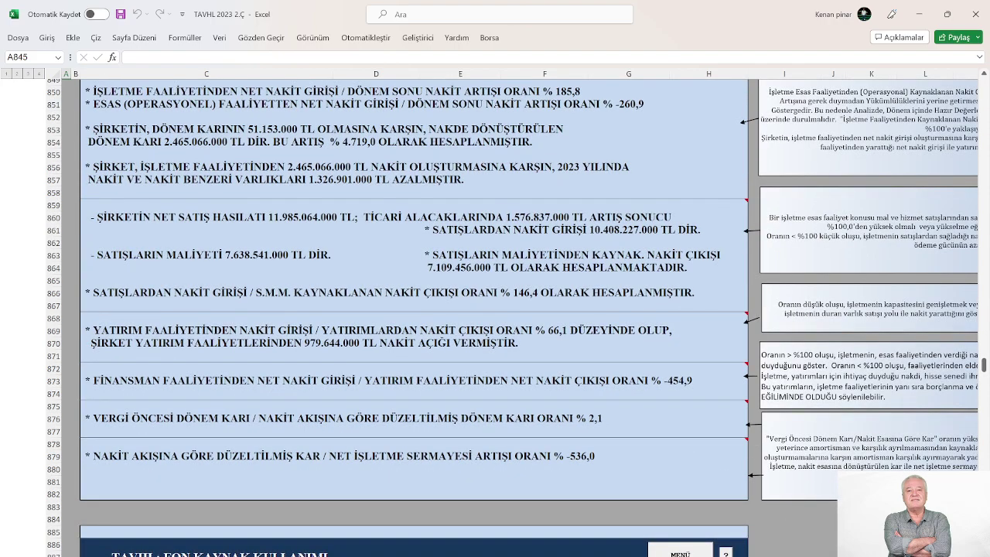
scroll(398, 443, right, 5)
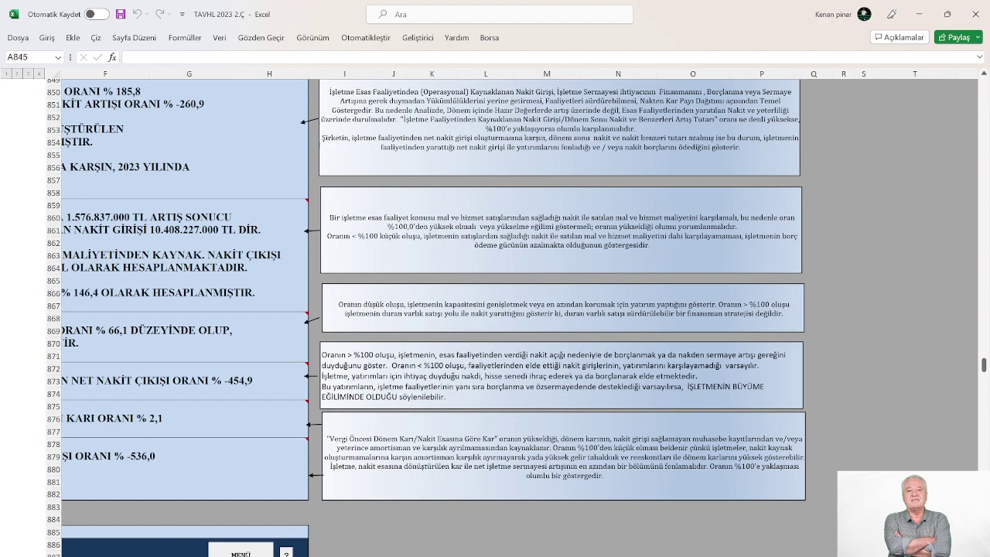
Scroll back left over the cash-flow ratio lines, then down to the next section
scroll(361, 372, left, 5)
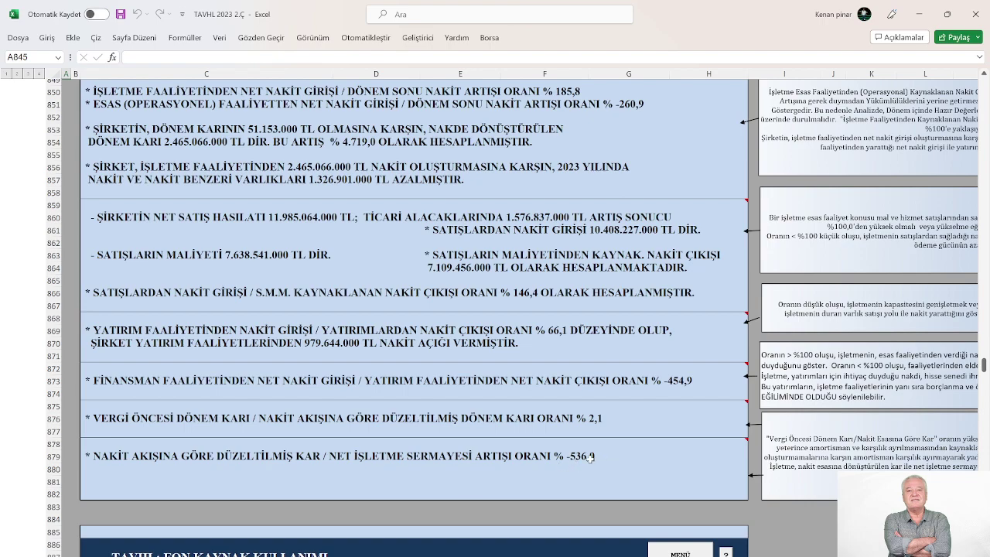
scroll(589, 457, down, 6)
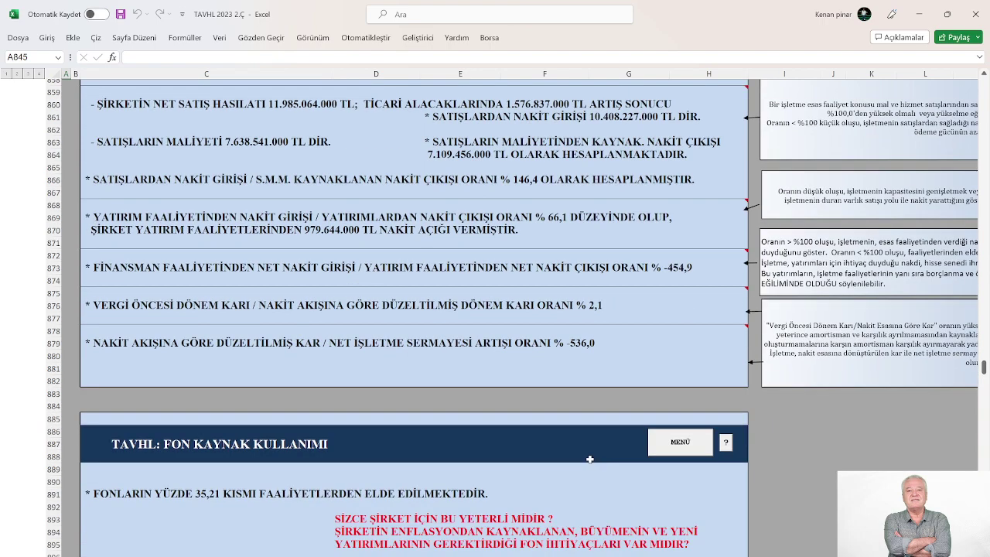
Open the FON KAYNAK KULLANIMI section and read its commentary: 35,21% from operations, 26,65% on investments
click(679, 342)
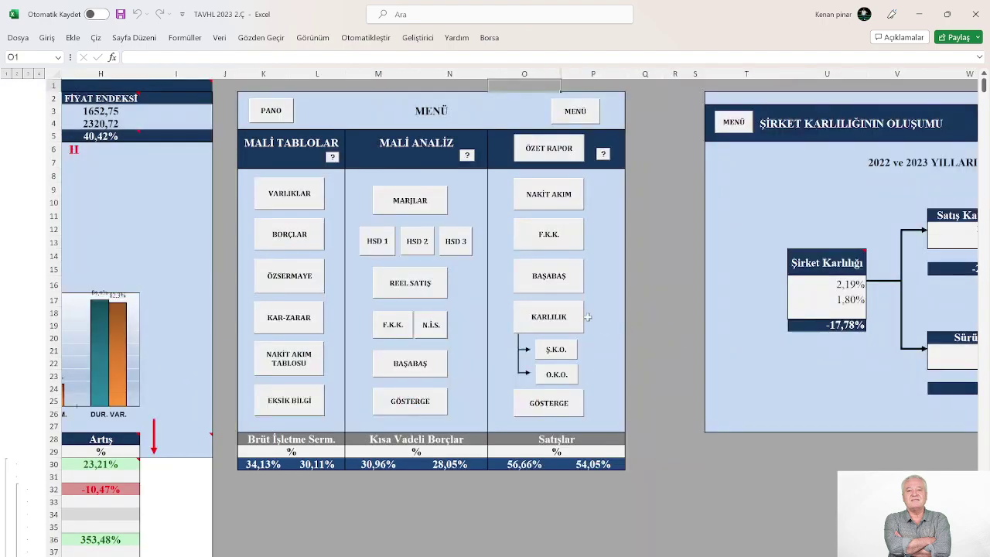
click(400, 332)
scroll(400, 332, down, 5)
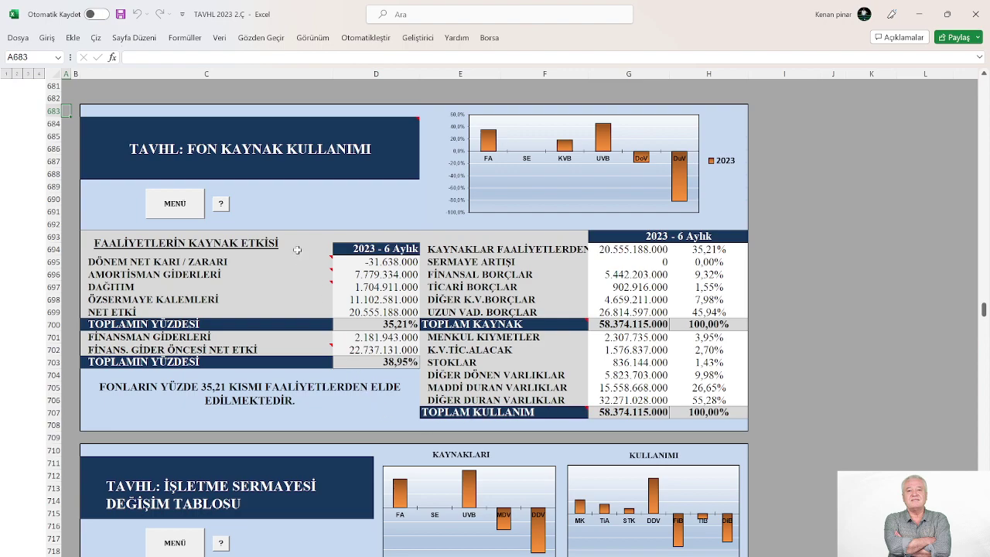
click(227, 203)
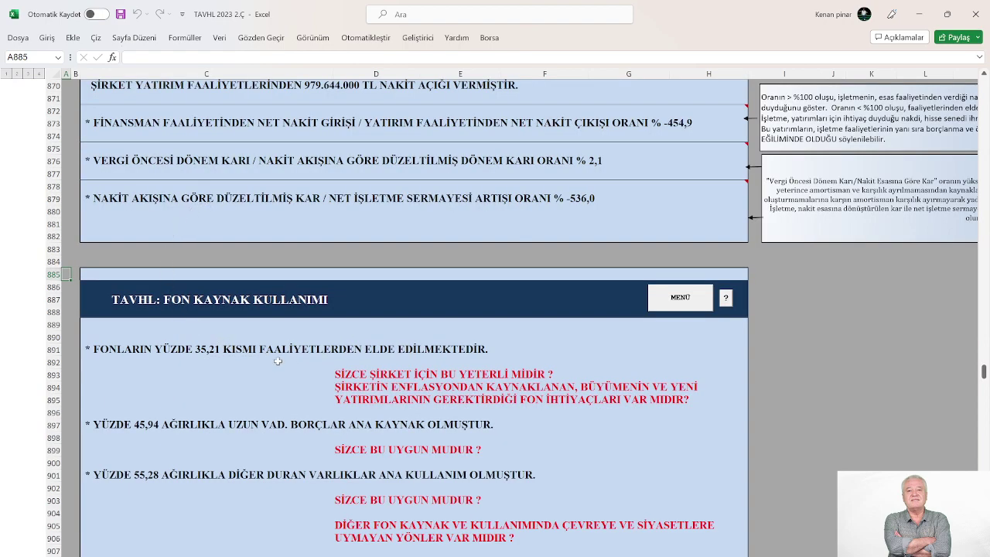
scroll(260, 371, down, 2)
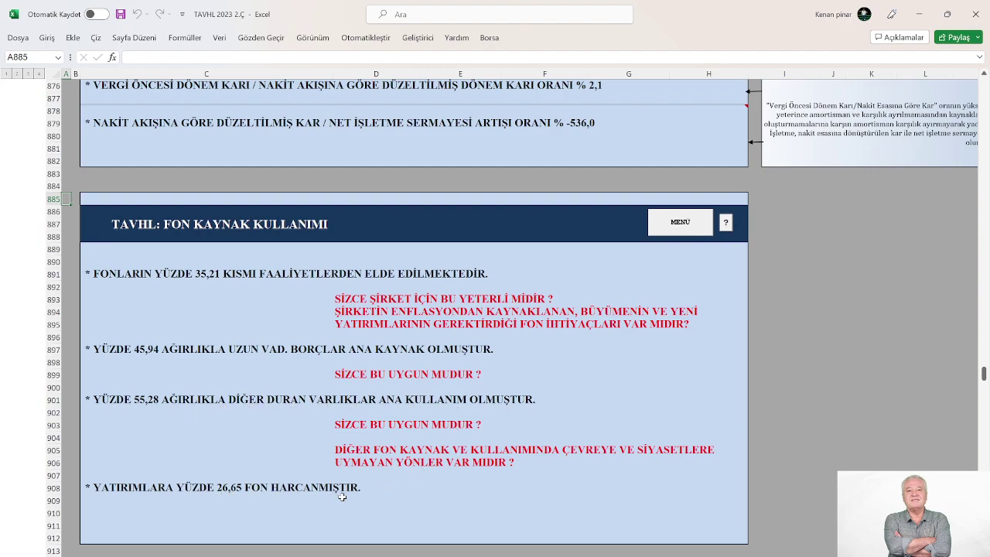
Open the REEL SATIŞ section and scroll to its chart showing real sales up 29,15%
click(680, 222)
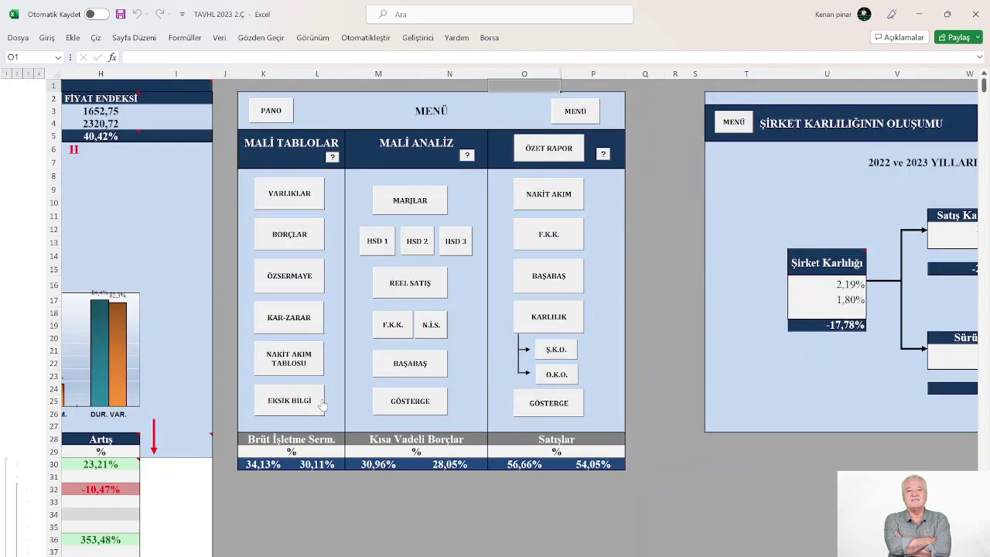
click(402, 286)
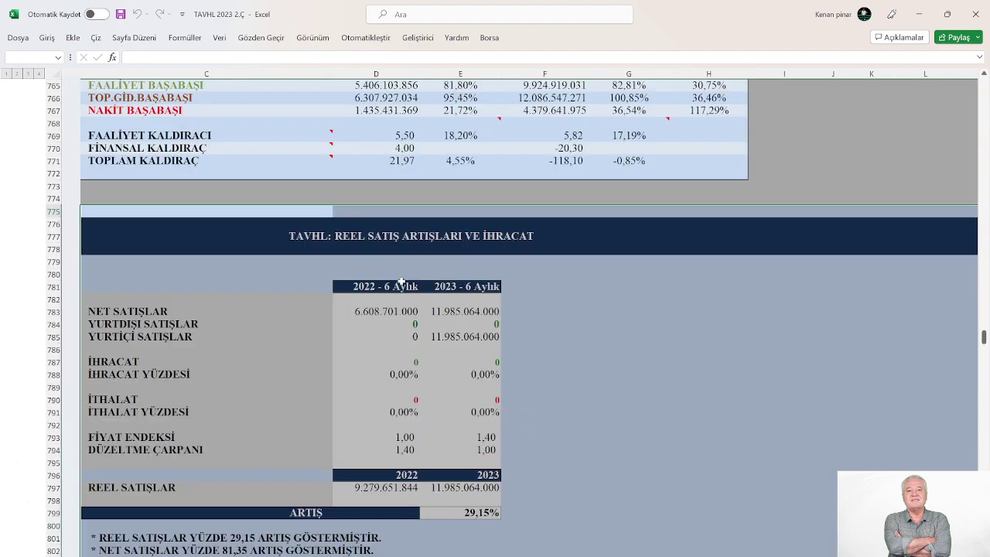
scroll(580, 379, down, 3)
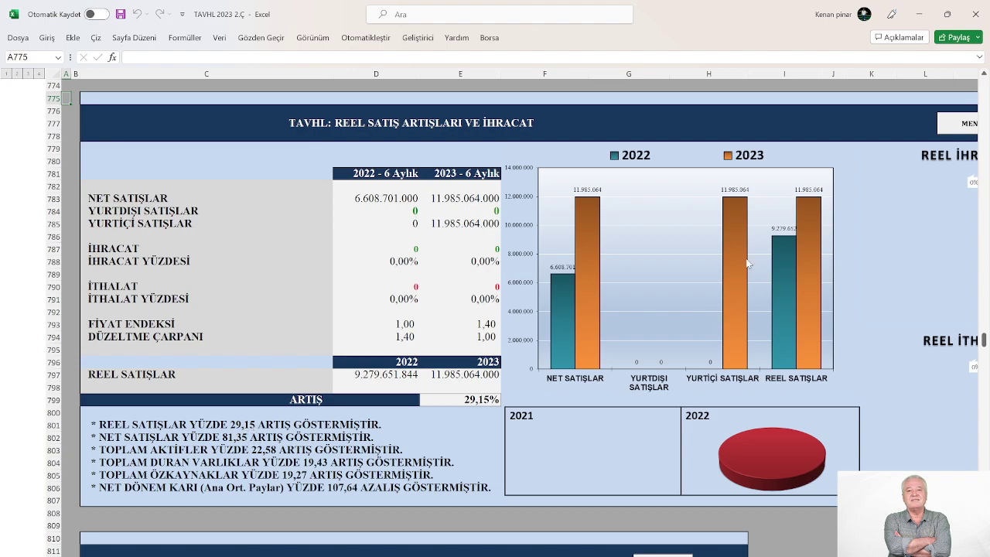
Look over the KAR-ZARAR income statement with revenue up 29,15%, then return to the menu panel
click(961, 125)
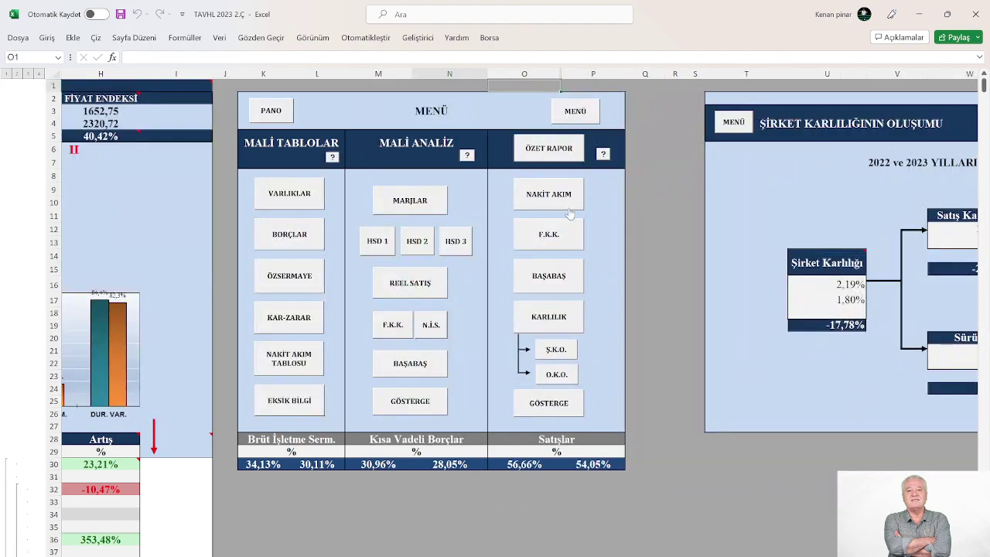
click(288, 331)
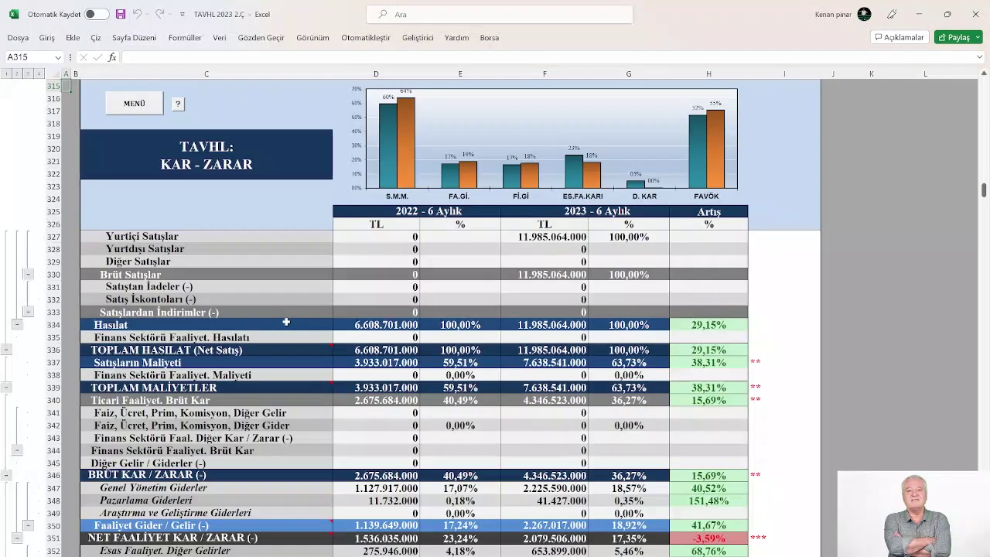
scroll(255, 340, down, 1)
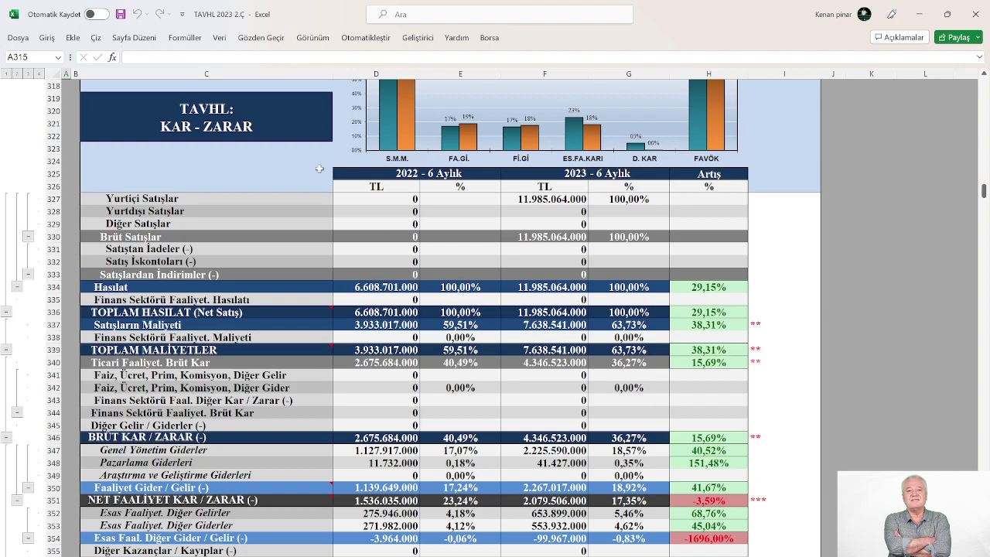
scroll(232, 263, up, 2)
click(143, 151)
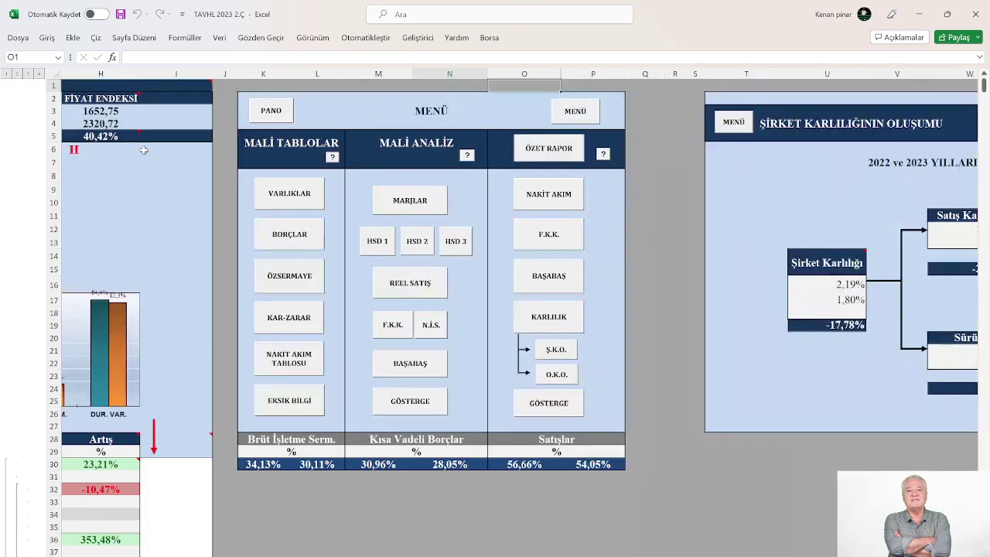
Browse the GÖSTERGELER liquidity, activity and fund-generation ratios, then move right to the Z-SKOR block
click(411, 401)
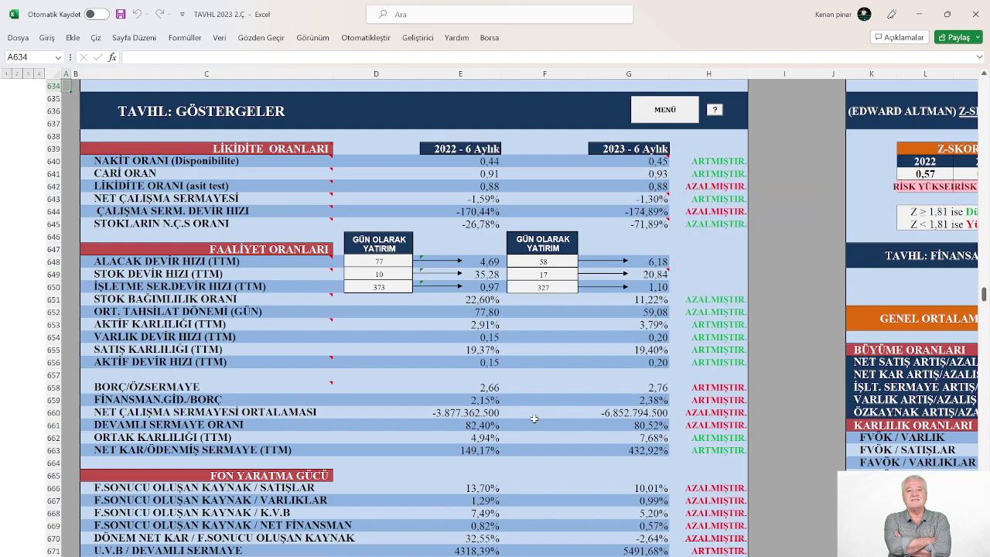
scroll(533, 418, down, 1)
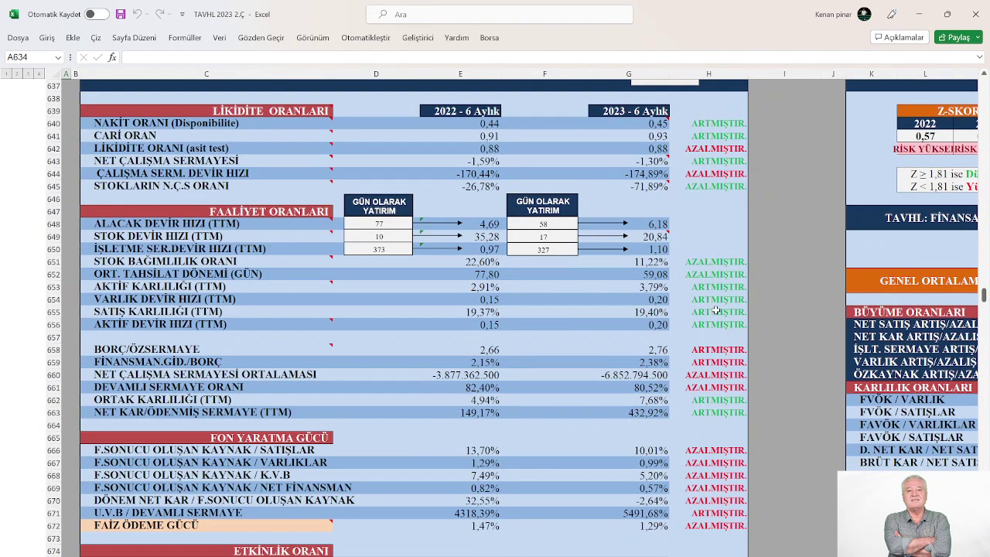
scroll(716, 310, down, 3)
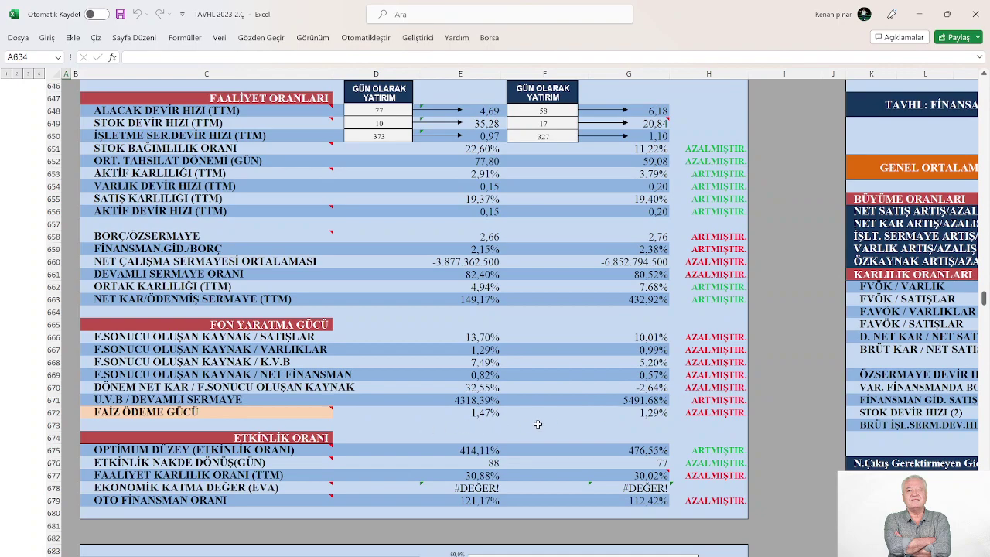
scroll(676, 411, down, 1)
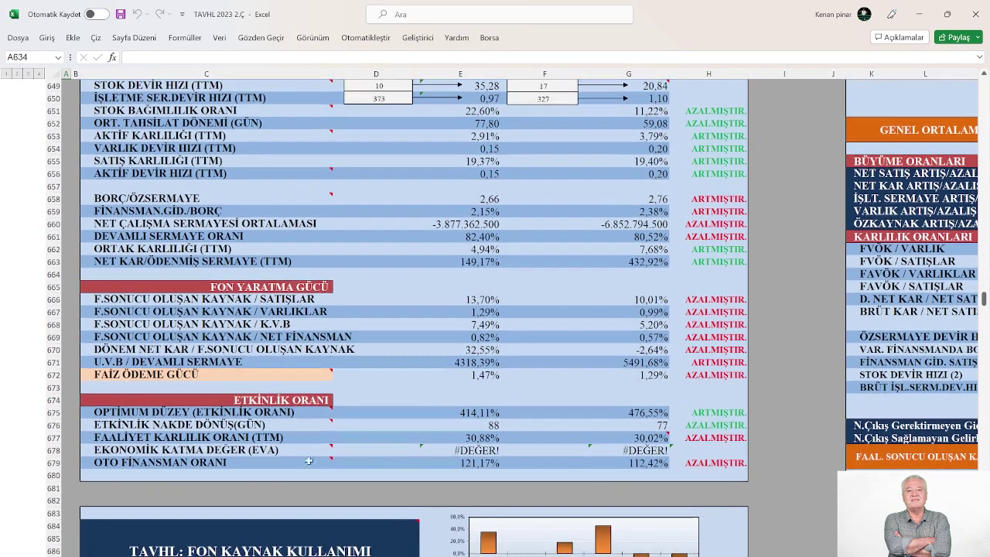
scroll(657, 448, up, 4)
scroll(658, 447, up, 1)
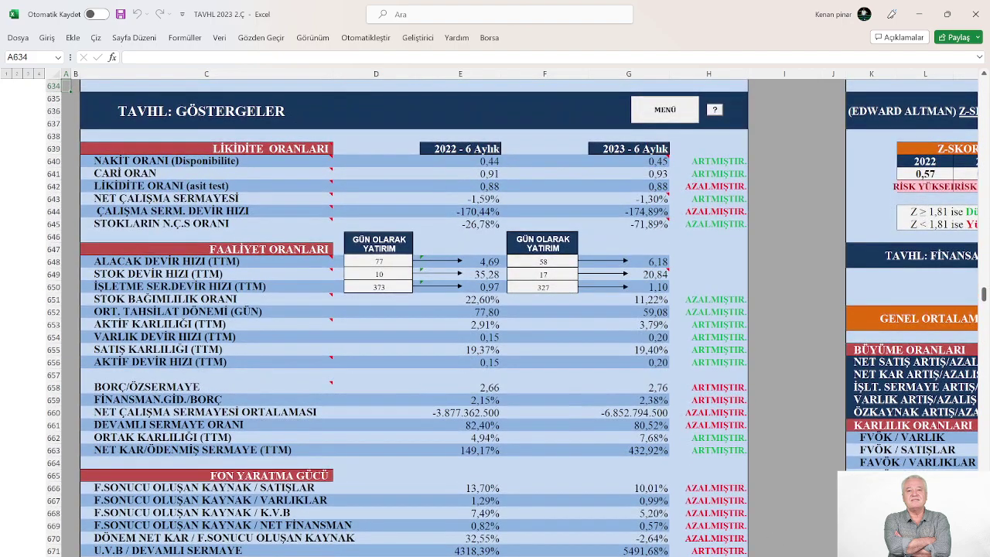
scroll(810, 475, right, 5)
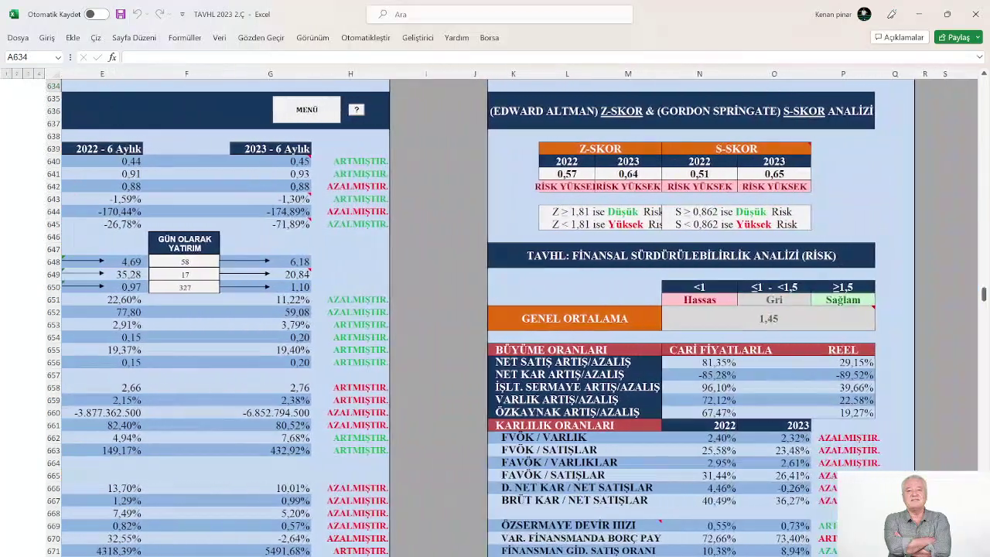
Review the Z-SKOR, S-SKOR and sustainability risk tables down to TAVHL: FON KAYNAK KULLANIMI
scroll(684, 270, up, 1)
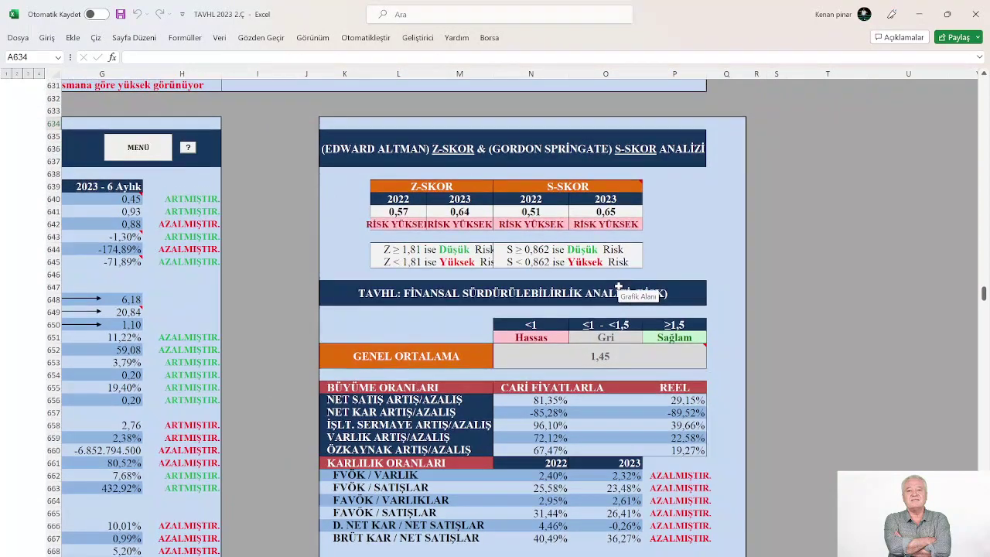
scroll(684, 269, up, 1)
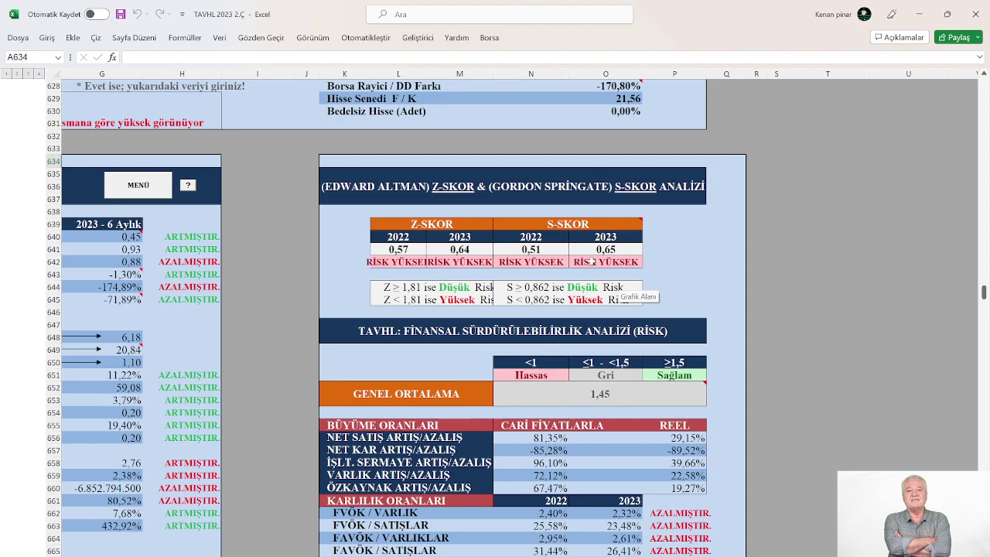
scroll(592, 263, down, 3)
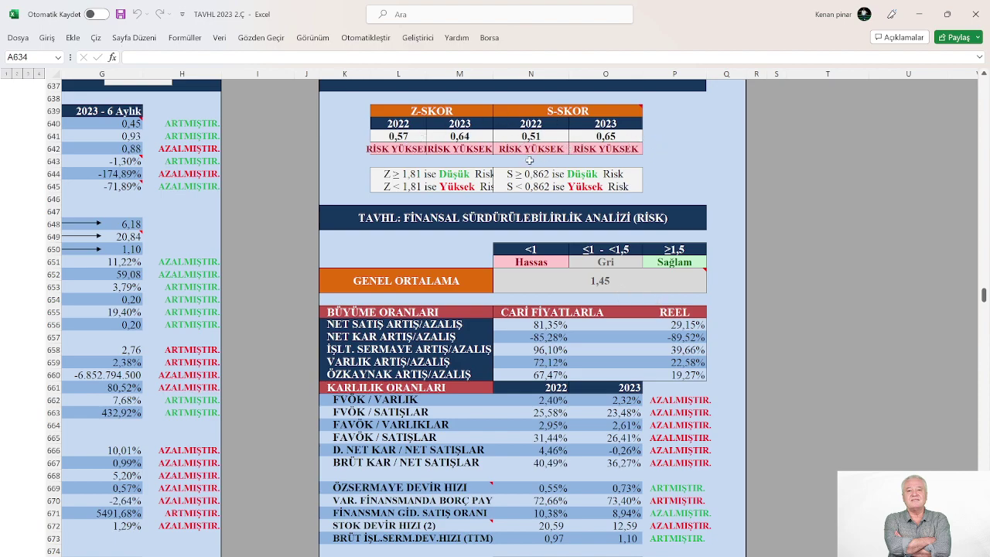
mouse_move(588, 287)
scroll(588, 294, down, 3)
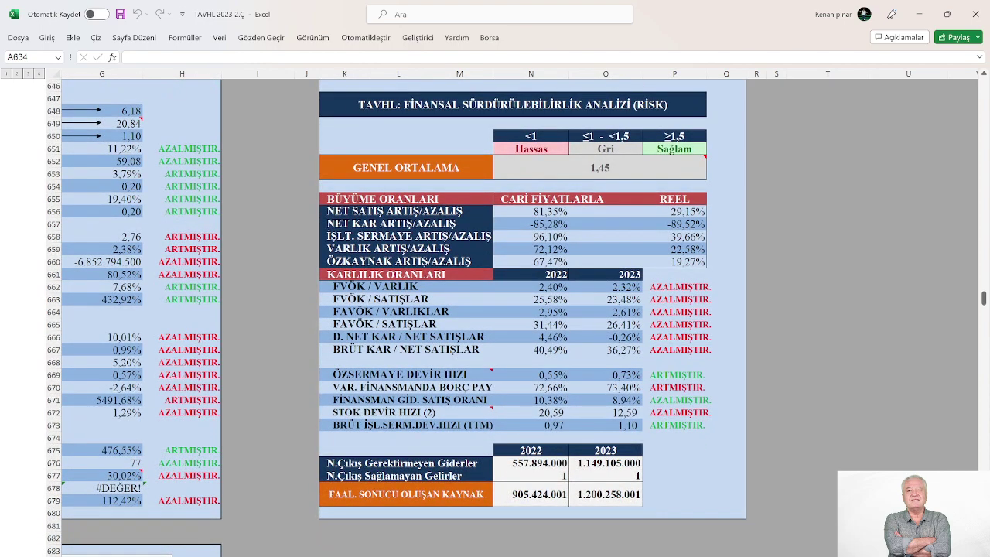
scroll(562, 357, left, 5)
scroll(562, 358, down, 8)
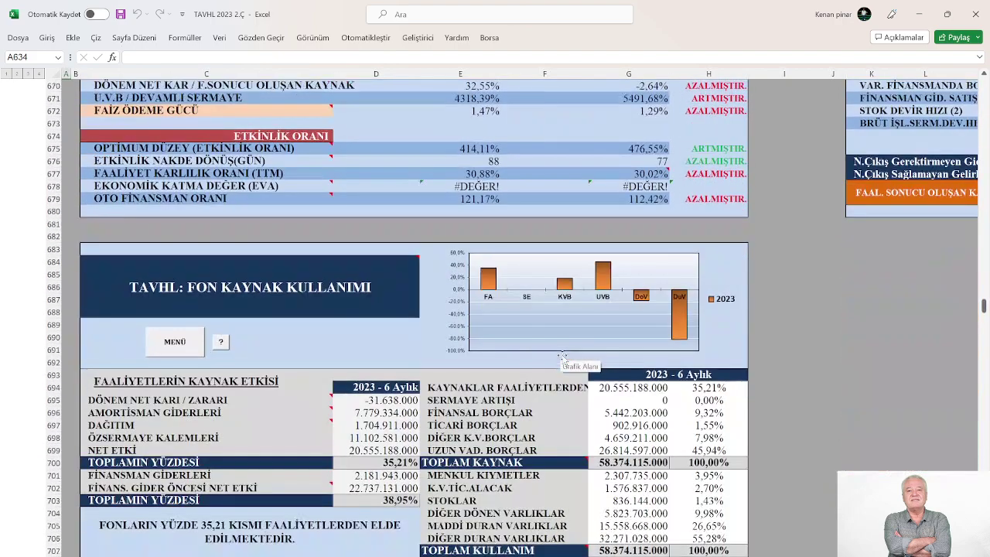
View the ŞİRKET and ORTAK KARLILIĞININ OLUŞUMU diagrams, then scroll back left to column A
click(172, 342)
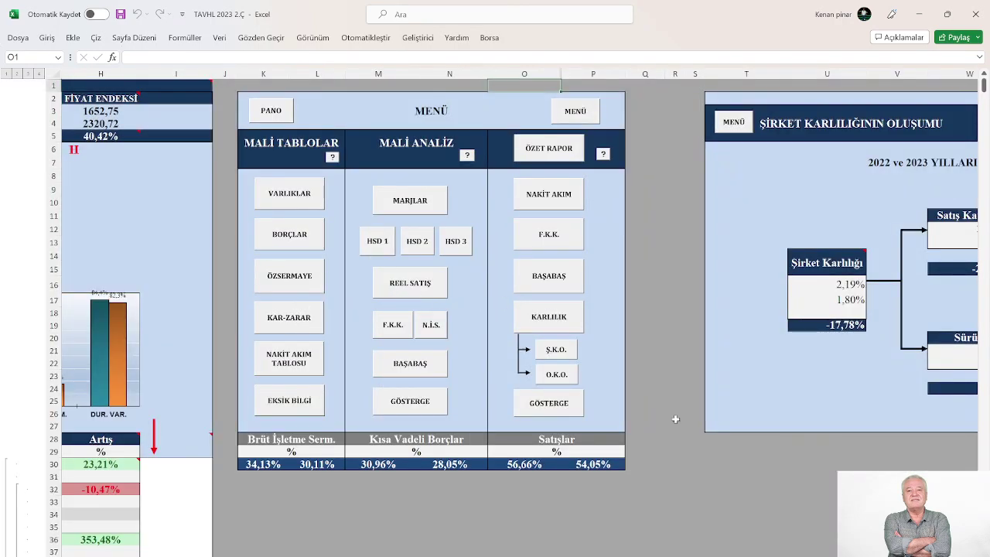
scroll(519, 313, right, 5)
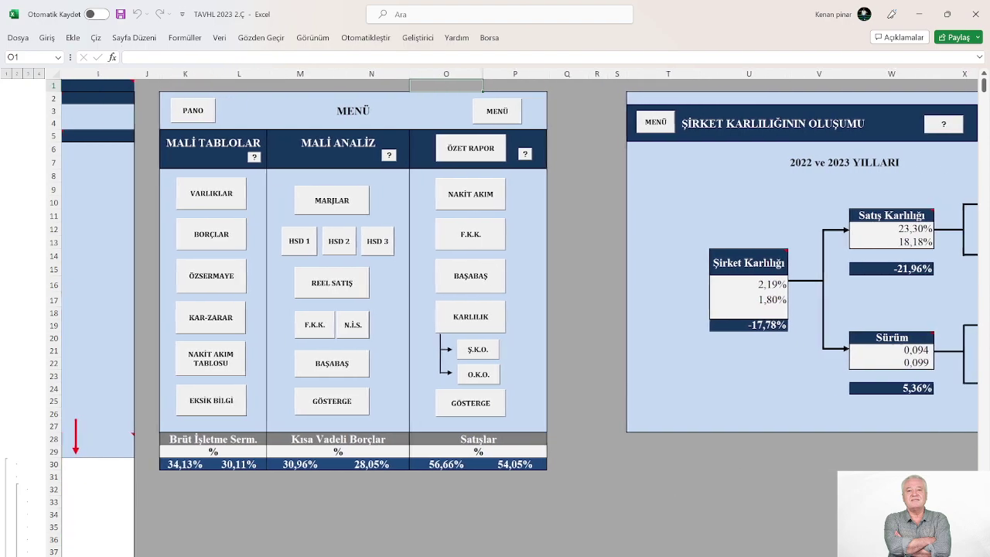
scroll(393, 448, right, 4)
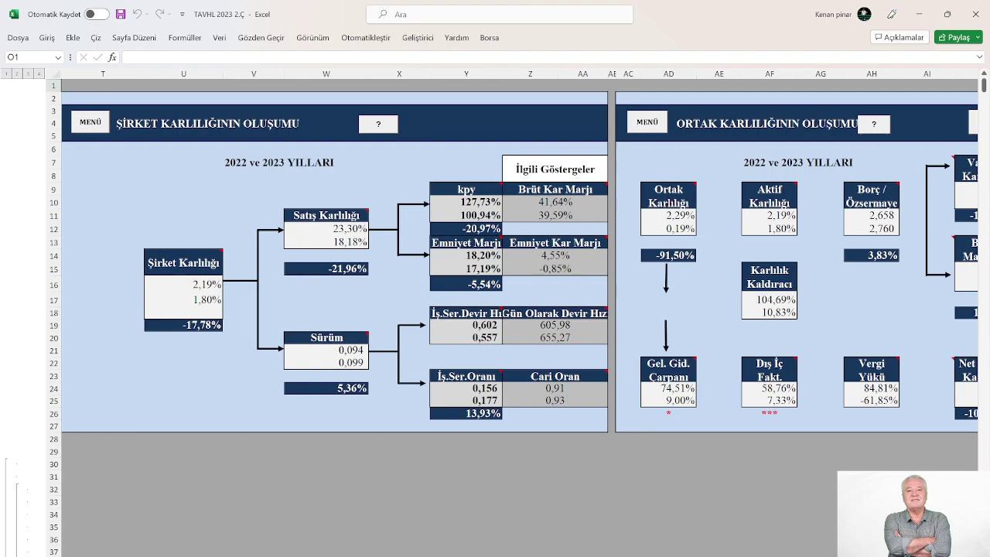
scroll(518, 263, right, 5)
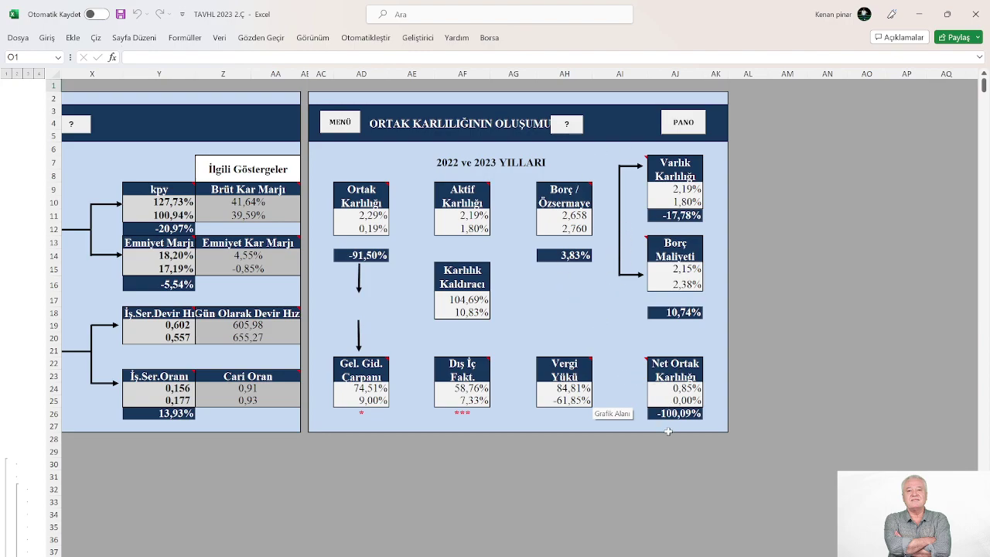
scroll(328, 234, left, 15)
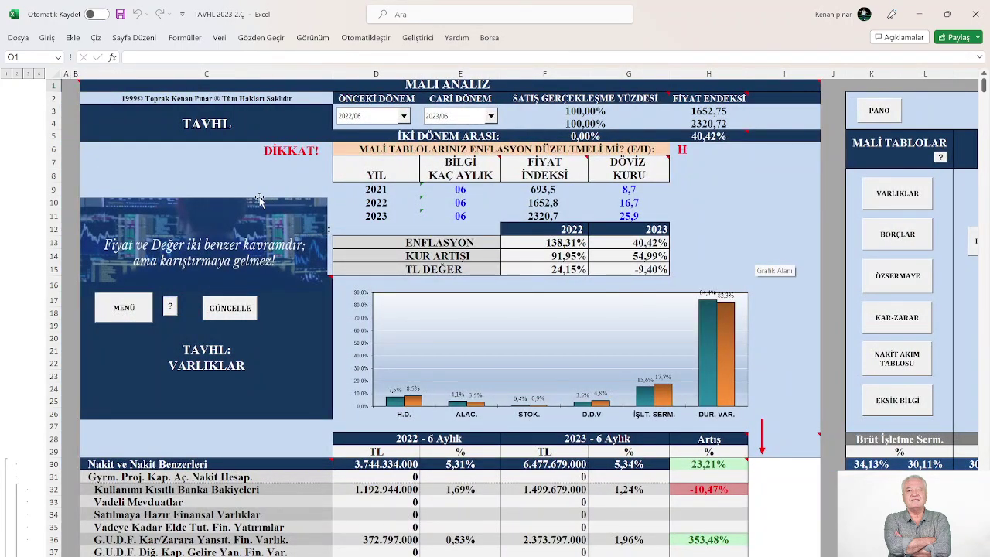
Jump from the main menu to the TAVHL share-value section
click(135, 308)
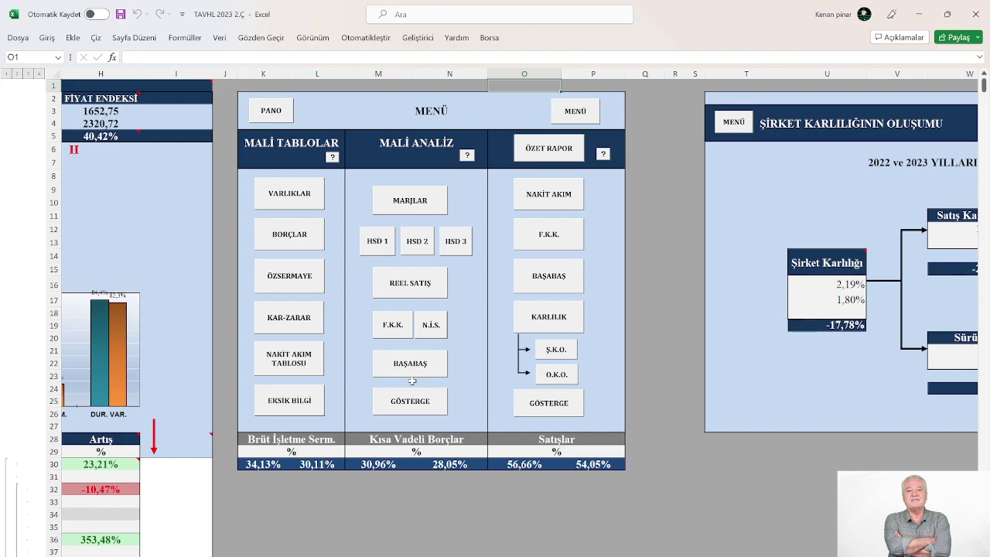
click(376, 243)
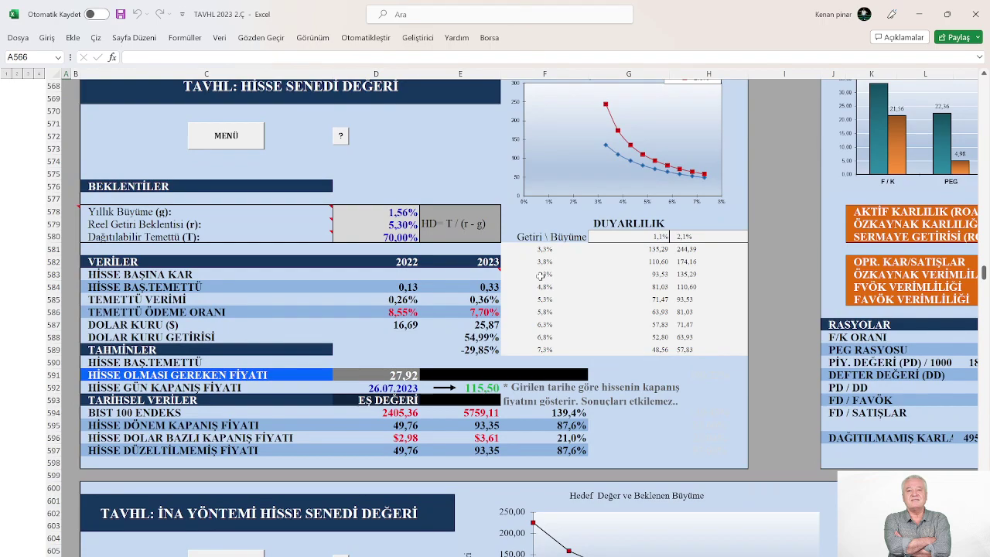
scroll(528, 283, down, 1)
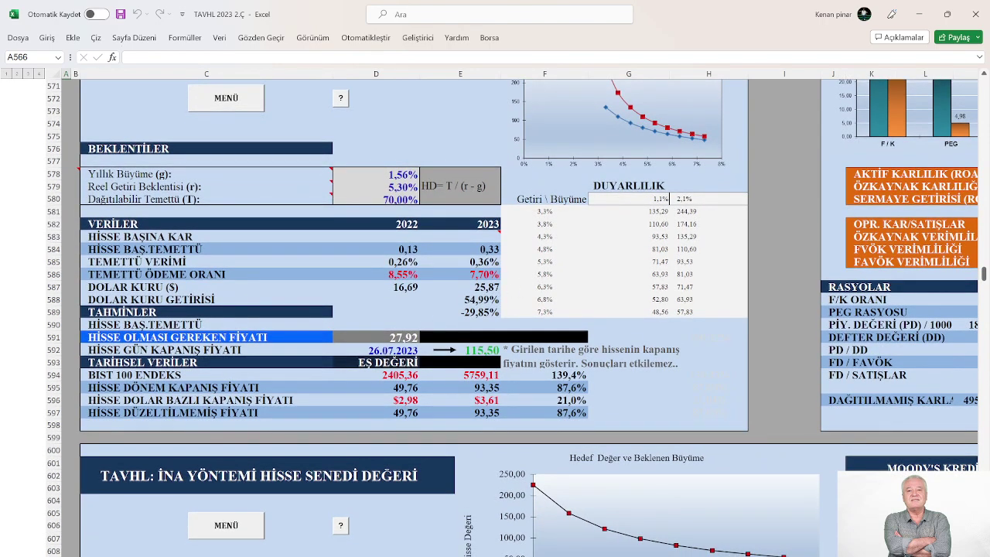
Change the closing-price date in D592 from 26.07.2023 to 27.07.2023
click(389, 350)
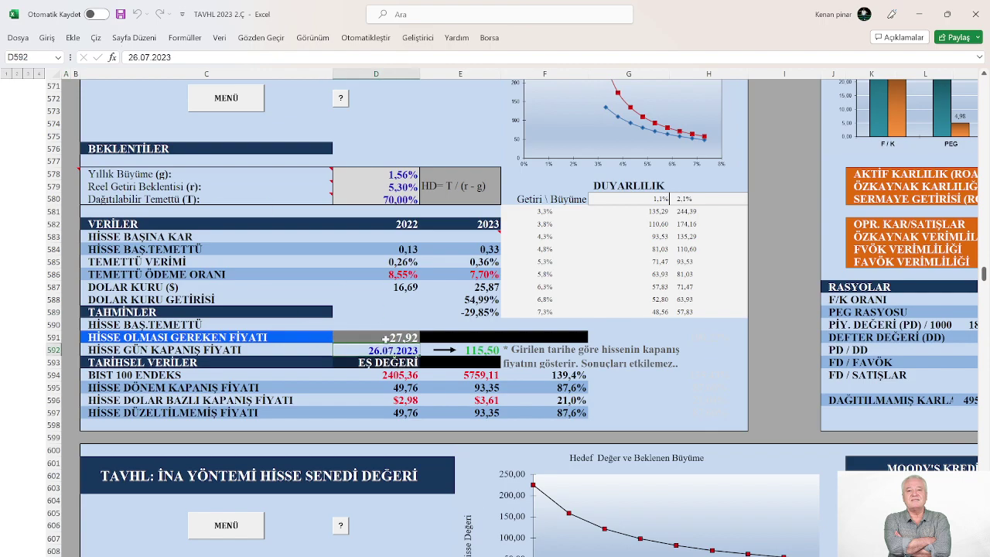
click(133, 57)
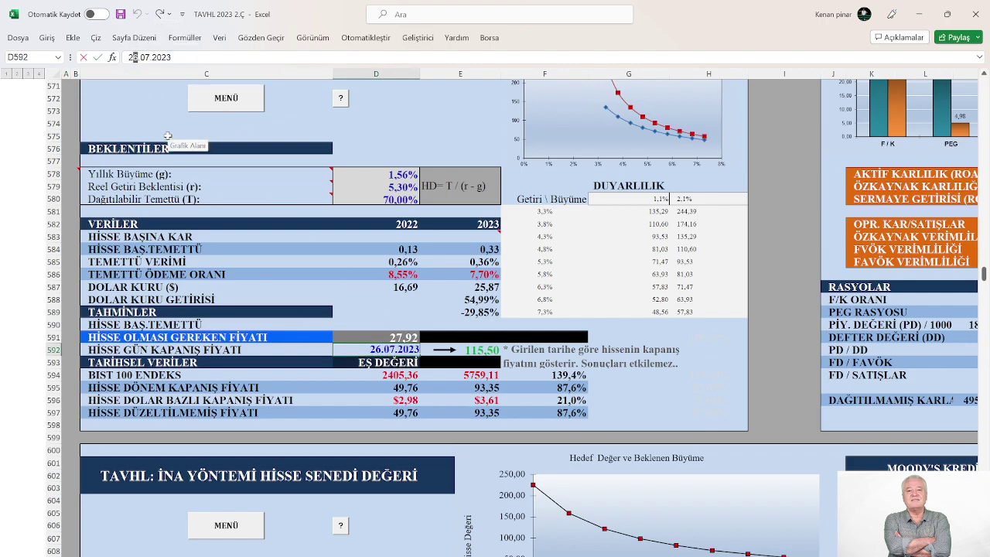
text(7)
key(Return)
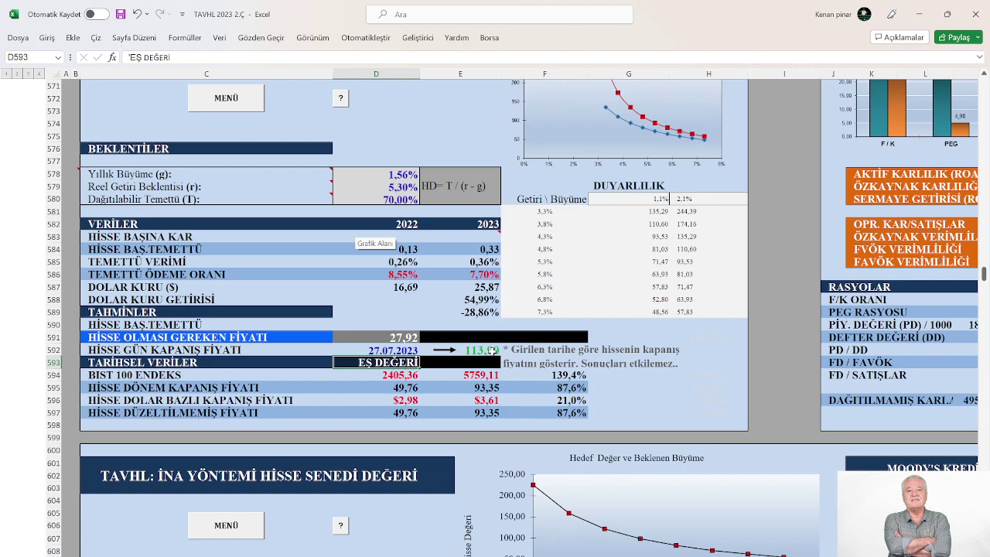
Review the share-value block and sensitivity chart: fair price 27,92 against the 113,90 close
scroll(492, 350, up, 1)
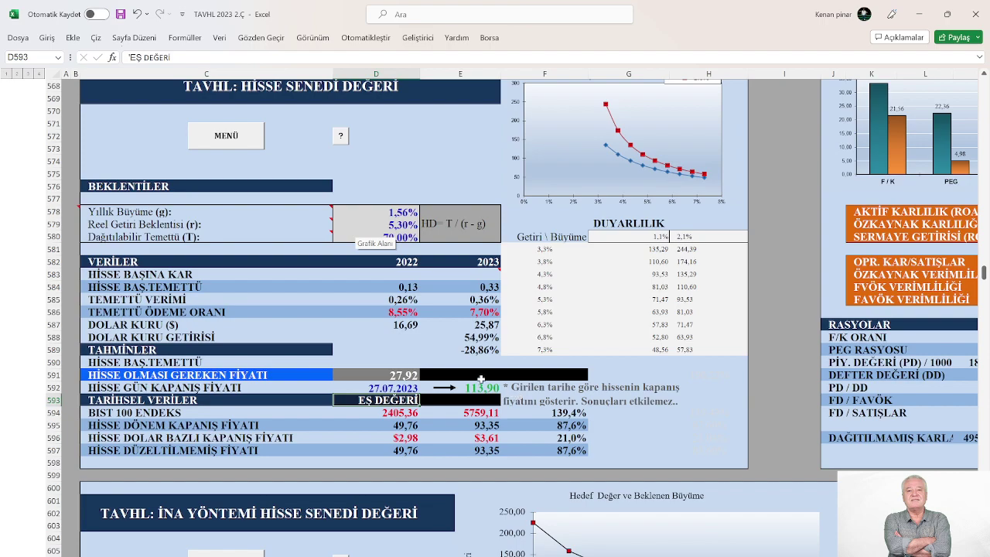
scroll(480, 379, down, 1)
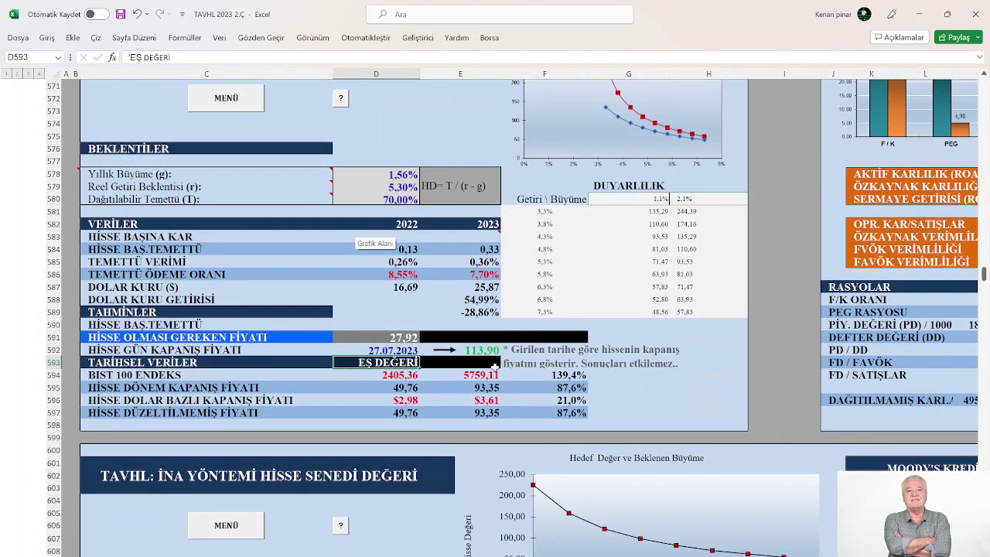
scroll(494, 369, up, 2)
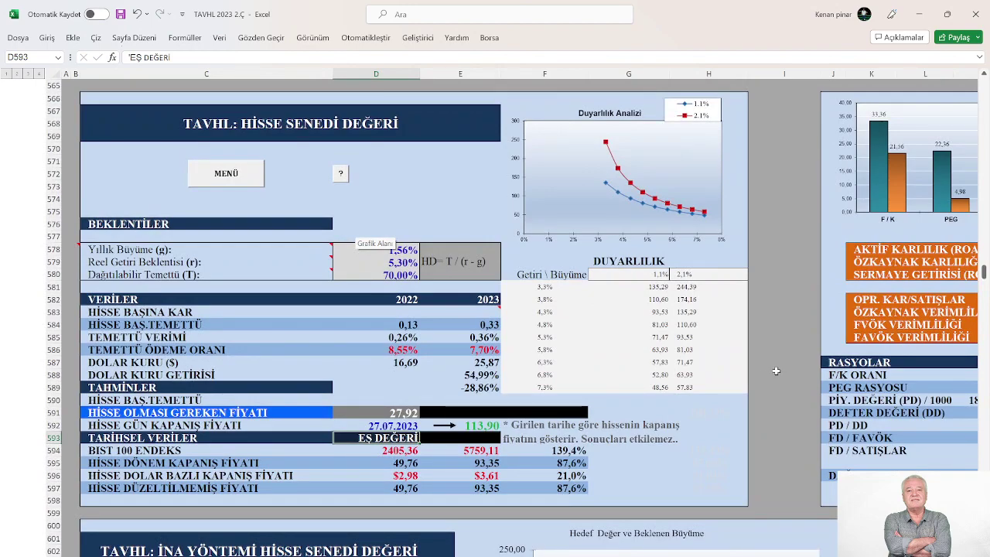
scroll(775, 369, down, 2)
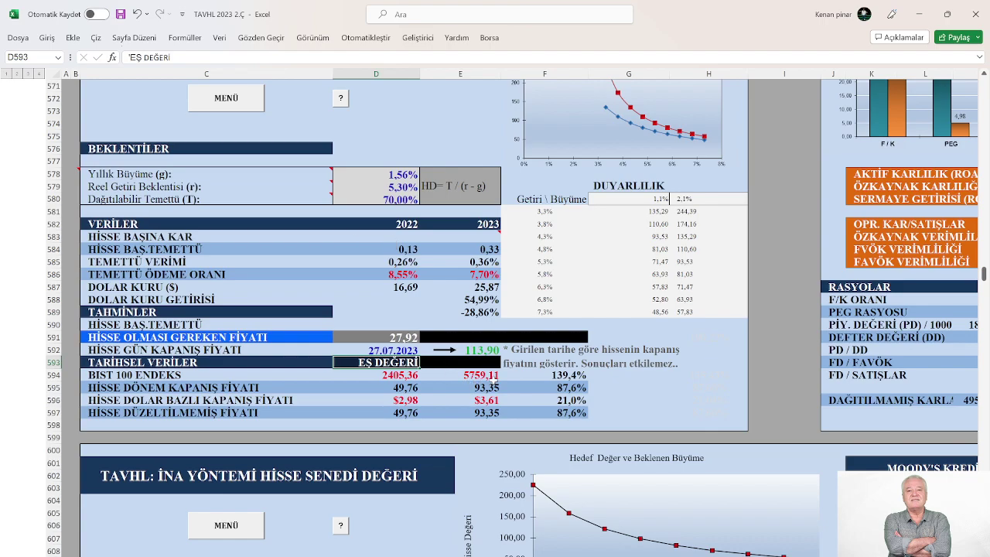
scroll(492, 375, up, 1)
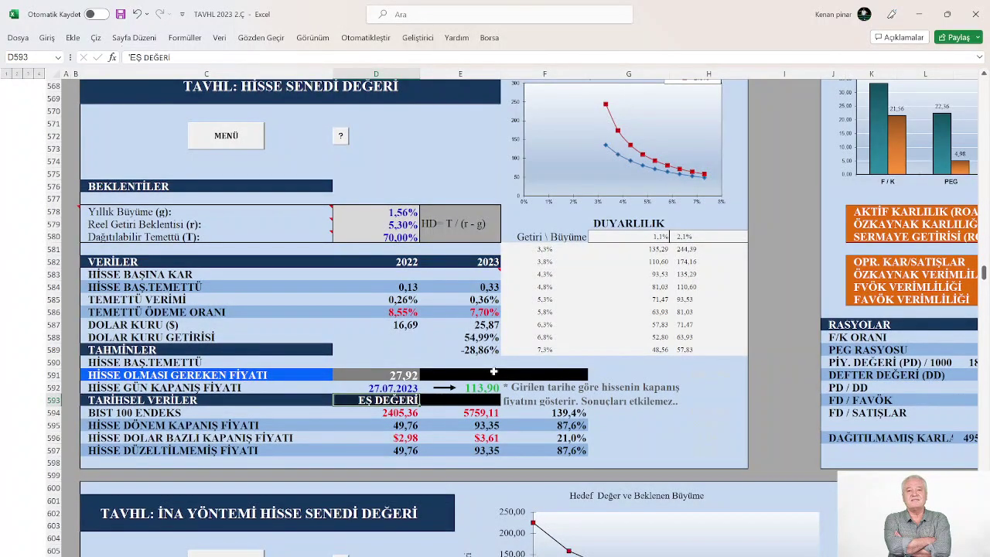
scroll(492, 372, up, 2)
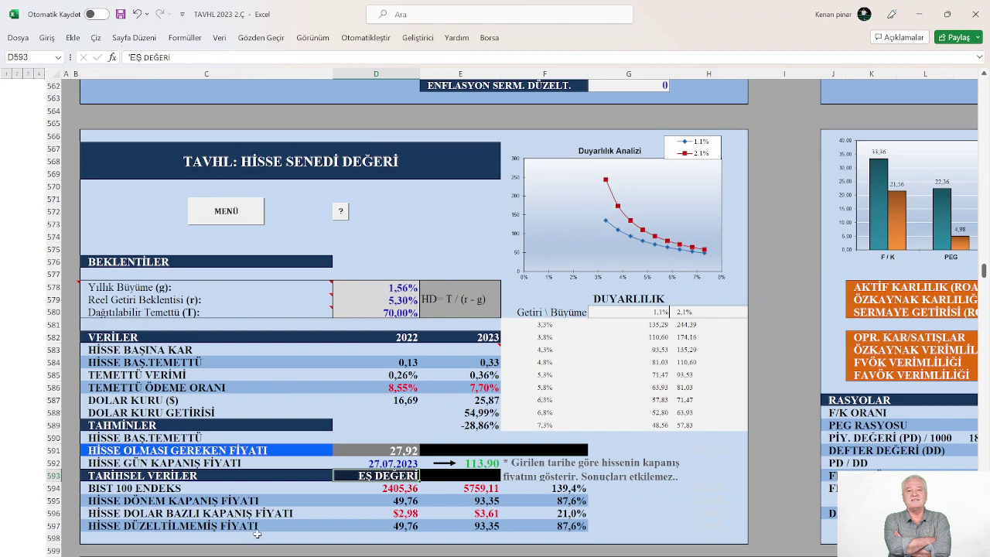
Go to the E.K.D/P.K.D valuation, check share values 155,21 and 116,70, then return to the menu
click(208, 215)
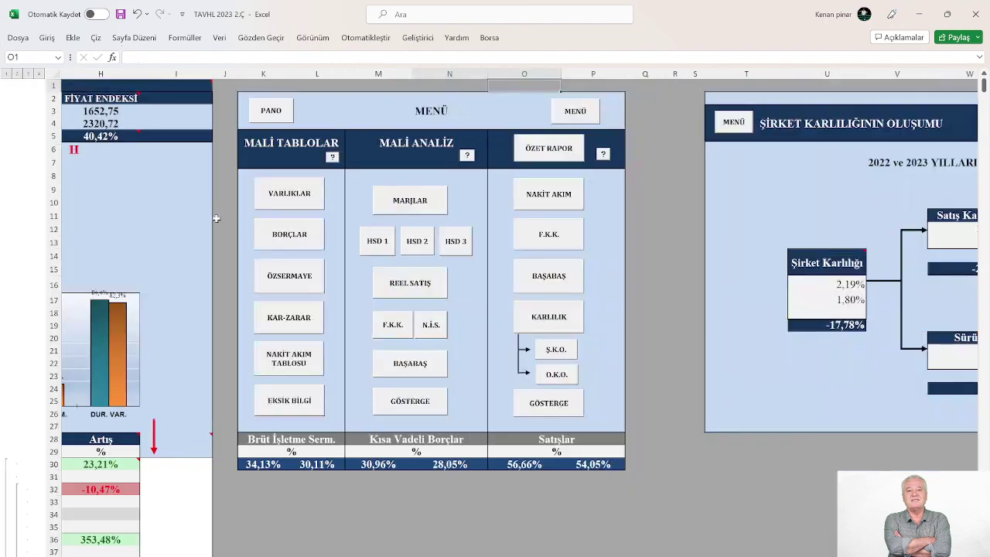
click(453, 238)
scroll(619, 365, down, 1)
scroll(620, 366, down, 2)
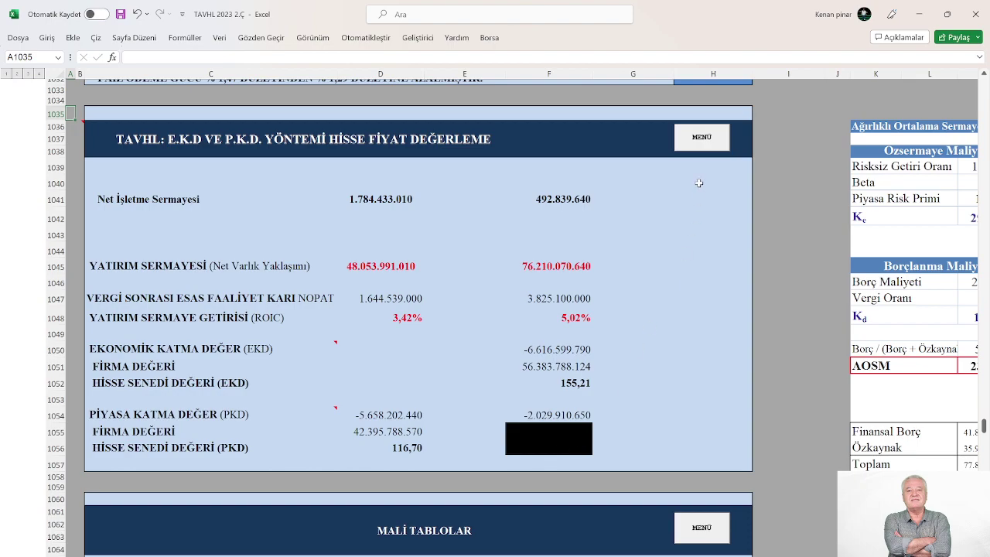
click(698, 140)
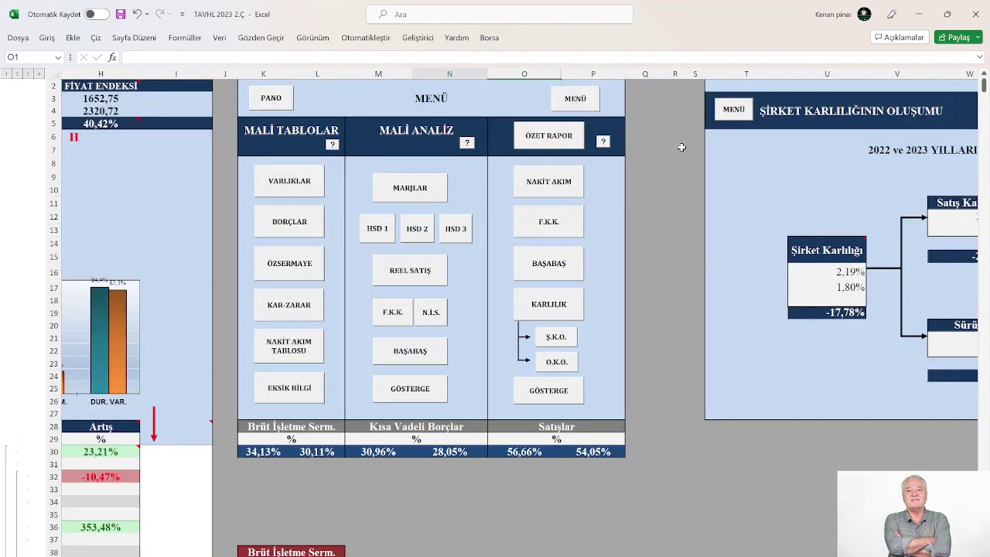
Jump to the HSD 1 dividend-based TAVHL share-value section and scroll through it
click(377, 232)
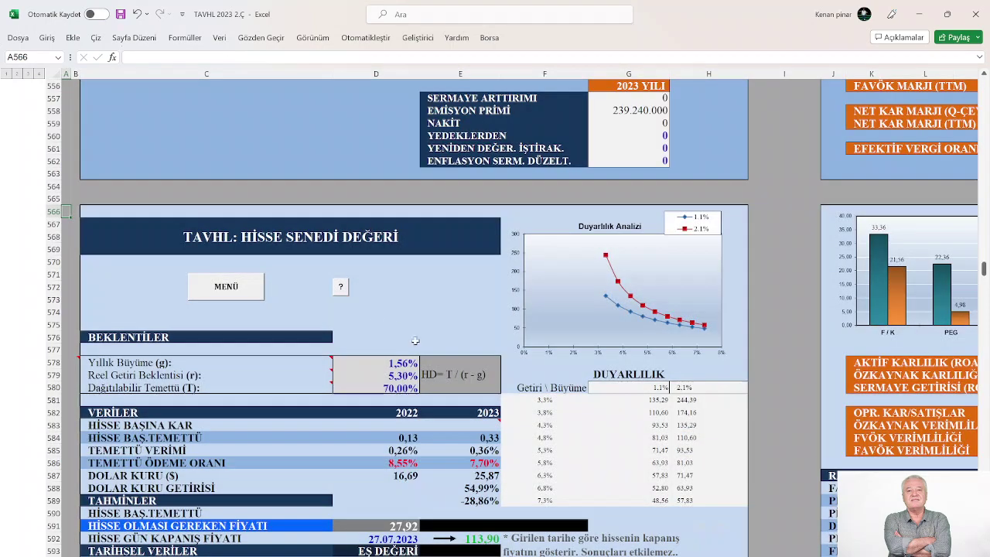
scroll(553, 360, down, 5)
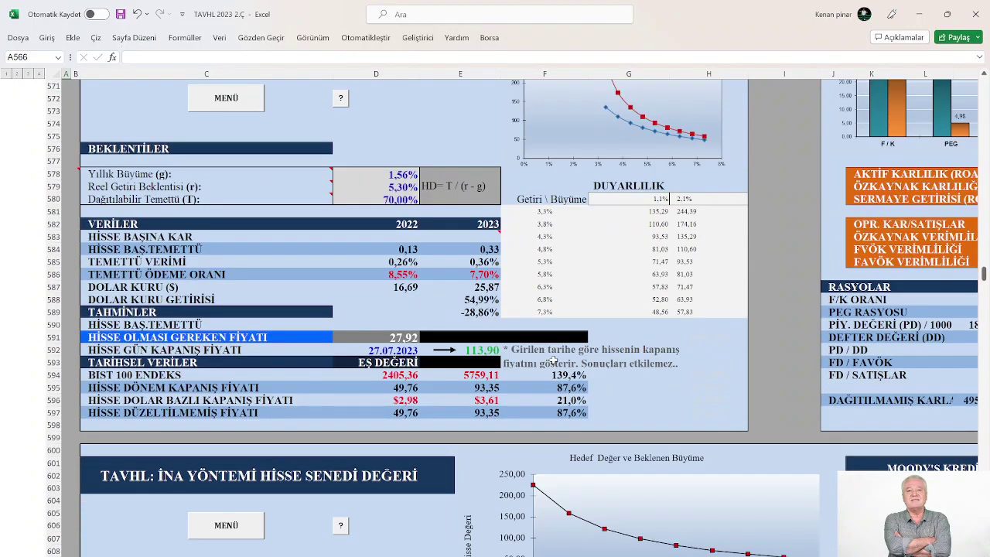
scroll(553, 359, down, 1)
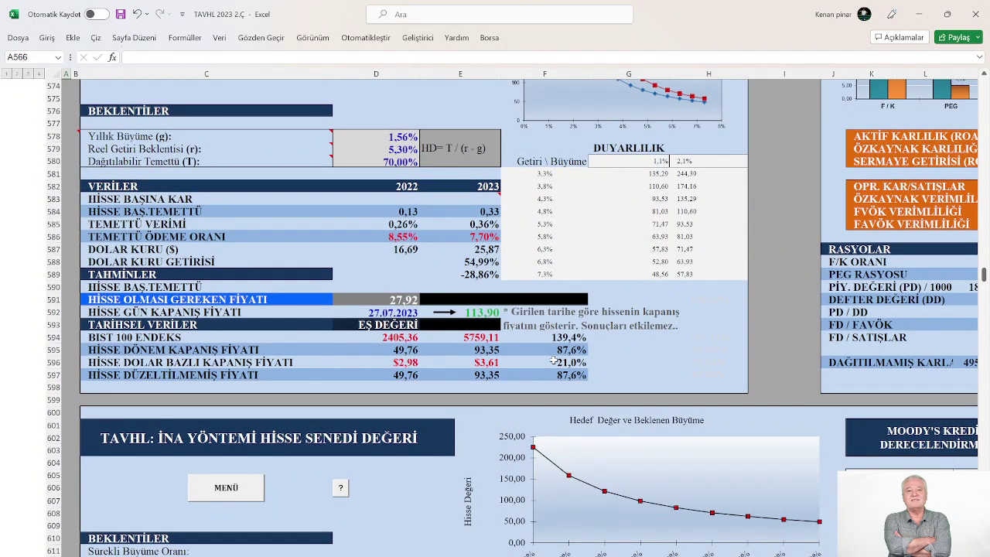
scroll(514, 380, down, 2)
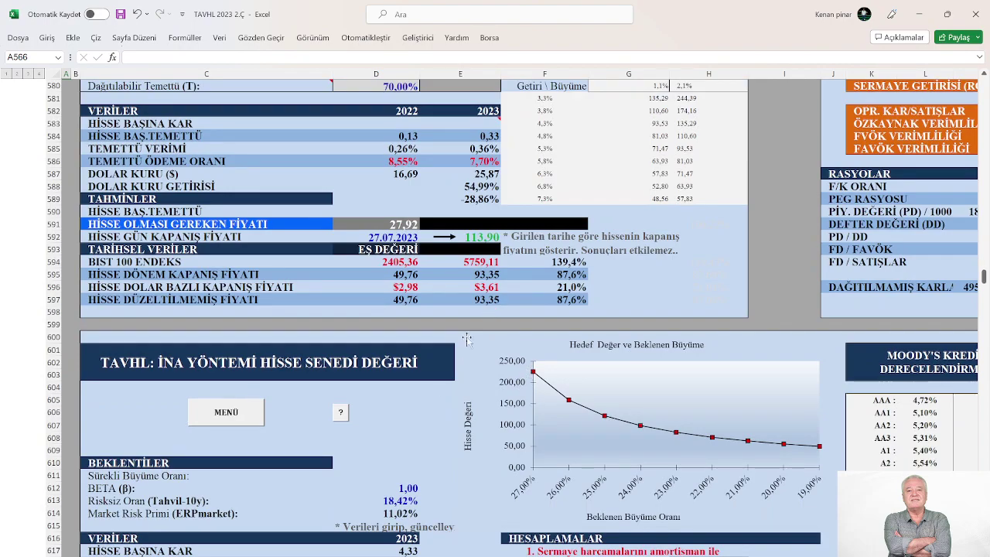
scroll(445, 422, down, 1)
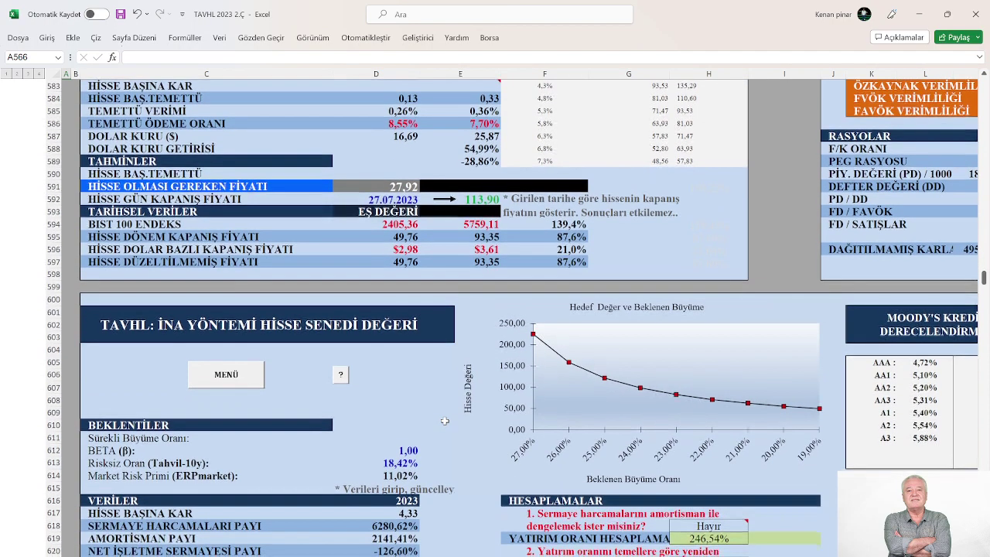
Move down to the İNA YÖNTEMİ block: beta 1,00, risk-free rate 18,42%, equity cost 29,44%
scroll(348, 363, up, 5)
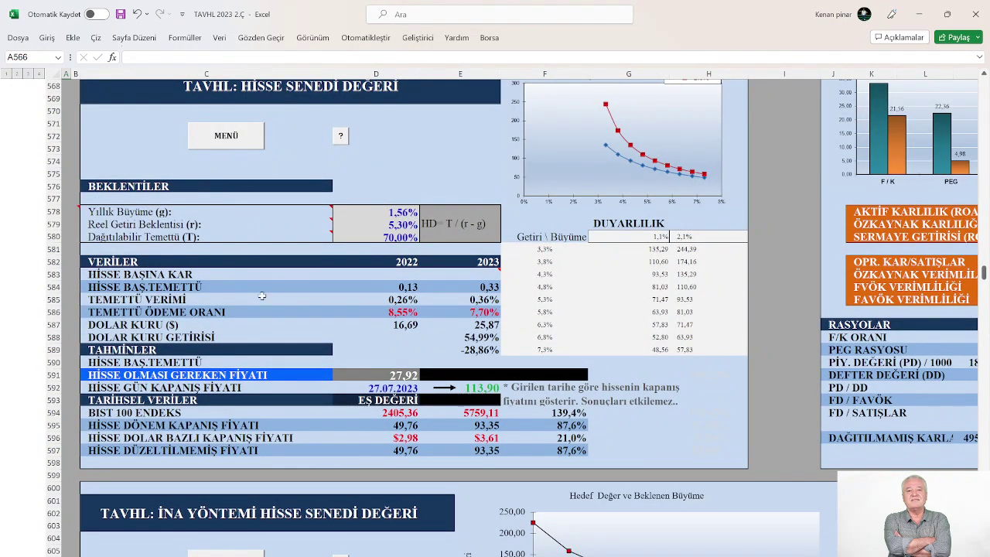
scroll(302, 364, down, 6)
scroll(302, 364, down, 1)
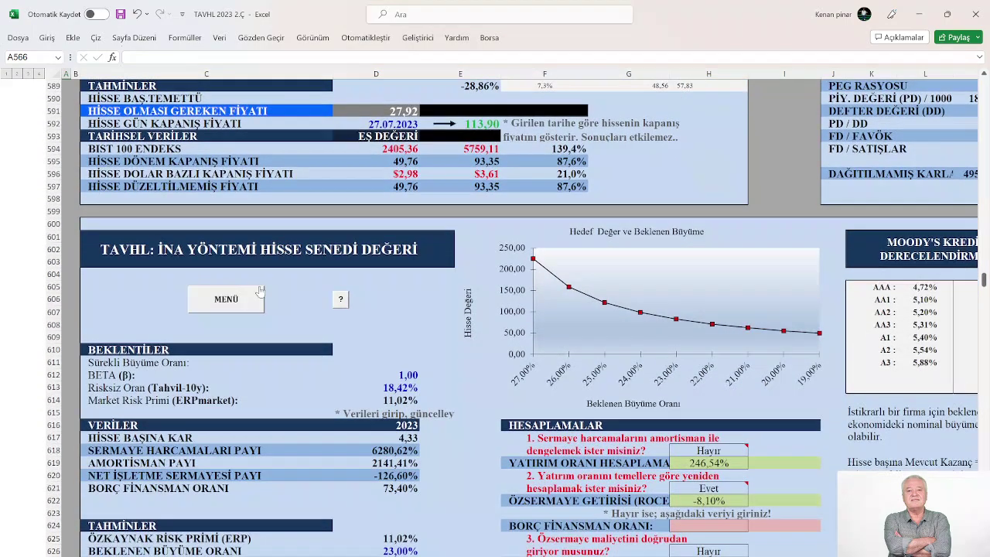
scroll(317, 441, down, 2)
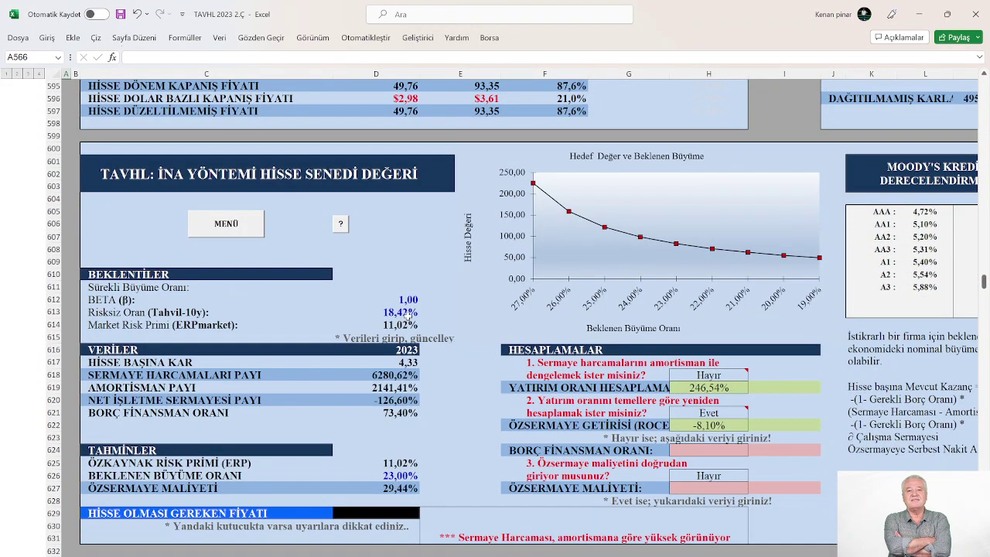
scroll(391, 428, up, 2)
scroll(390, 427, up, 6)
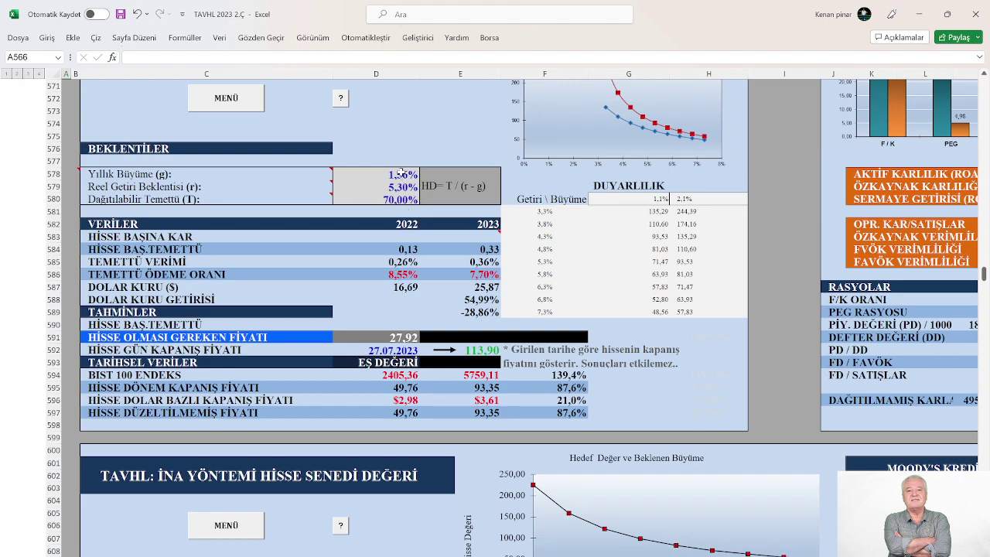
scroll(390, 310, down, 1)
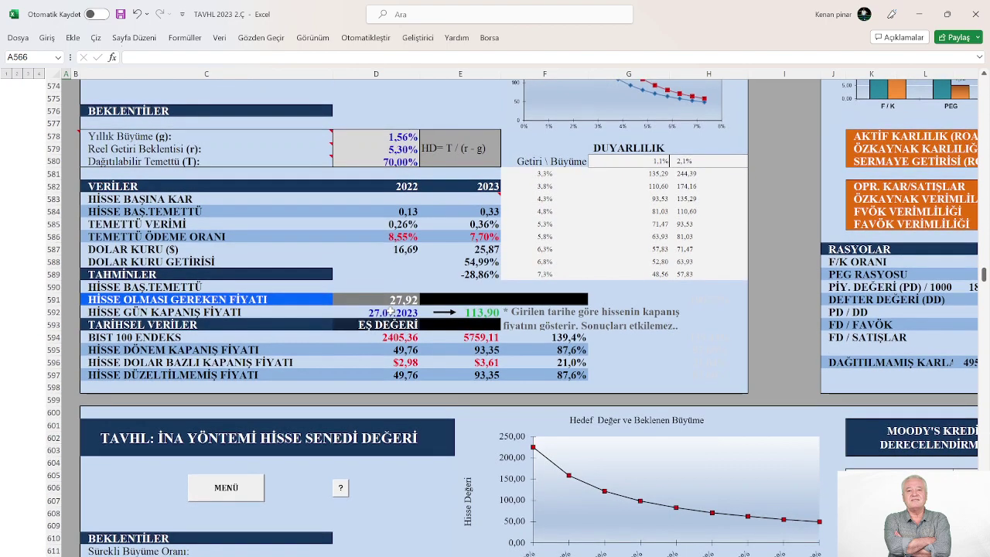
scroll(409, 363, down, 1)
scroll(409, 363, down, 6)
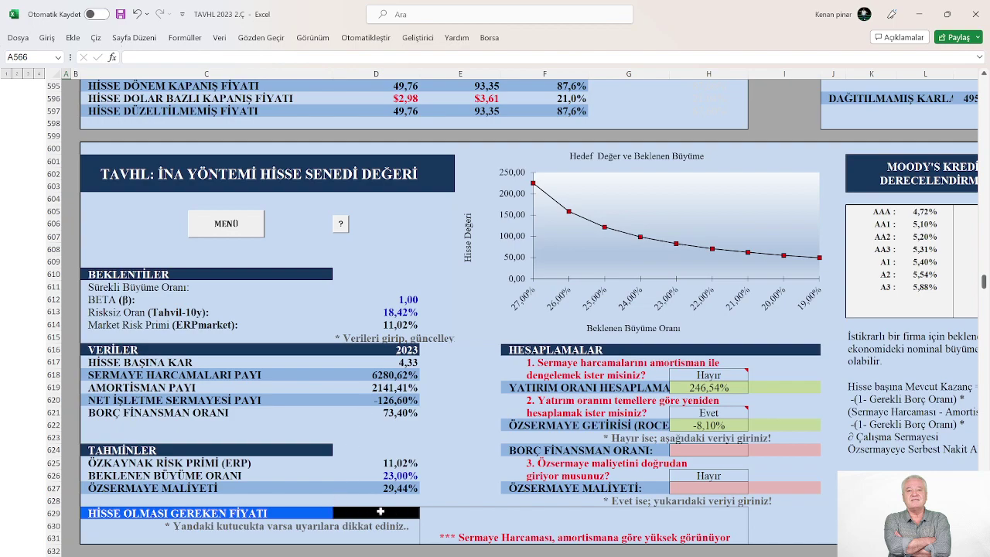
Use the MENÜ panel's PANO button to reach the MALİ ANALİZ dashboard at A1
click(242, 223)
click(265, 123)
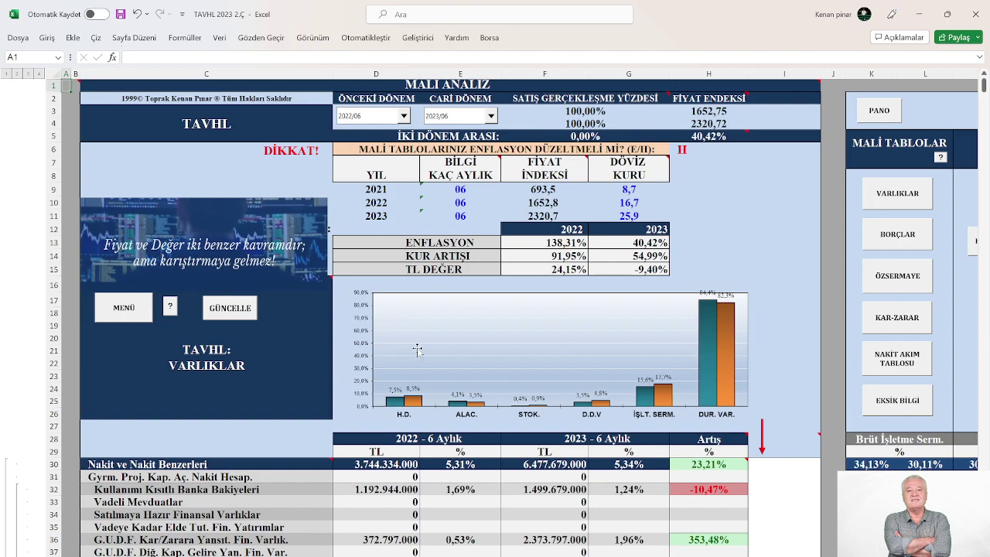
click(139, 313)
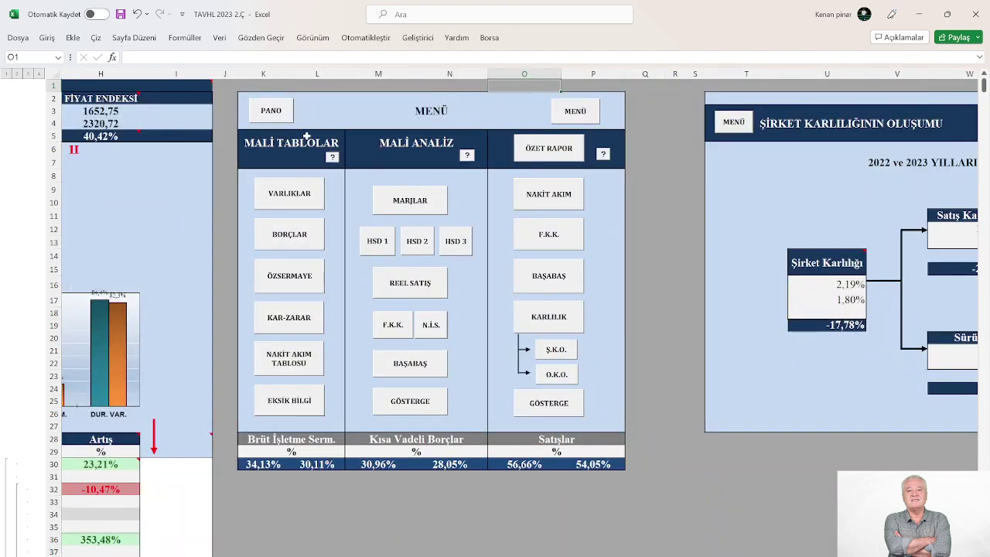
click(275, 113)
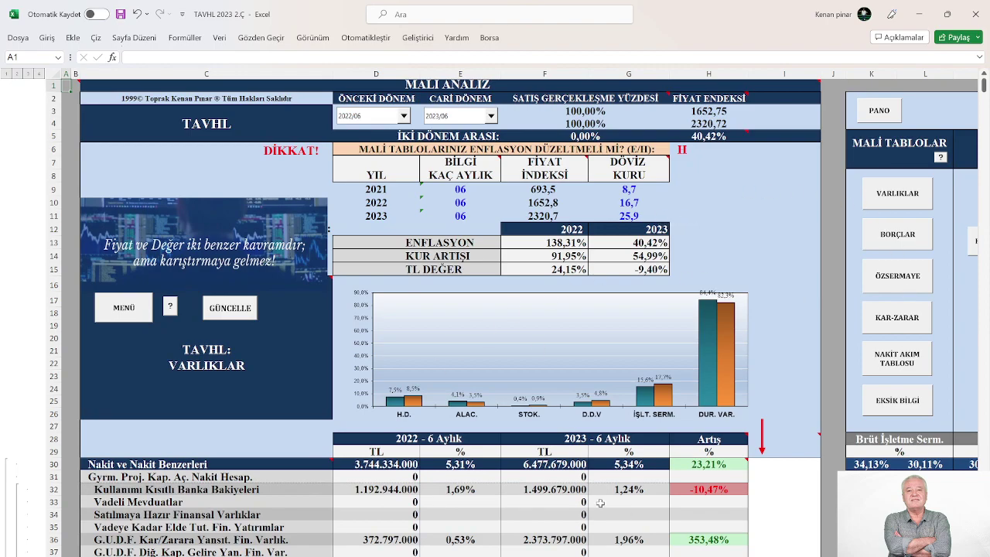
After scrolling down, return to the top of the dashboard again via MENÜ and PANO
scroll(523, 539, down, 1)
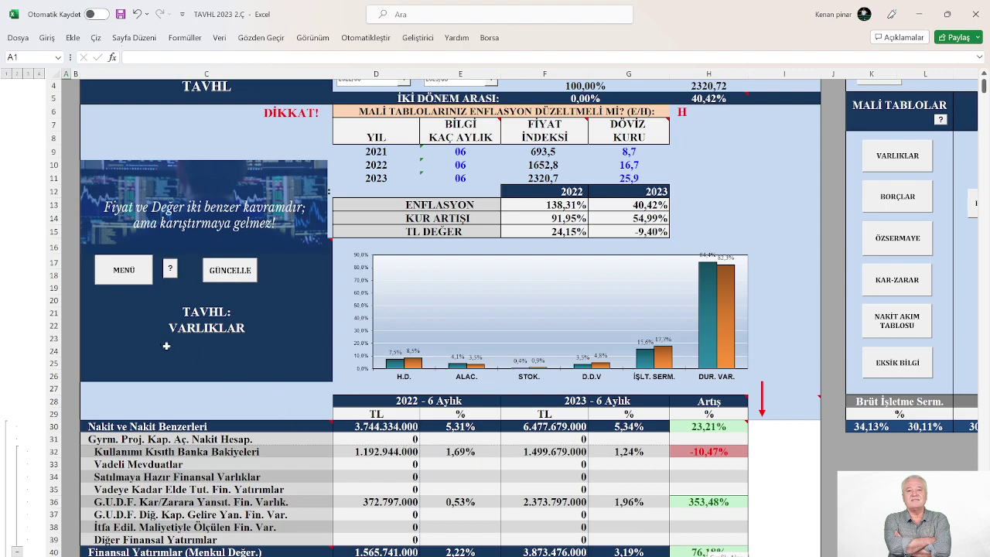
mouse_move(128, 288)
click(133, 284)
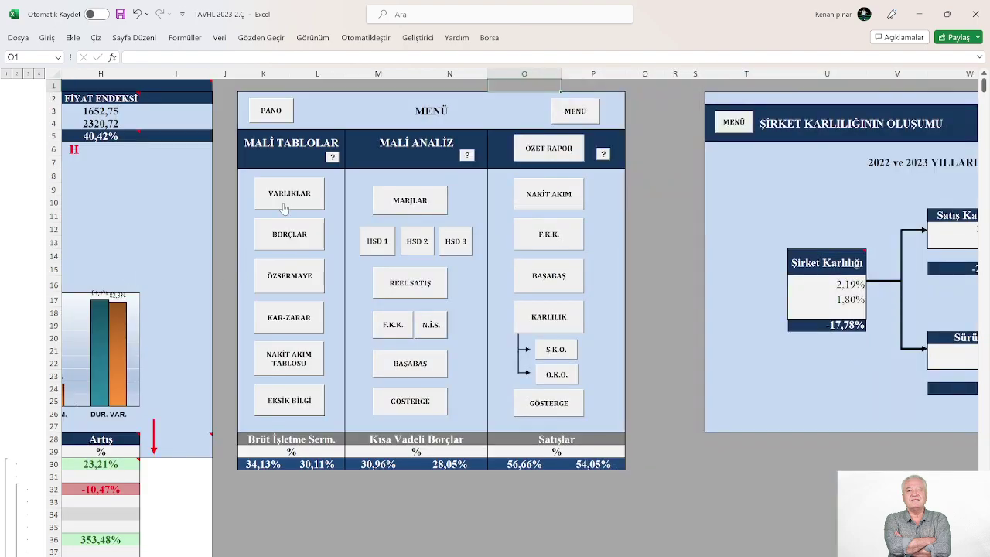
click(273, 120)
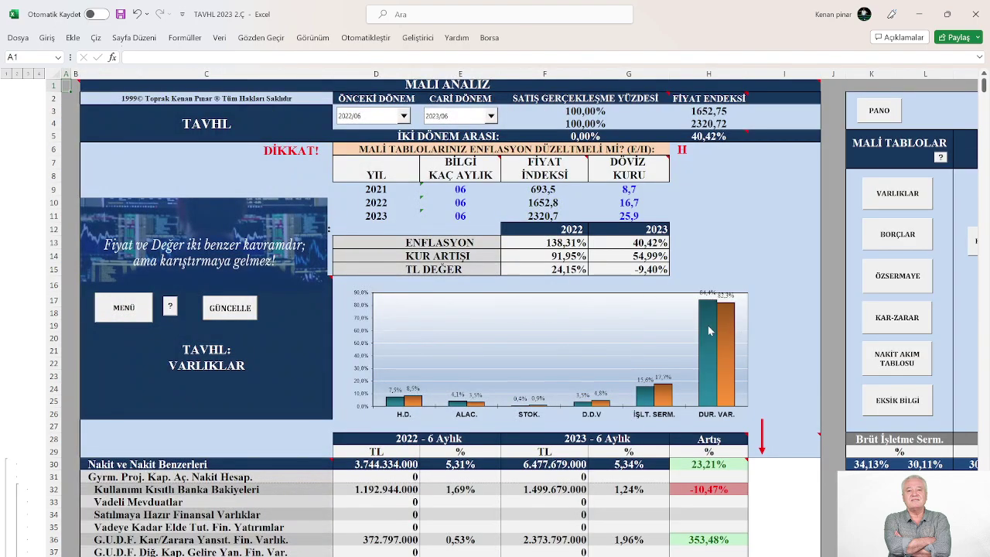